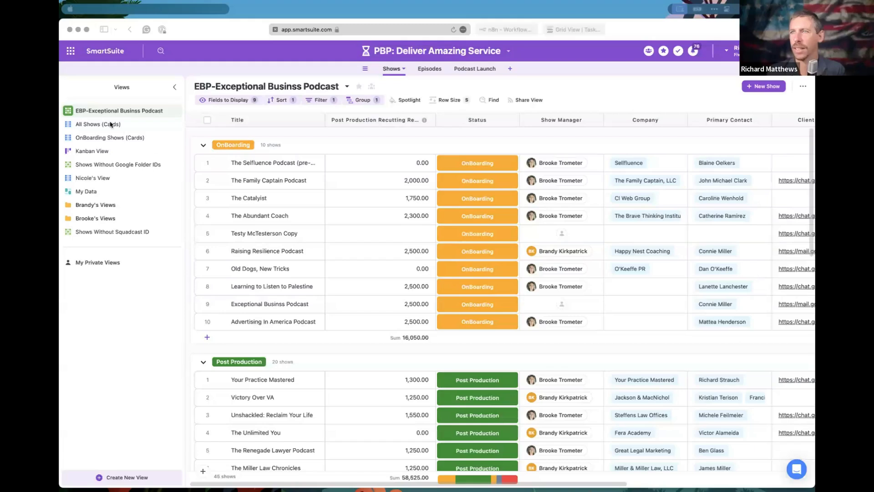
Switch from the Shows table to the Podcast Launch table's Bird's Eye View of incomplete tasks.
left_click(472, 71)
left_click(472, 70)
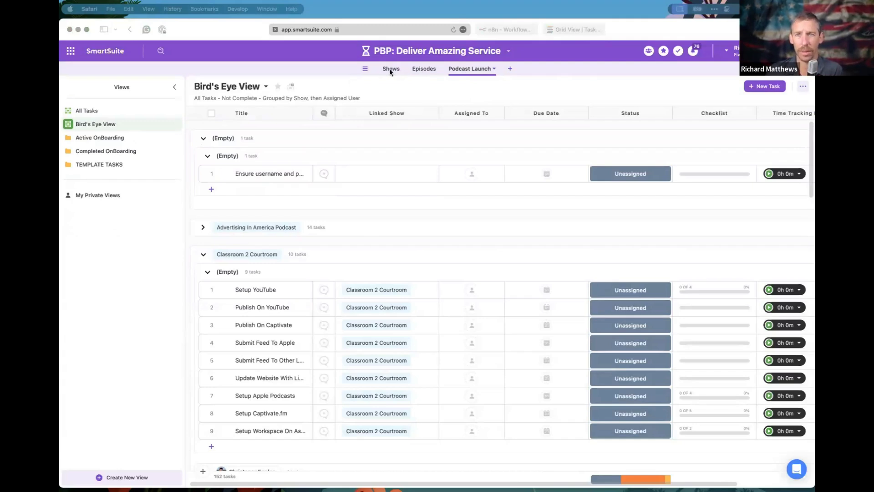
Glance at the Podcast Launch table options, then expand the Active OnBoarding views folder.
left_click(415, 68)
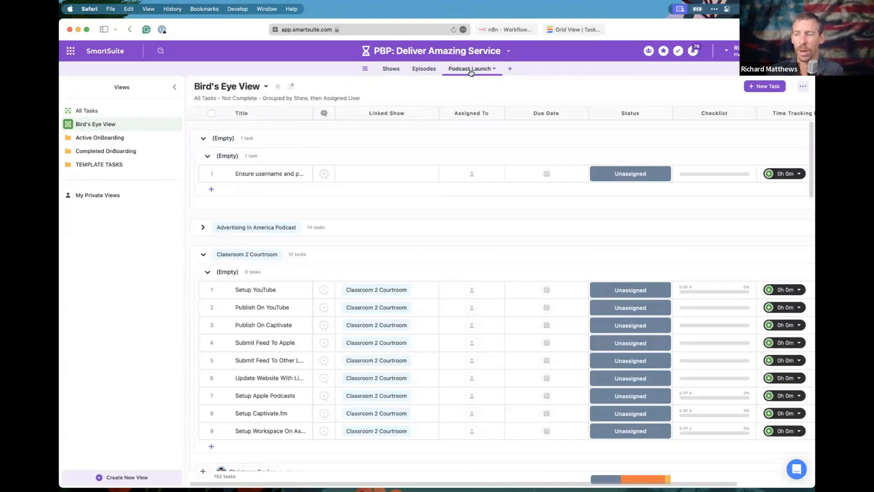
left_click(471, 69)
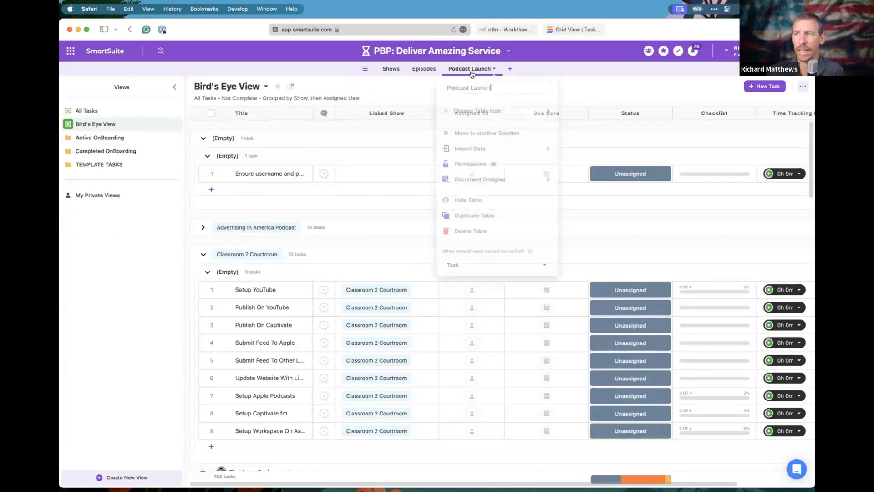
key("Escape")
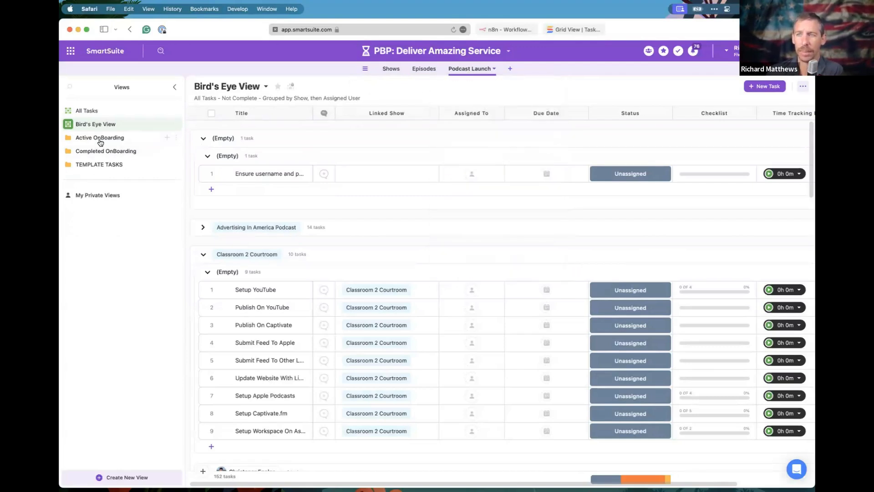
left_click(100, 137)
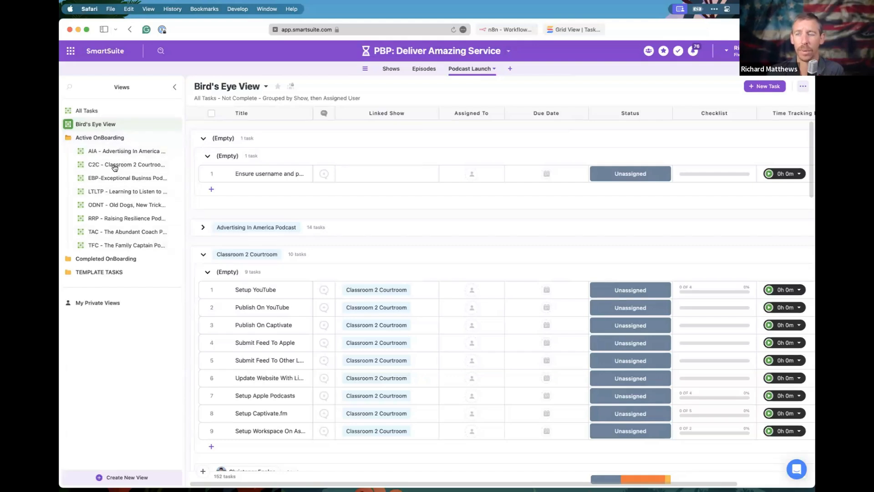
Widen the LTLTP view's Linked Show column, look through the AIA and EBP views, and return.
left_click(114, 193)
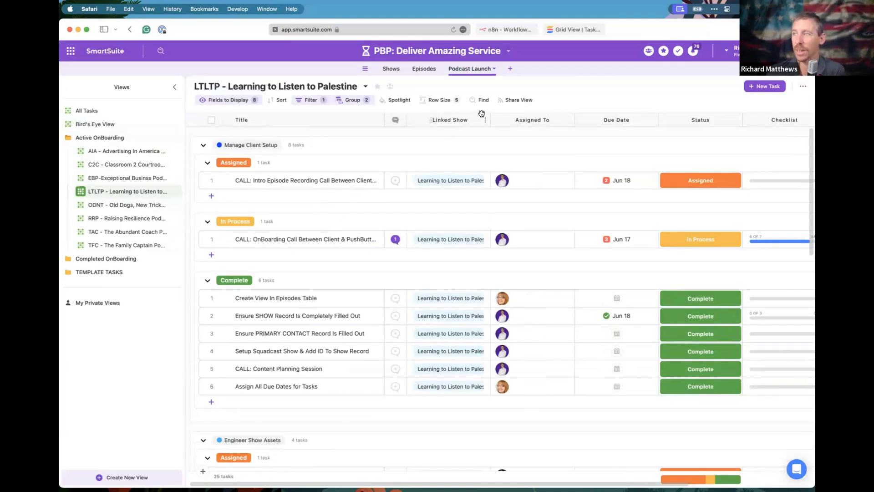
left_click_drag(490, 120, 512, 120)
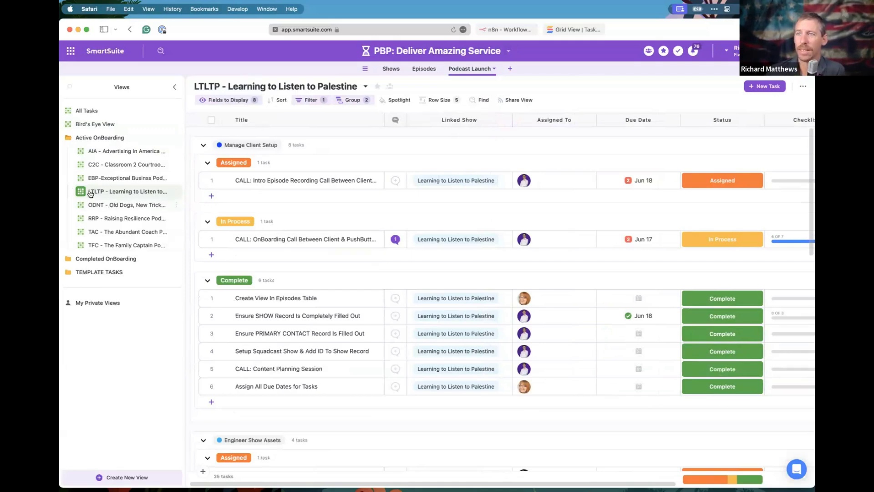
left_click(118, 151)
left_click(125, 178)
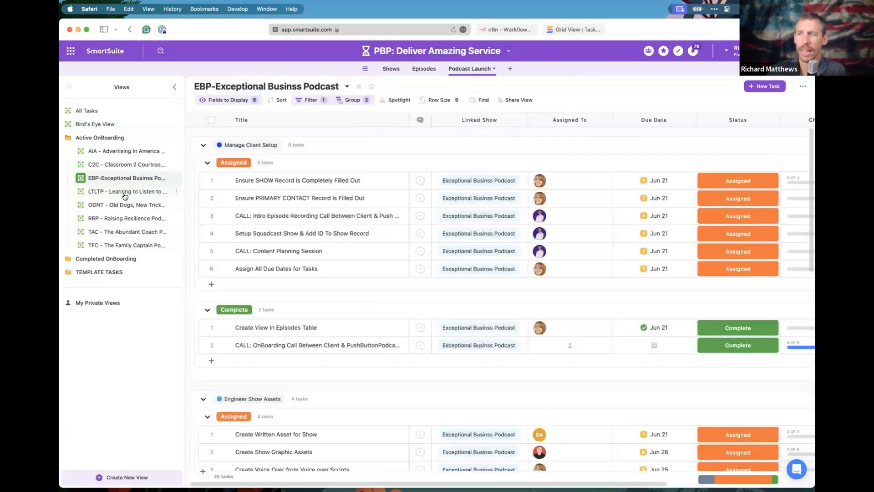
left_click(125, 193)
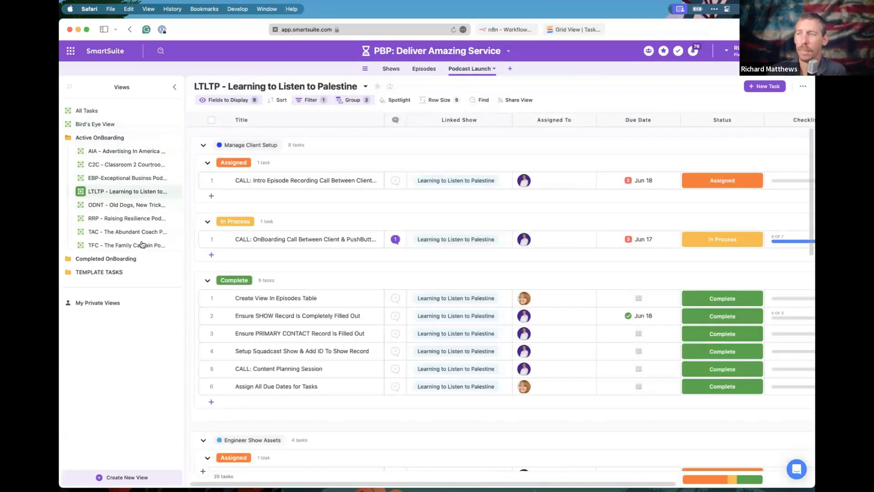
Scroll through All Tasks grouped by show, then switch to the AIA - Advertising In America Podcast view.
left_click(83, 111)
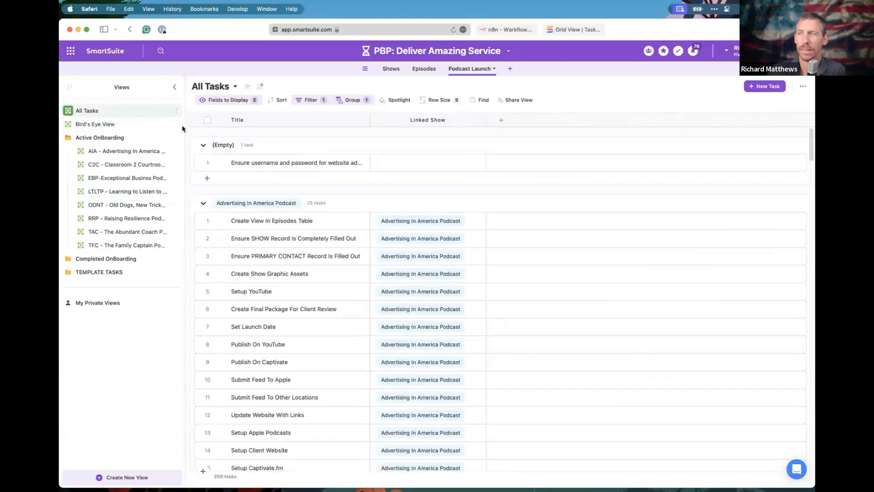
scroll(338, 254, "down", 10)
scroll(339, 257, "down", 20)
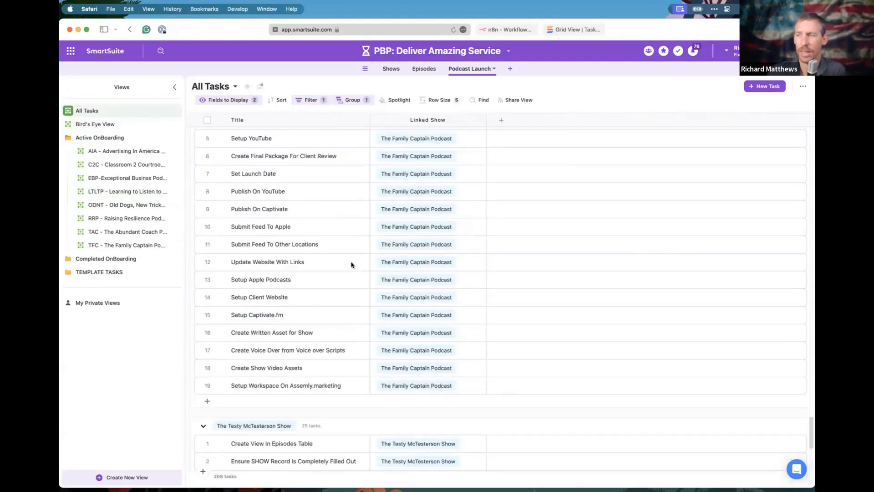
scroll(351, 265, "up", 20)
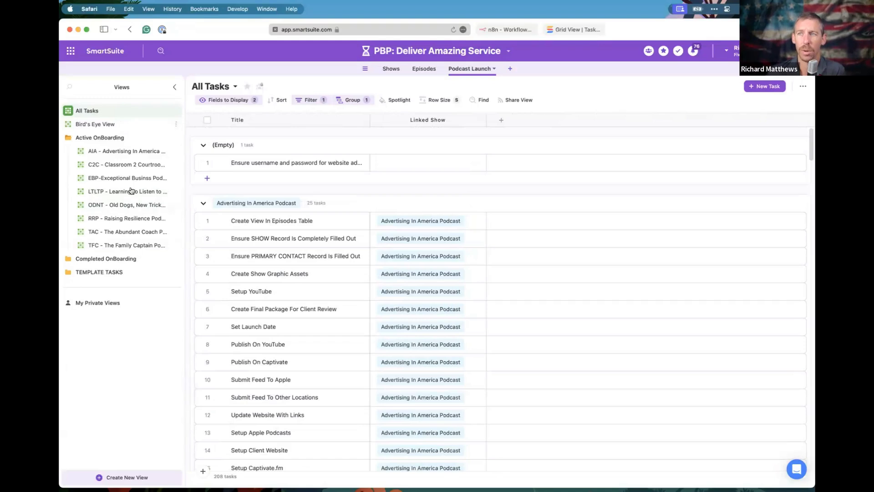
mouse_move(138, 170)
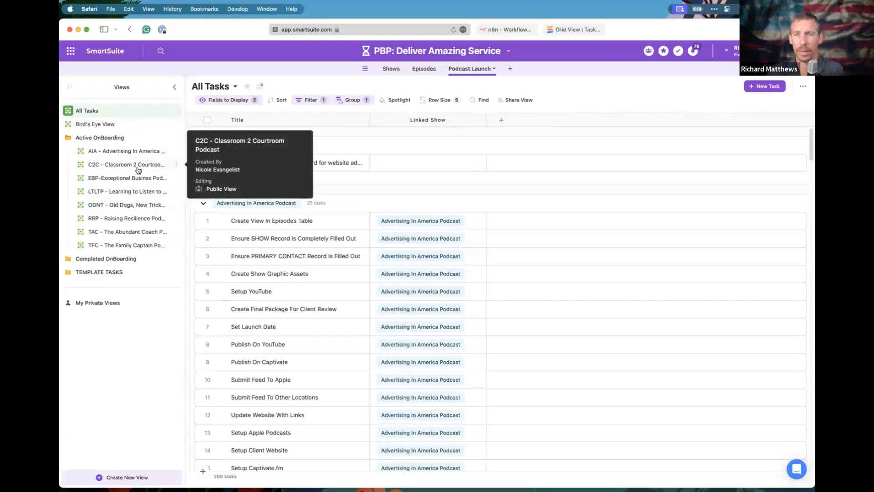
left_click(112, 154)
mouse_move(101, 156)
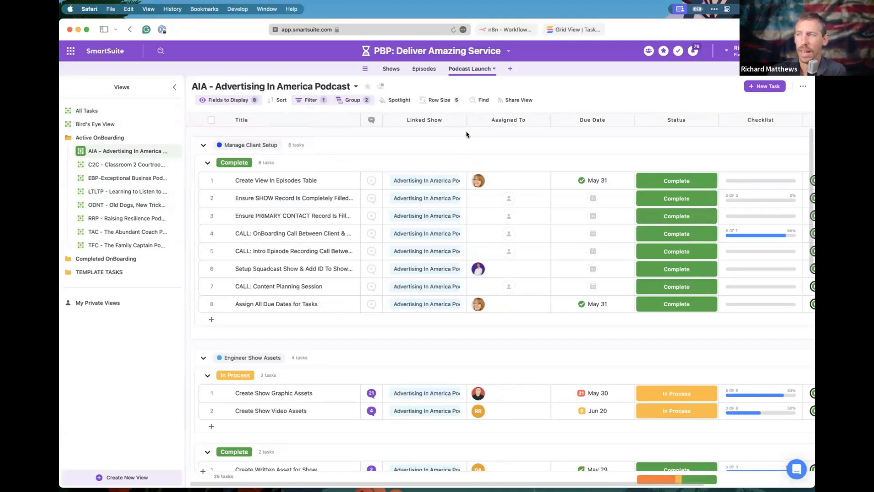
left_click(420, 181)
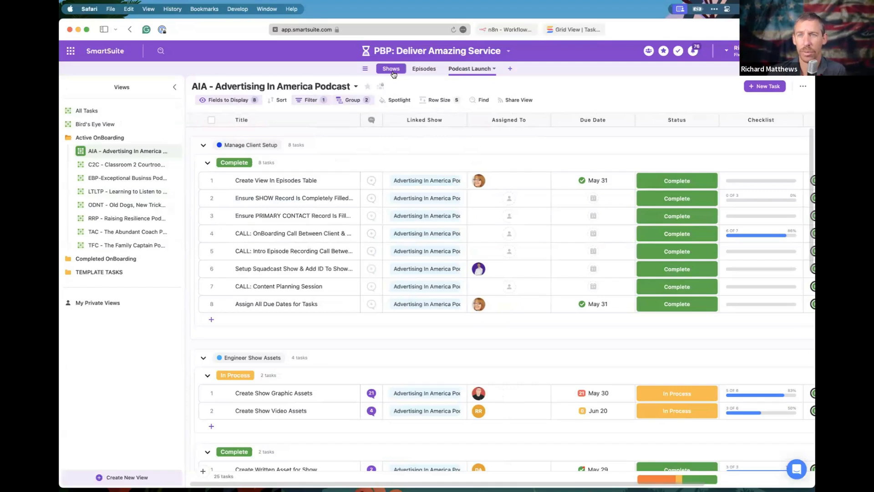
left_click(137, 166)
left_click(134, 177)
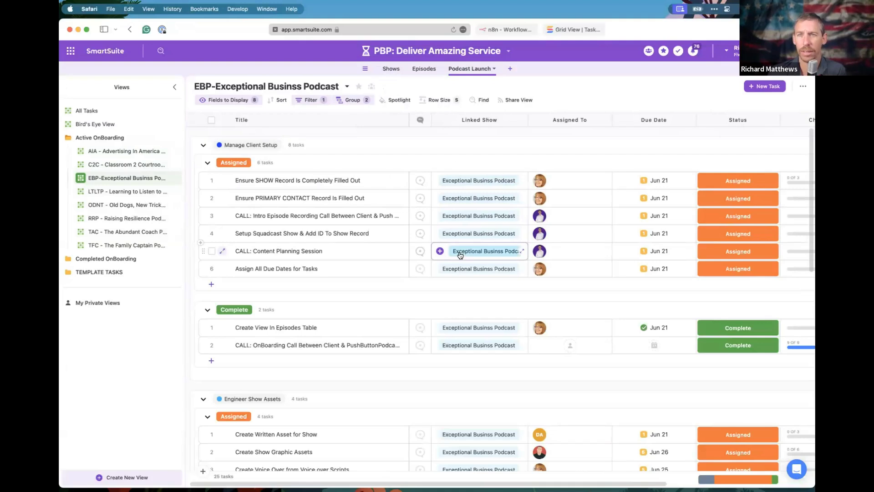
left_click(128, 191)
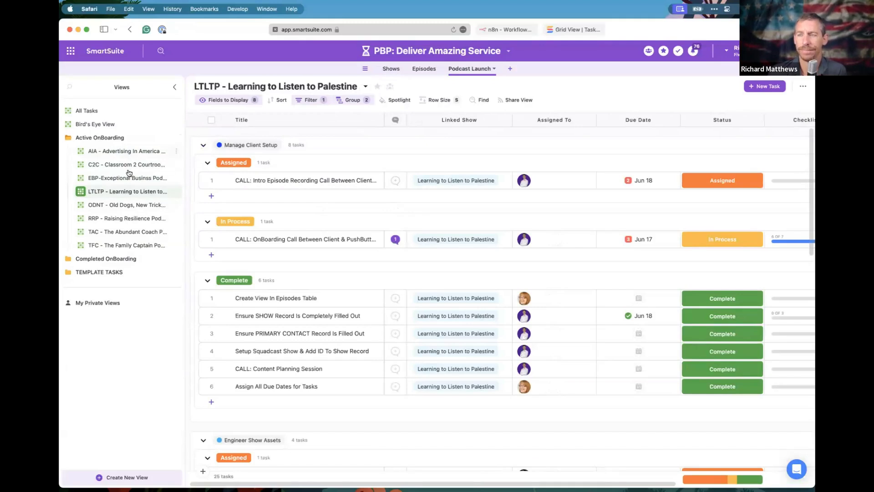
left_click(129, 154)
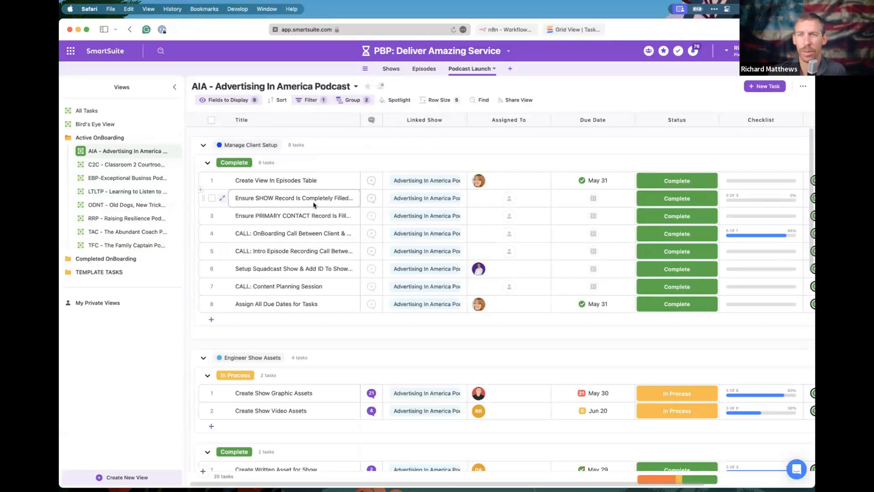
left_click(123, 167)
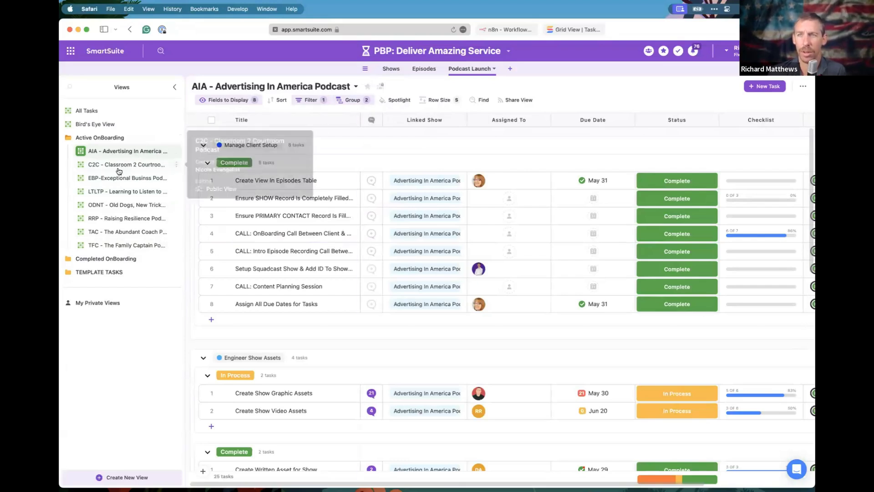
left_click(122, 177)
left_click(124, 193)
left_click(121, 205)
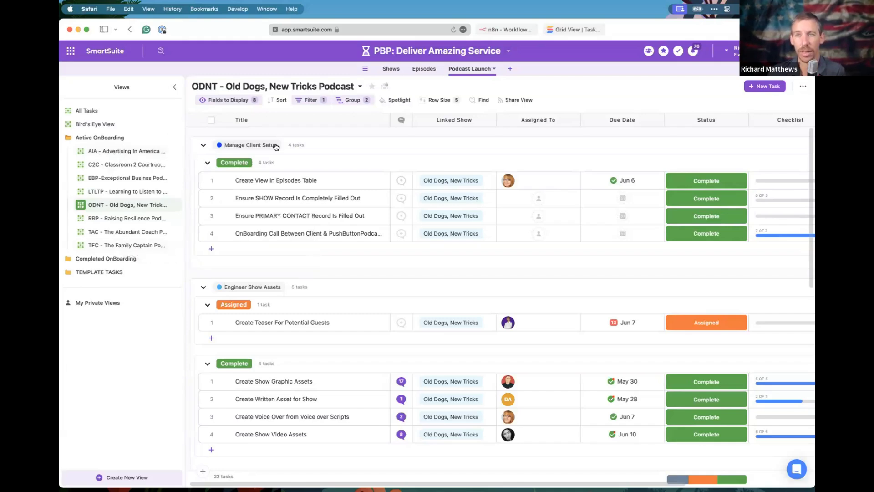
left_click(136, 152)
Confirm the AIA view is Public View : Locked, then switch to the TFC - The Family Captain Podcast view.
left_click(176, 152)
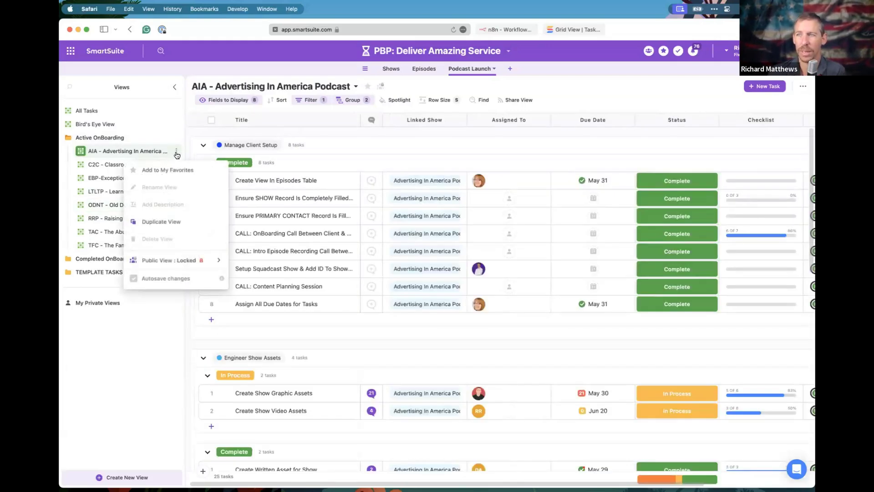
mouse_move(161, 264)
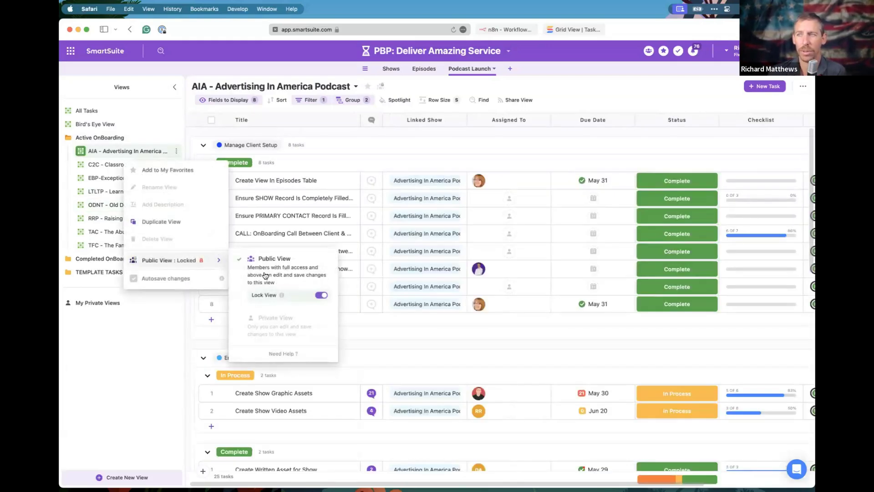
left_click(105, 245)
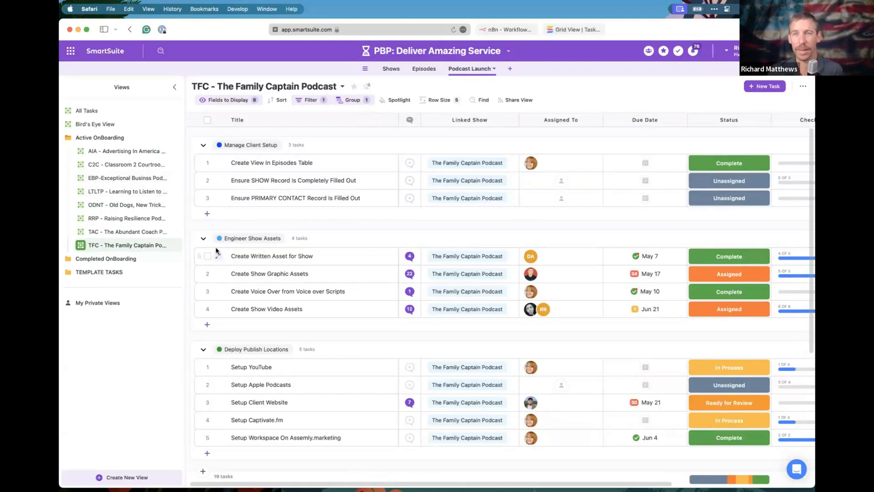
In the TFC view, select the Ensure SHOW Record and Create View In Episodes Table tasks and a linked show.
left_click(328, 184)
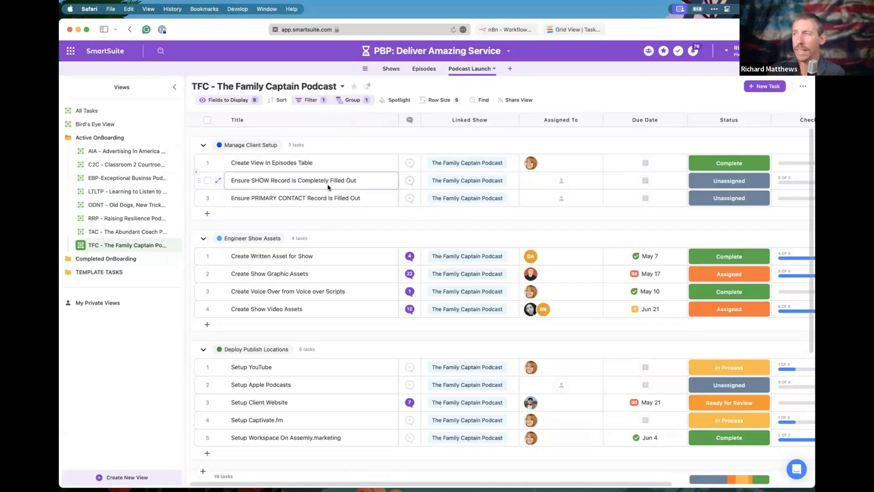
left_click(375, 169)
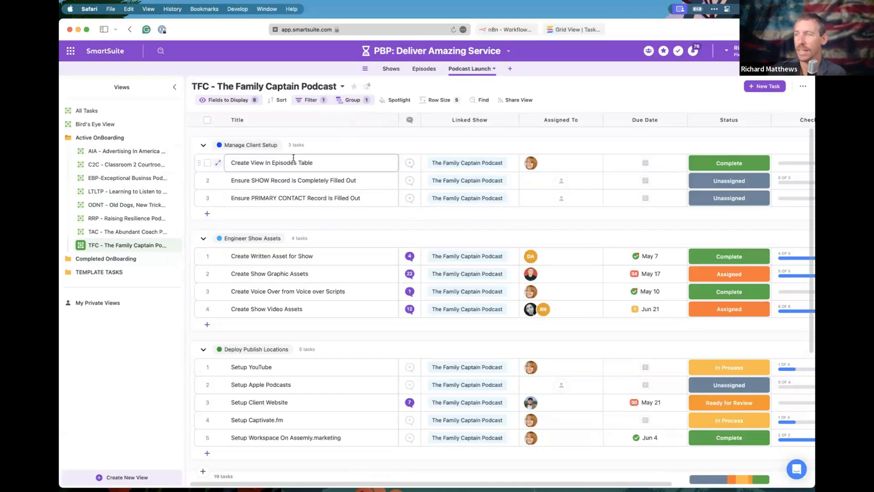
left_click(457, 160)
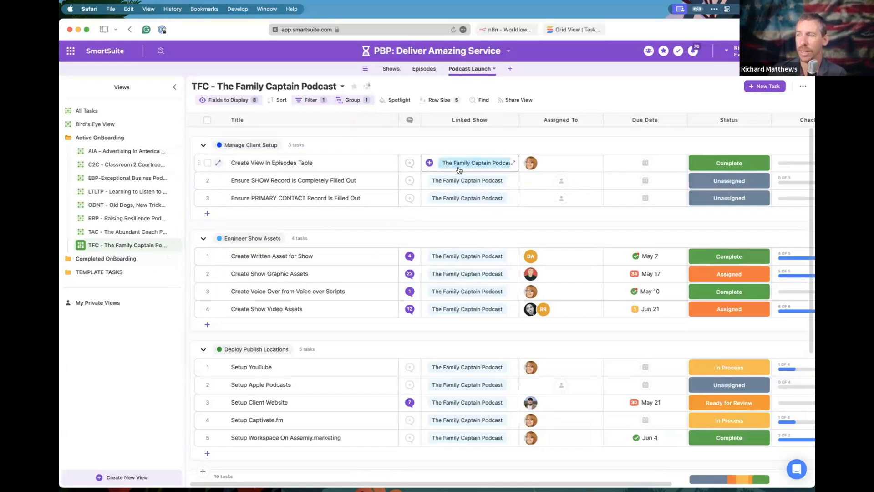
mouse_move(311, 215)
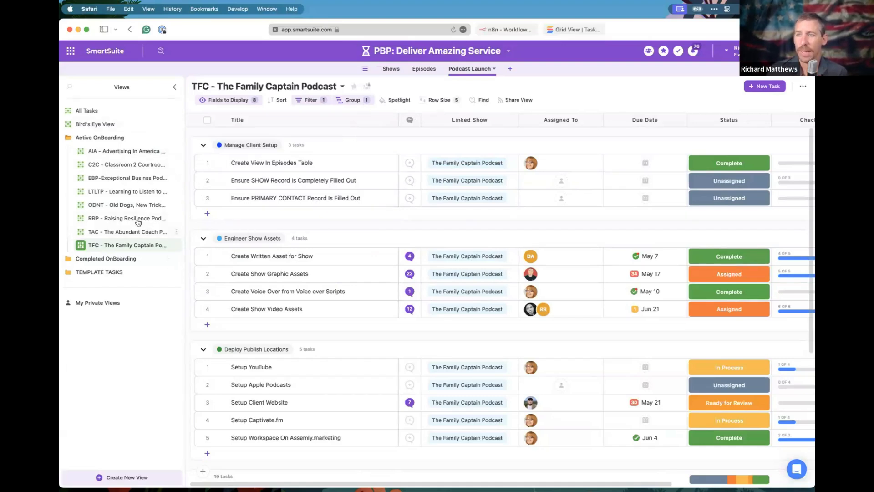
Collapse Active OnBoarding to see Completed OnBoarding holds No Views, then re-expand Active OnBoarding.
left_click(85, 142)
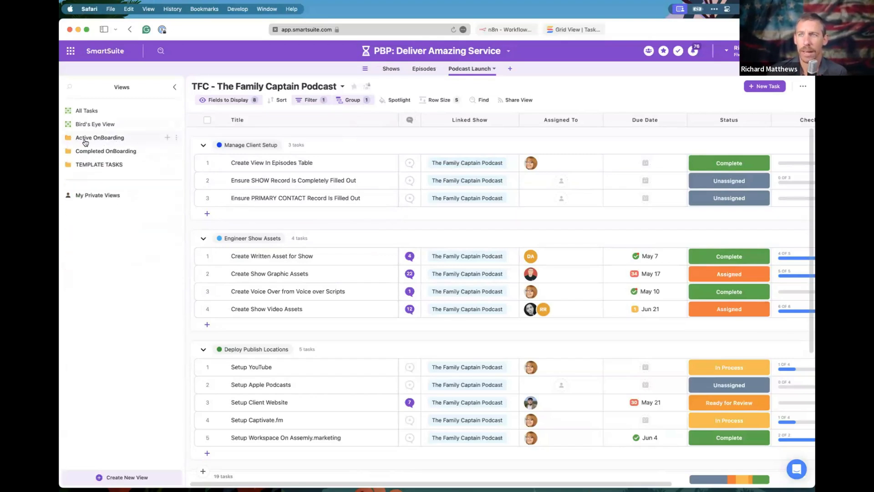
left_click(104, 142)
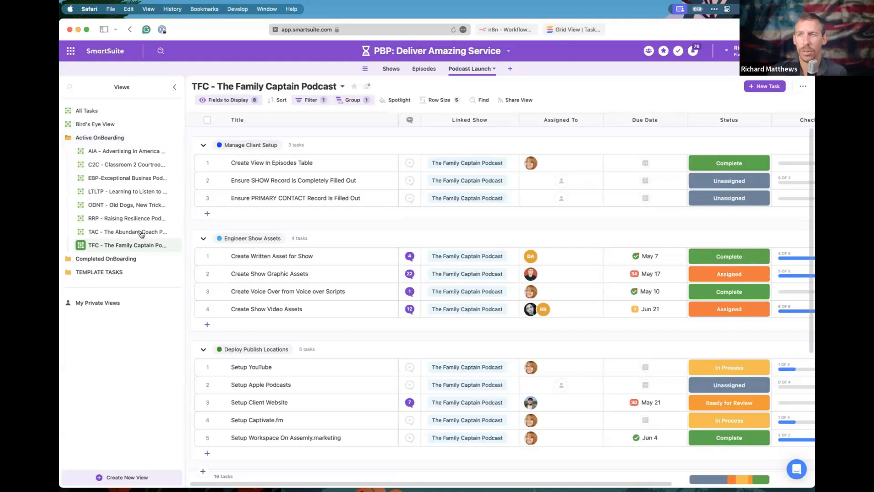
left_click(97, 138)
left_click(104, 154)
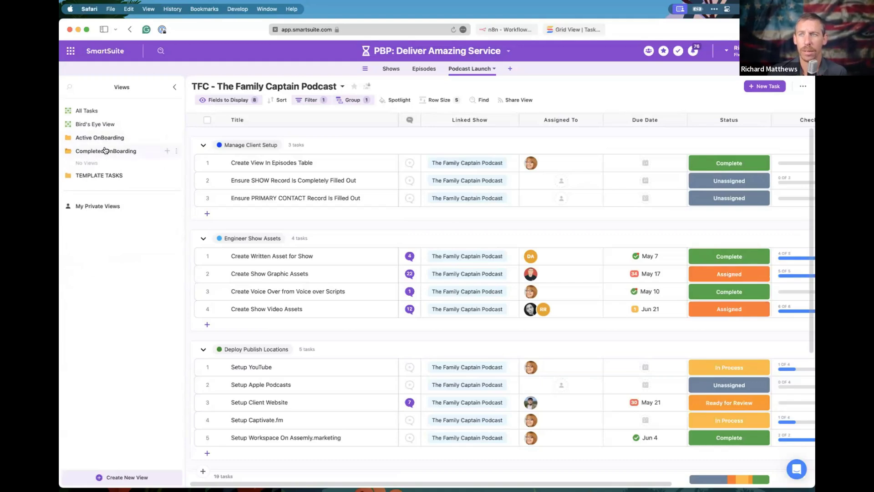
left_click(103, 137)
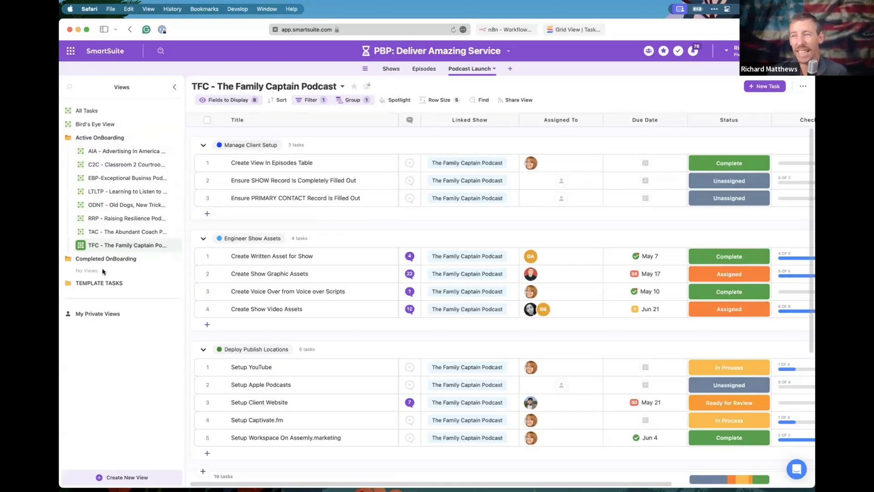
Switch to All Tasks (208 tasks), toggle the OnBoarding folders, and bring up the TFC view's actions.
left_click(82, 112)
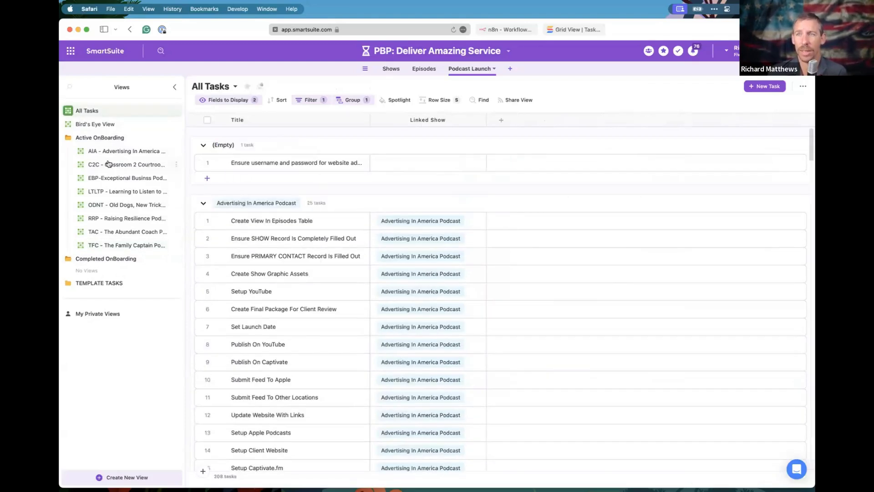
left_click(101, 142)
left_click(101, 145)
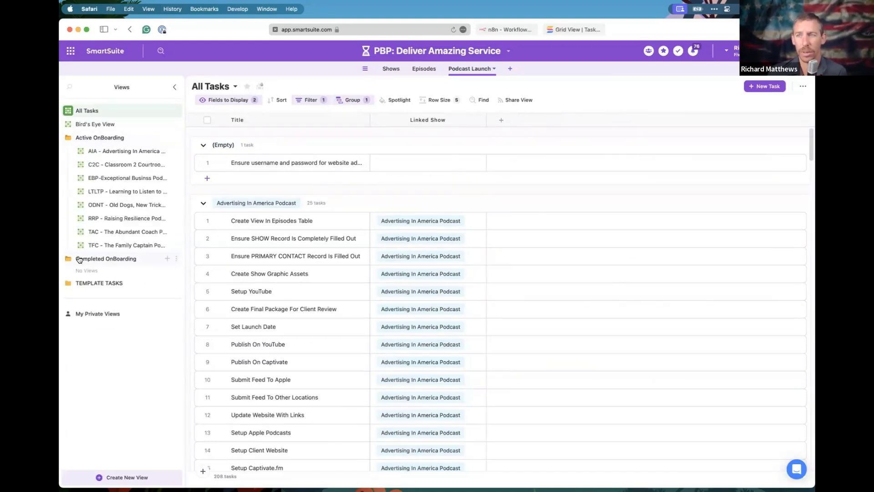
left_click(82, 140)
left_click(82, 151)
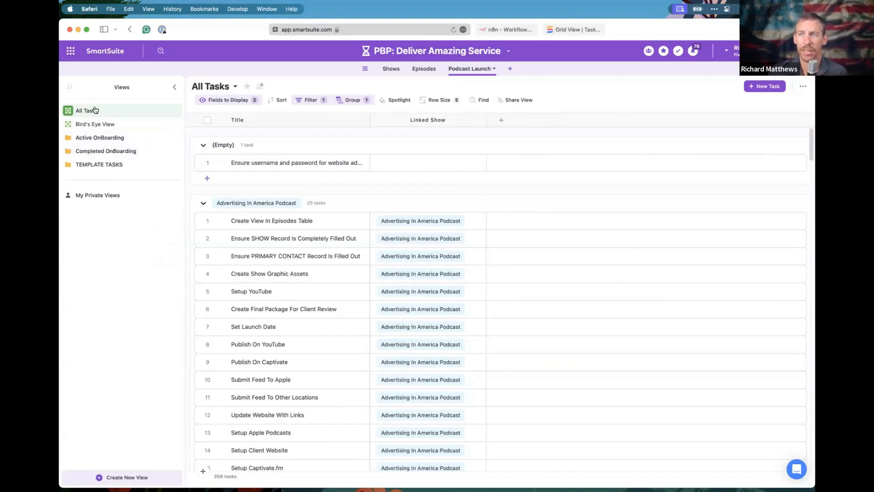
left_click(89, 139)
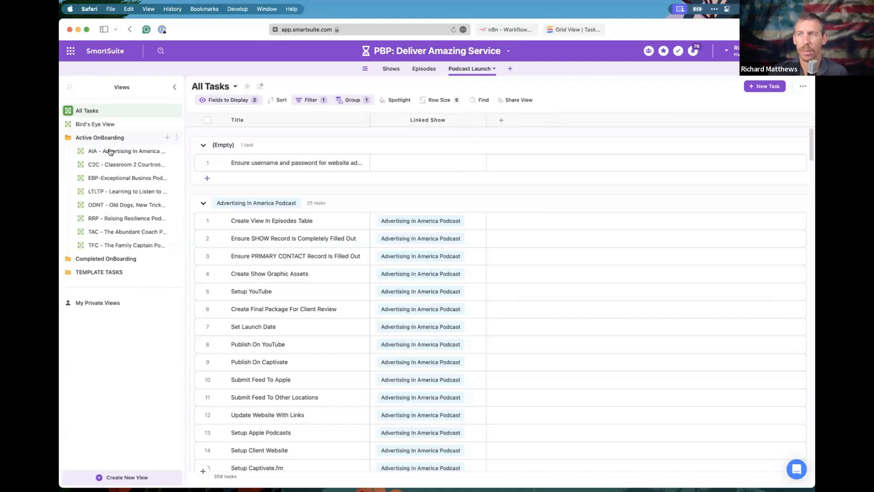
mouse_move(110, 152)
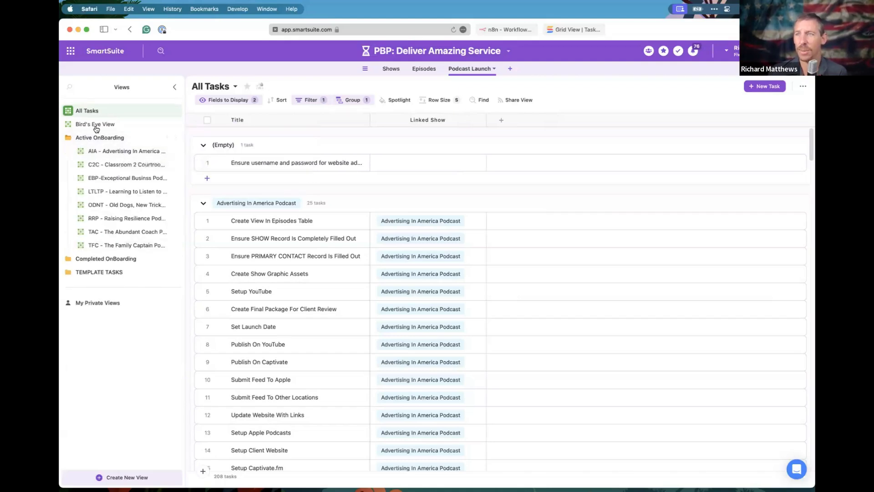
left_click(101, 139)
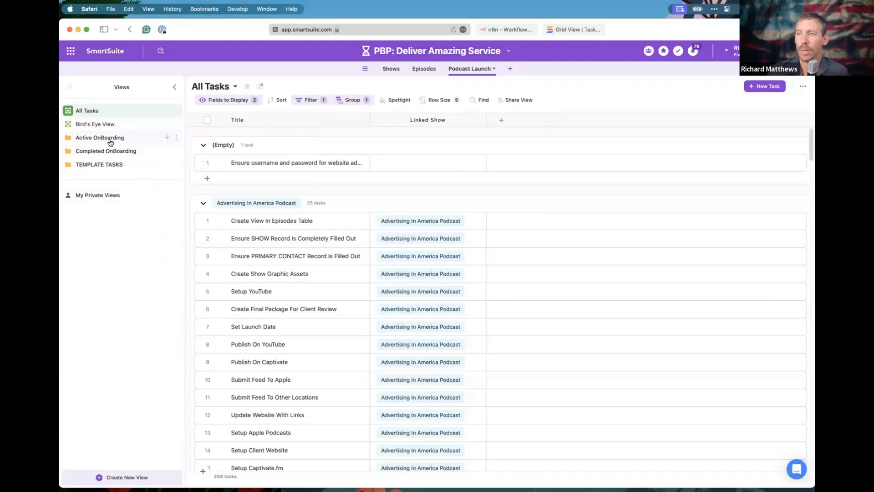
left_click(109, 139)
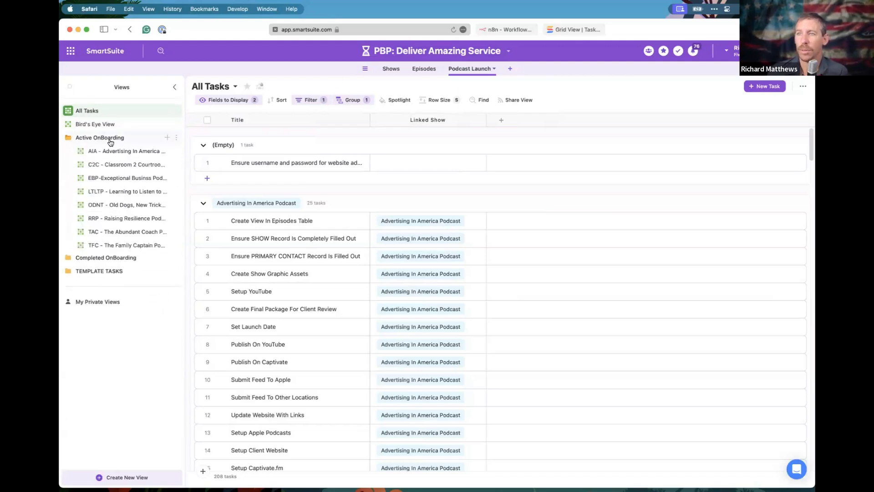
left_click(176, 246)
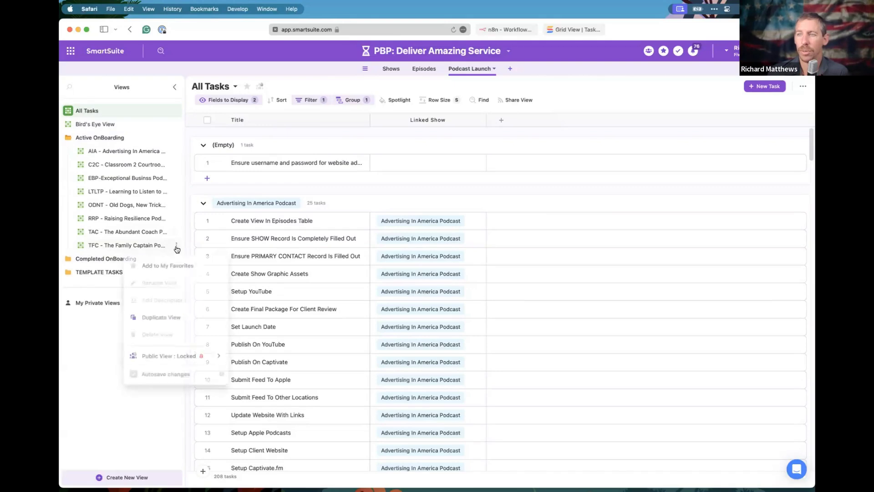
Duplicate the TFC view as public 'Test Show - Testy McTesterson Show' in Active OnBoarding.
left_click(172, 317)
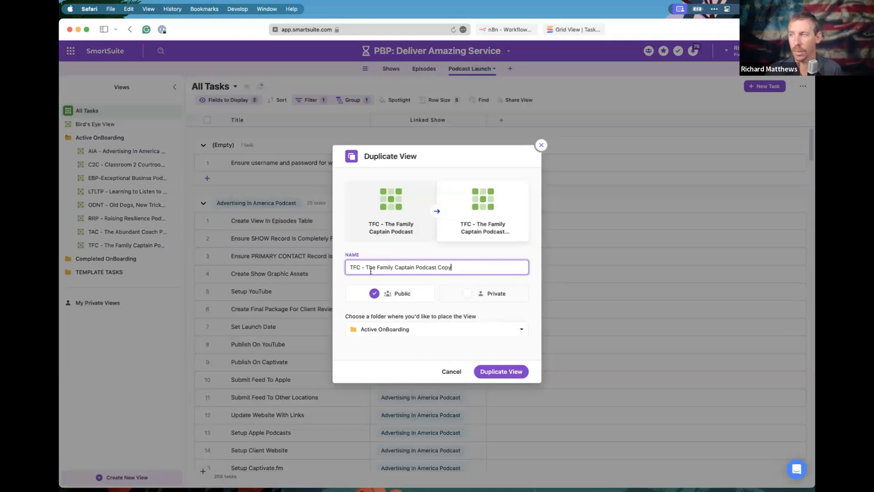
triple_click(370, 270)
type("Test Show - ")
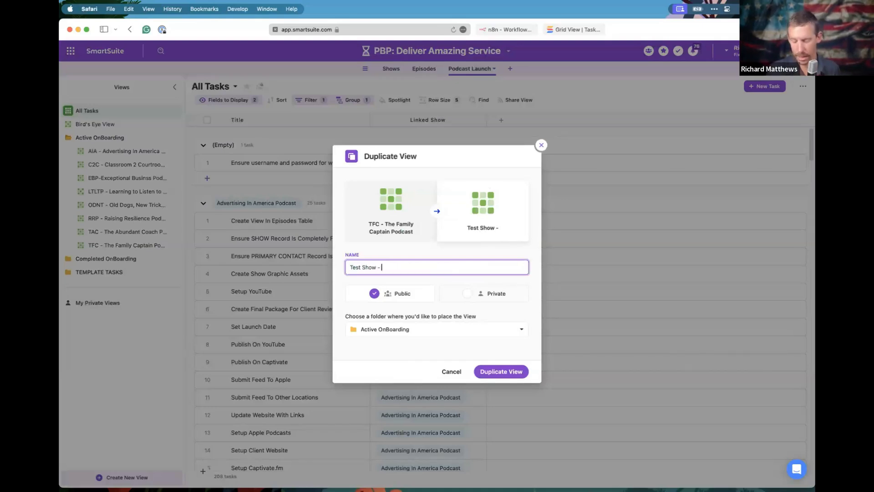
type("Testy Mc")
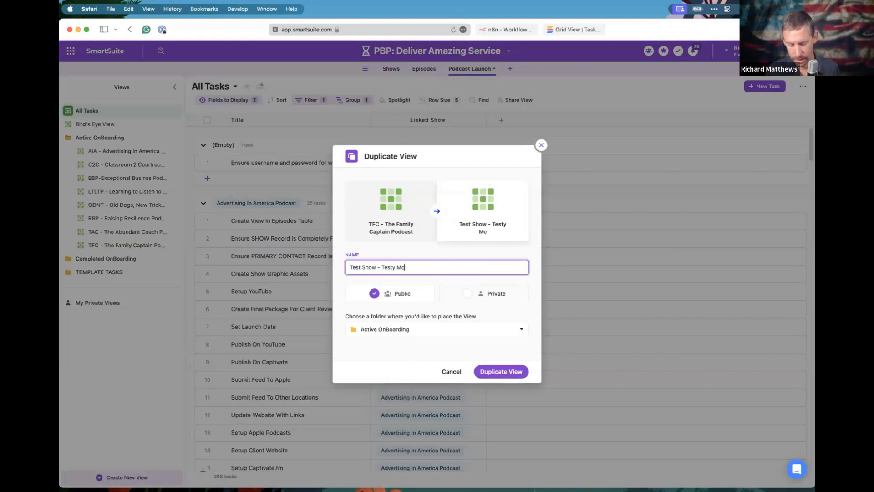
type("Testerson Show")
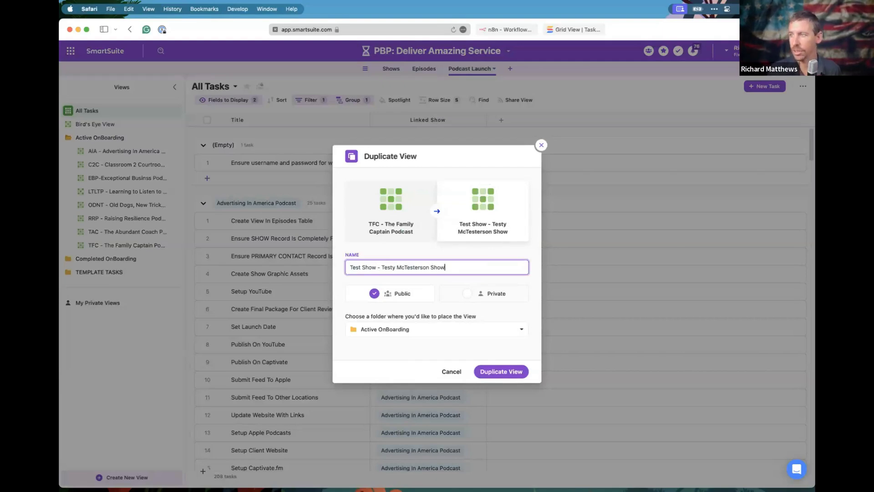
left_click(506, 371)
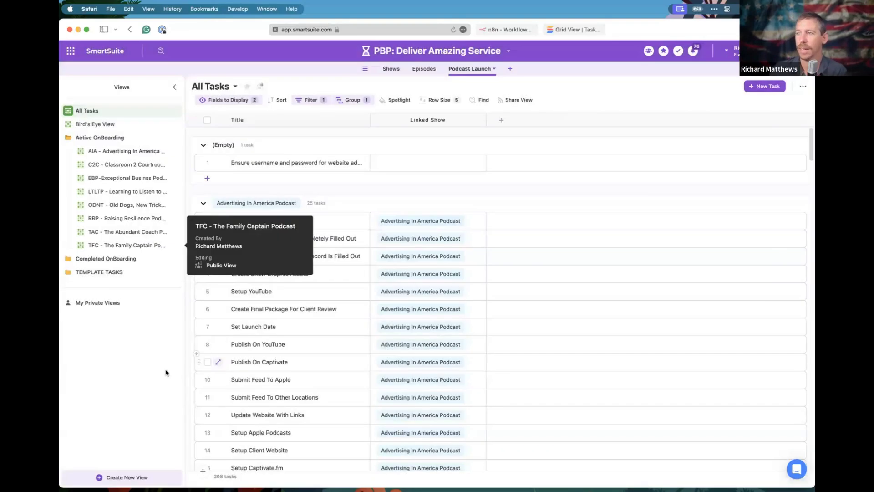
Change the Linked Show filter from The Family Captain Podcast to The Testy McTesterson Show only.
left_click(314, 101)
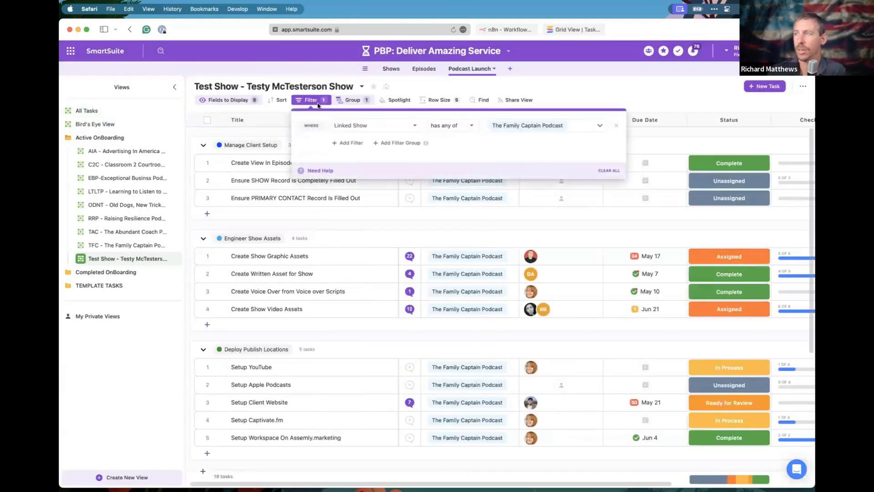
left_click(599, 126)
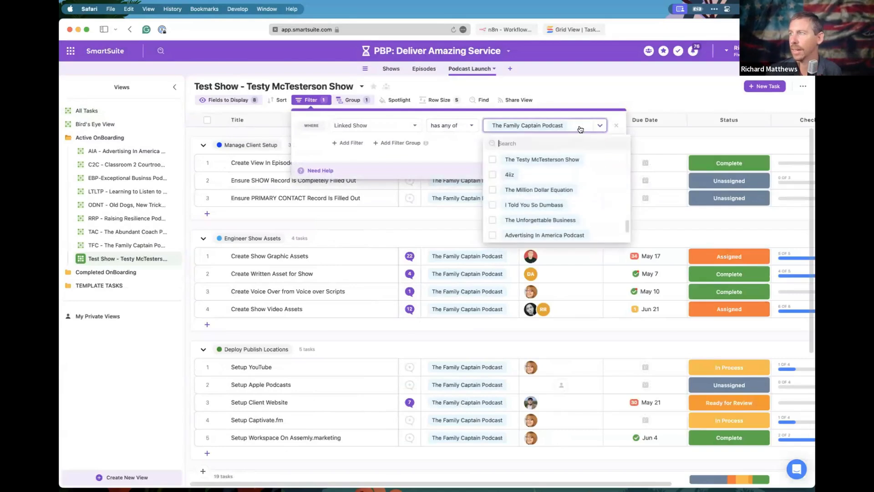
left_click(493, 159)
scroll(531, 203, "up", 10)
scroll(521, 210, "down", 10)
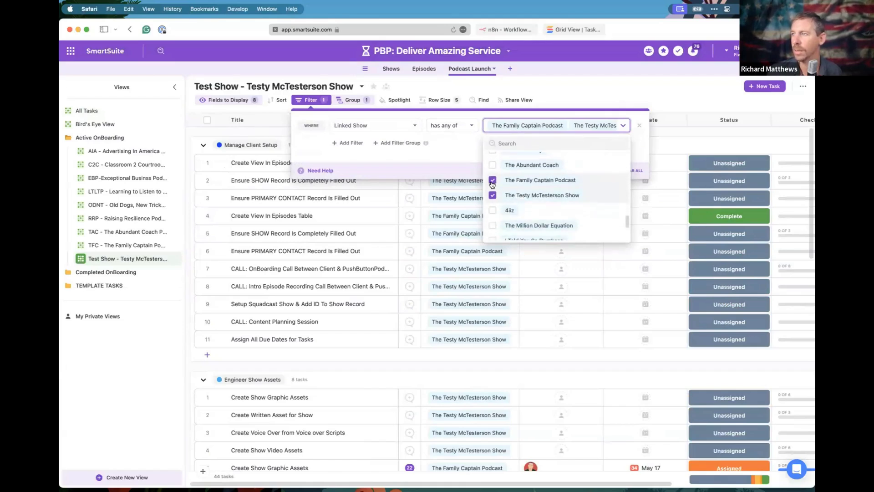
left_click(492, 182)
left_click(466, 141)
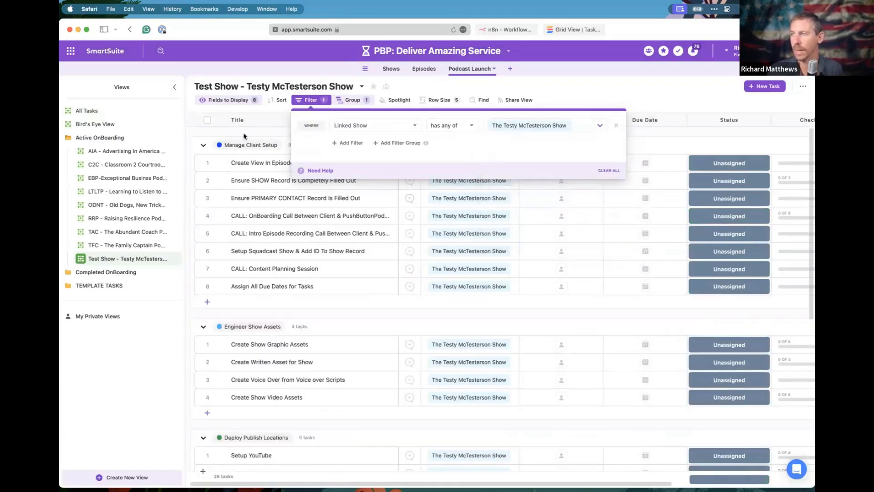
left_click(202, 131)
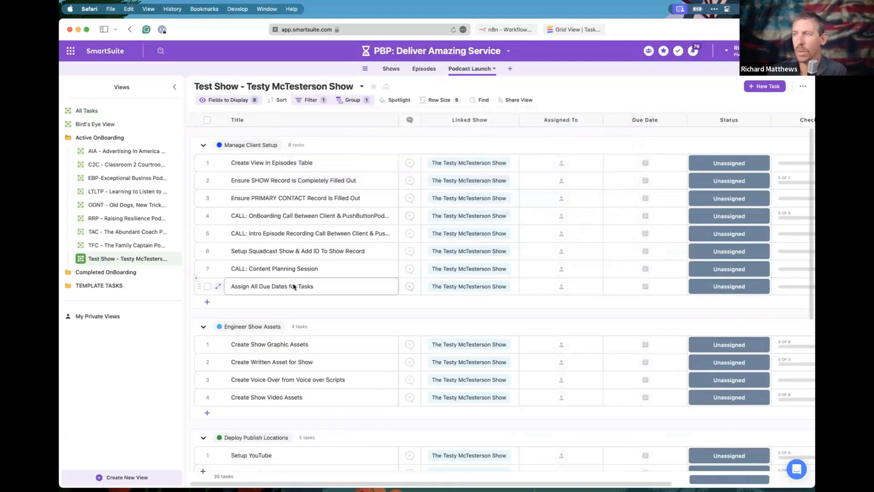
scroll(312, 313, "down", 6)
scroll(312, 313, "up", 6)
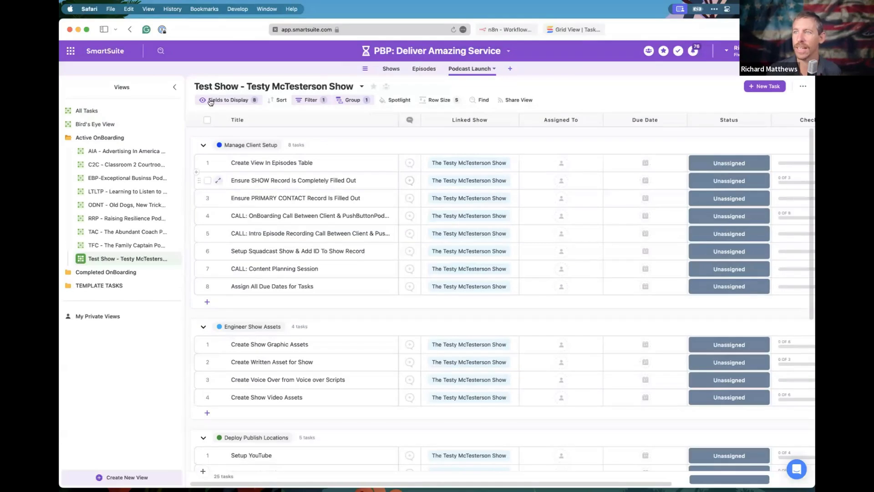
Select and delete all 25 Testy McTesterson Show tasks, then recheck the view's Linked Show filter.
left_click(207, 120)
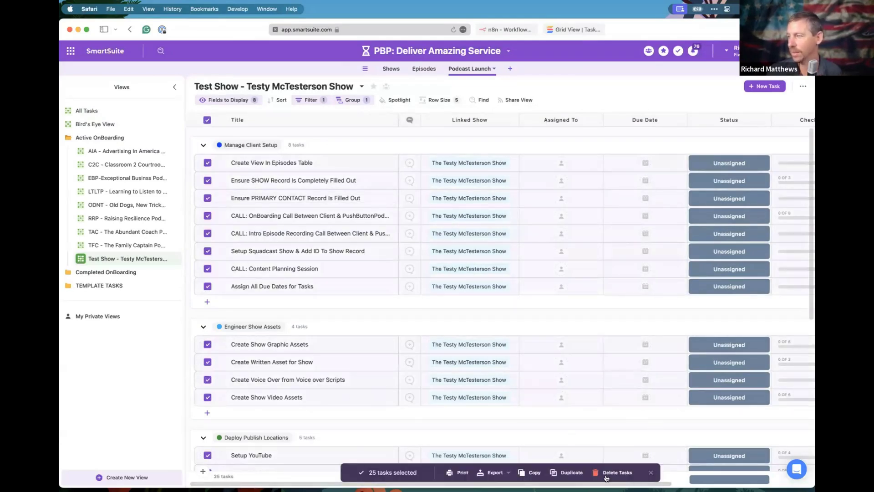
left_click(606, 473)
left_click(448, 292)
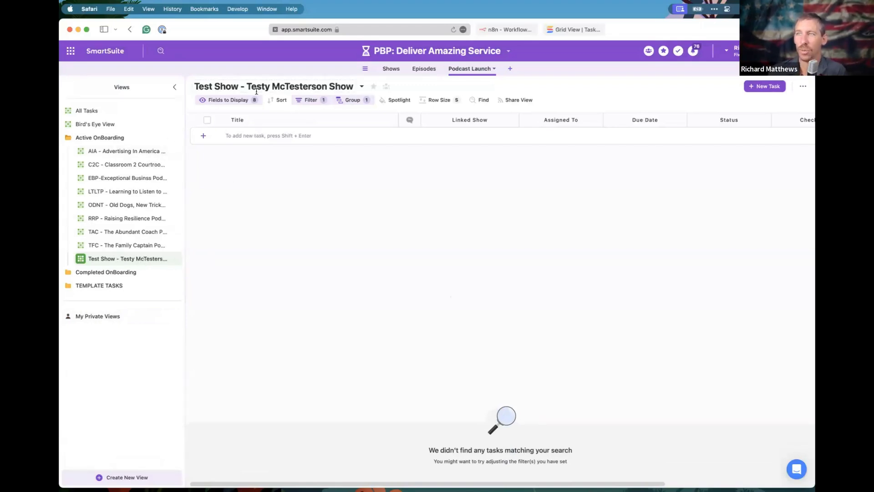
left_click(312, 100)
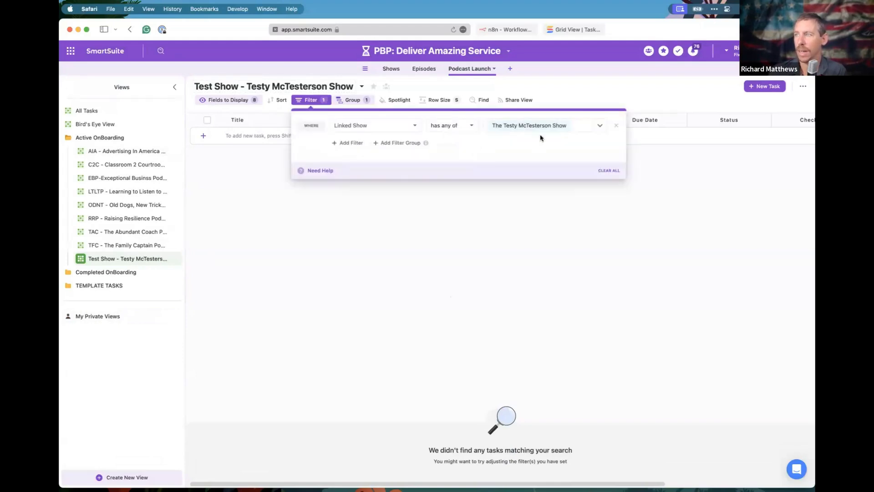
left_click(418, 239)
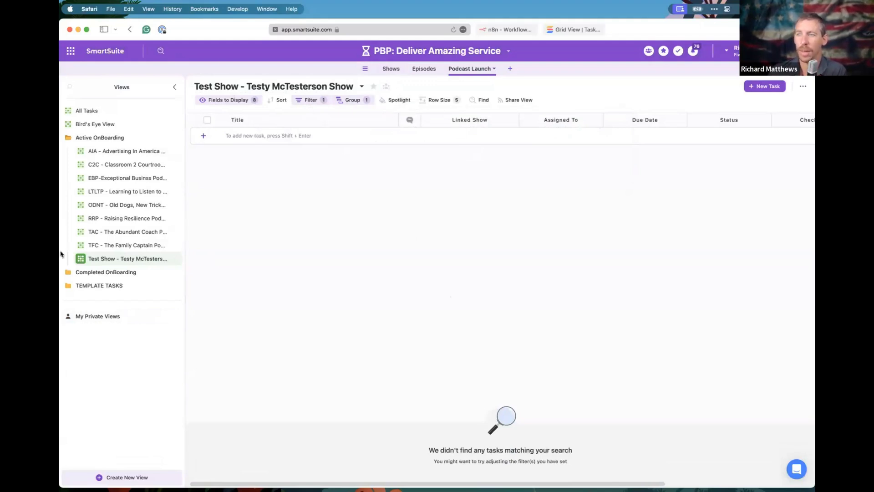
Open the empty 1 - Tasks To Duplicate template view and bring up the account menu.
left_click(102, 288)
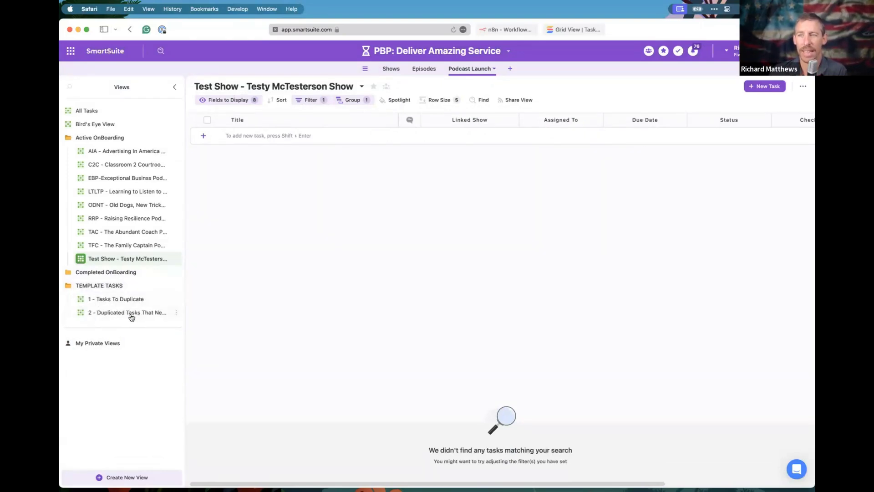
mouse_move(132, 318)
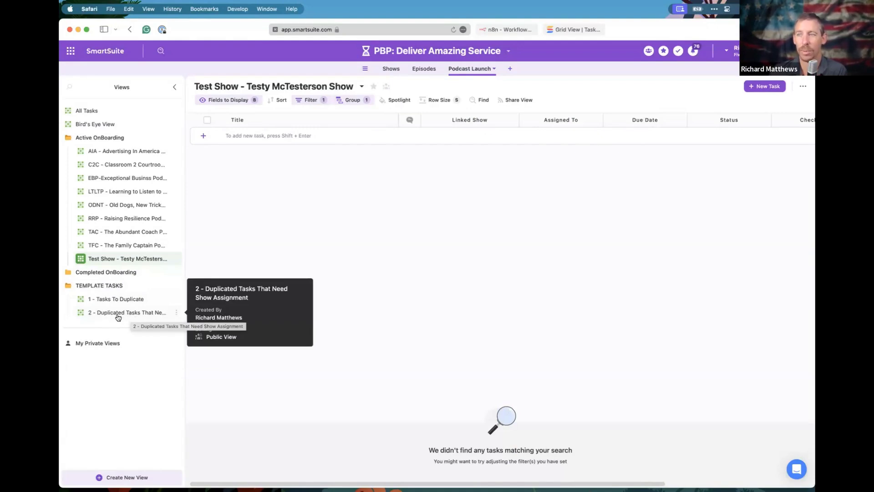
left_click(104, 300)
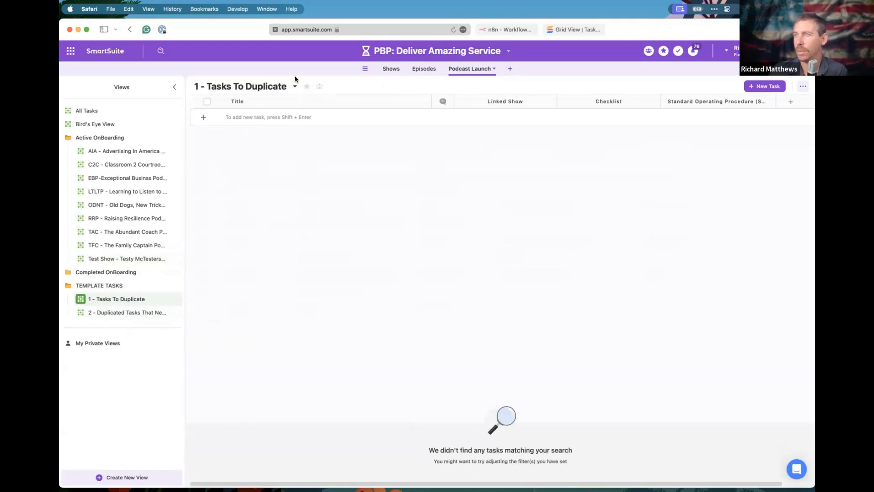
left_click(111, 313)
left_click(109, 300)
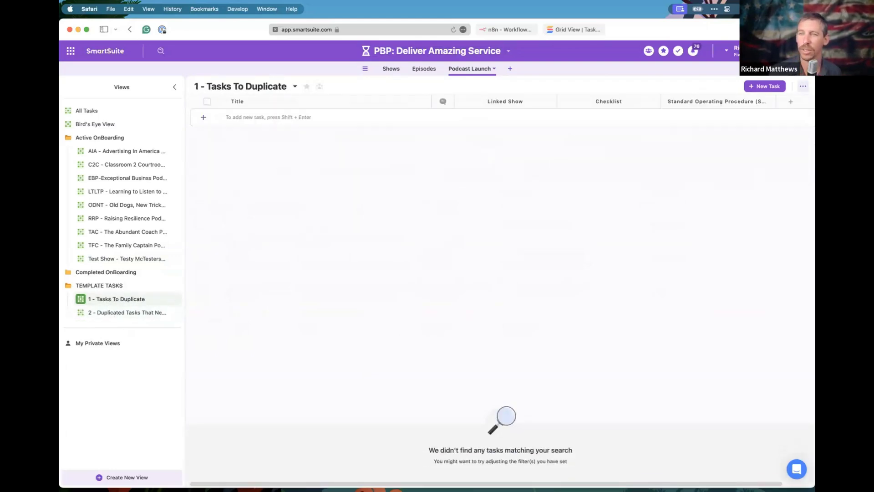
left_click(727, 51)
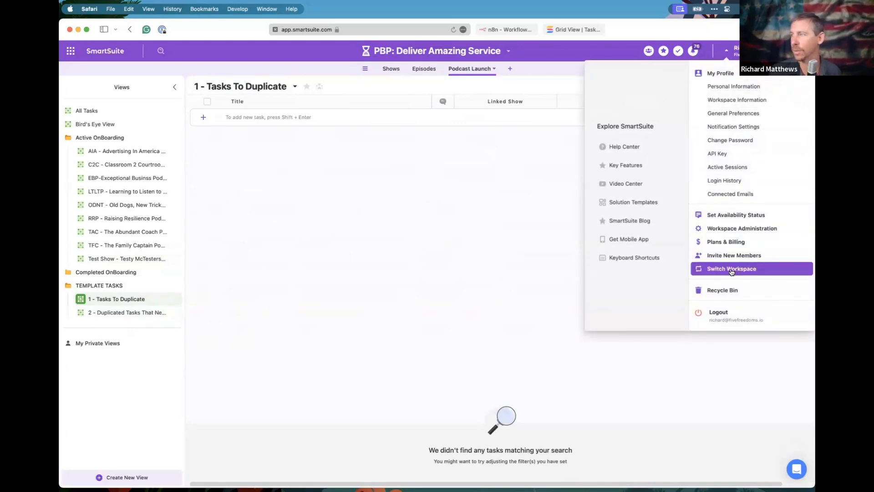
From the Recycle Bin, restore Publish On YouTube, Set Launch Date, Create Show Graphic Assets and similar tasks.
left_click(725, 292)
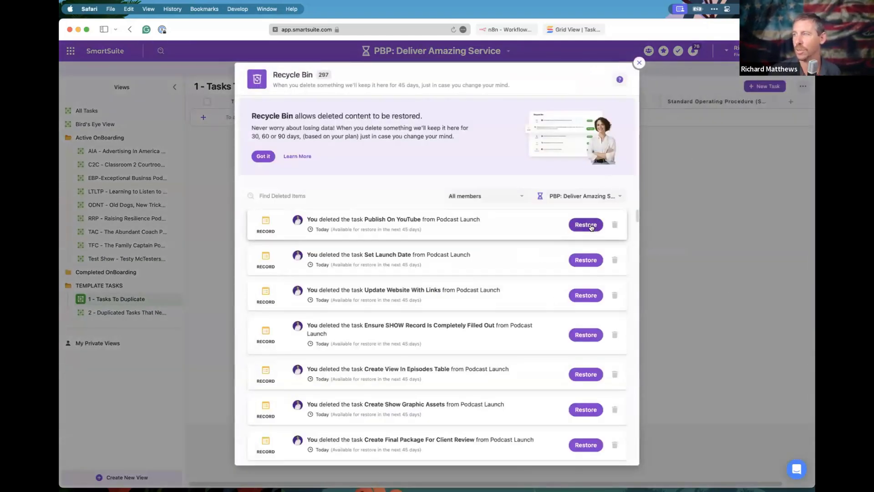
left_click(590, 226)
left_click(586, 260)
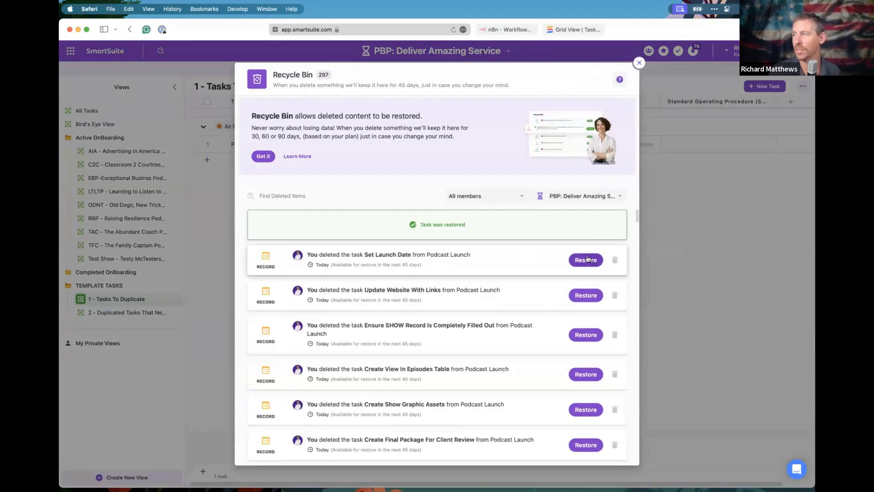
left_click(585, 295)
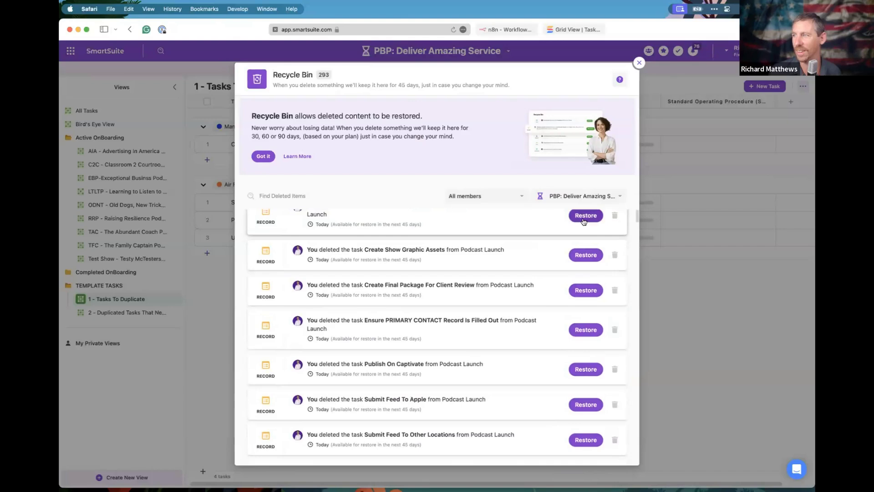
left_click(585, 216)
left_click(586, 255)
scroll(585, 261, "up", 2)
left_click(586, 224)
left_click(585, 230)
left_click(586, 269)
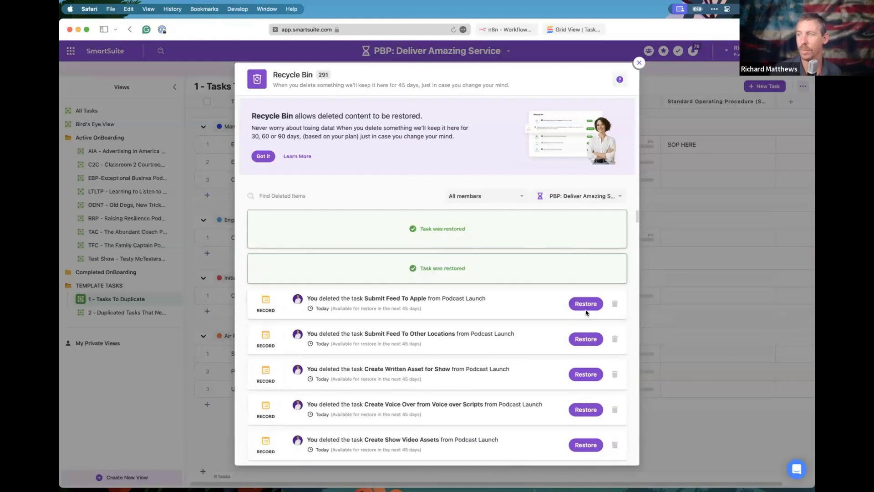
Restore Submit Feed To Apple, Create Show Video Assets, Setup Squadcast Show and Launch Party Call tasks.
left_click(586, 269)
left_click(586, 269)
left_click(587, 236)
left_click(587, 238)
left_click(587, 236)
left_click(586, 239)
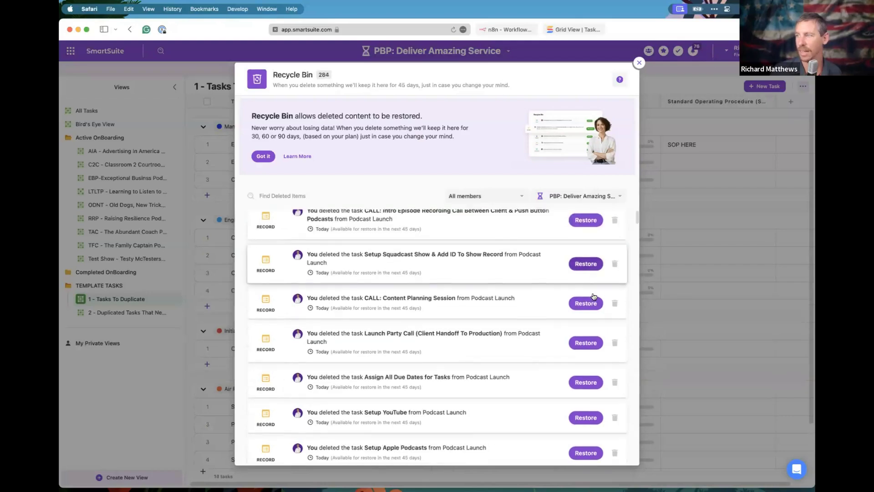
left_click(584, 248)
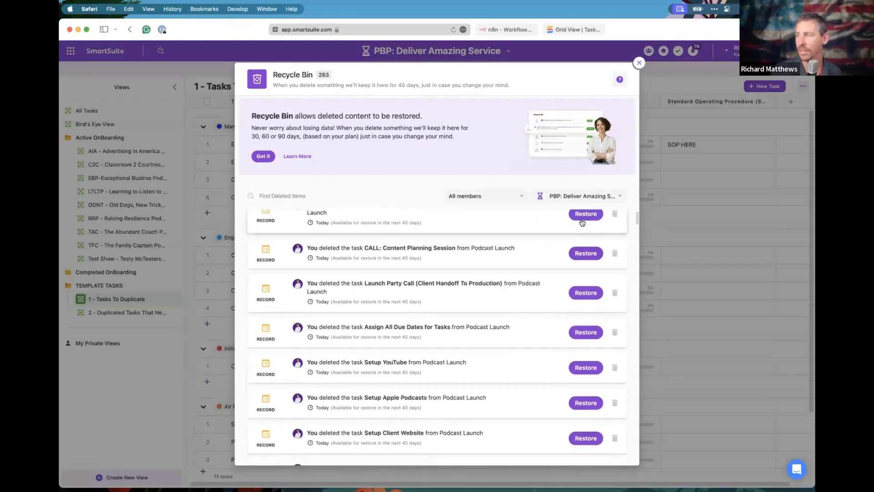
left_click(588, 293)
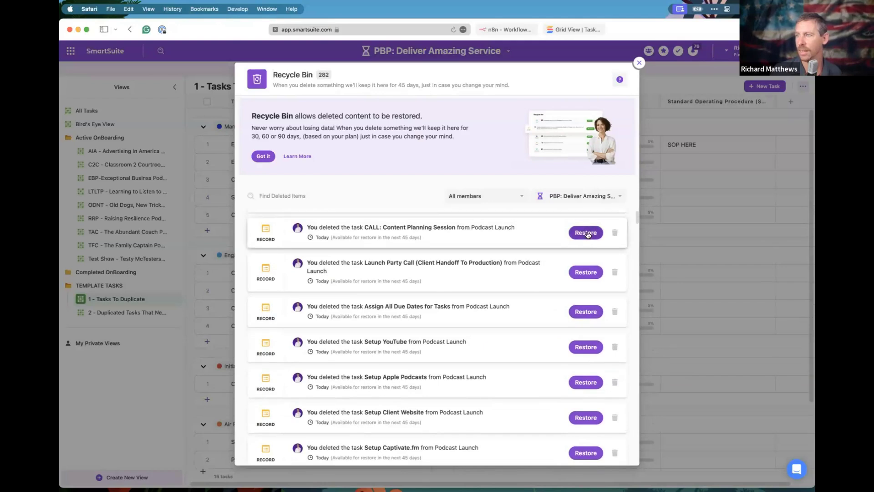
left_click(585, 240)
Restore Assign All Due Dates, Setup YouTube, Setup Apple Podcasts, Setup Client Website and Setup Captivate.fm.
left_click(586, 236)
left_click(583, 233)
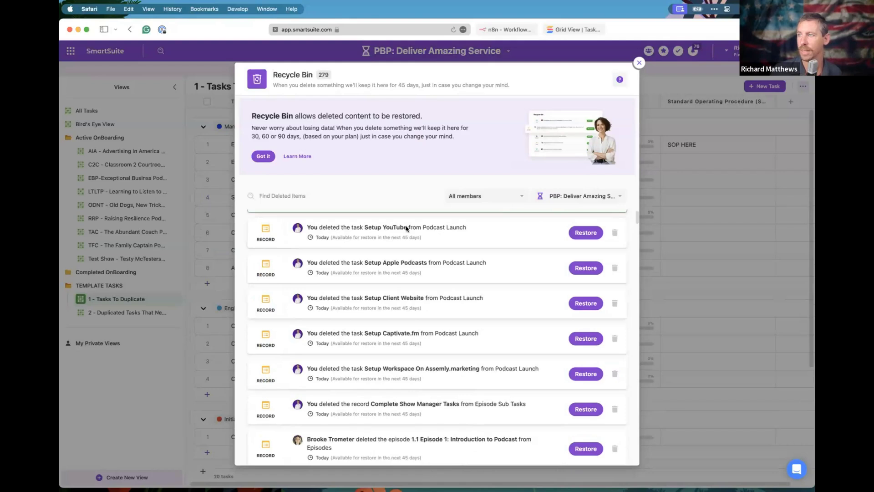
left_click(579, 233)
left_click(585, 225)
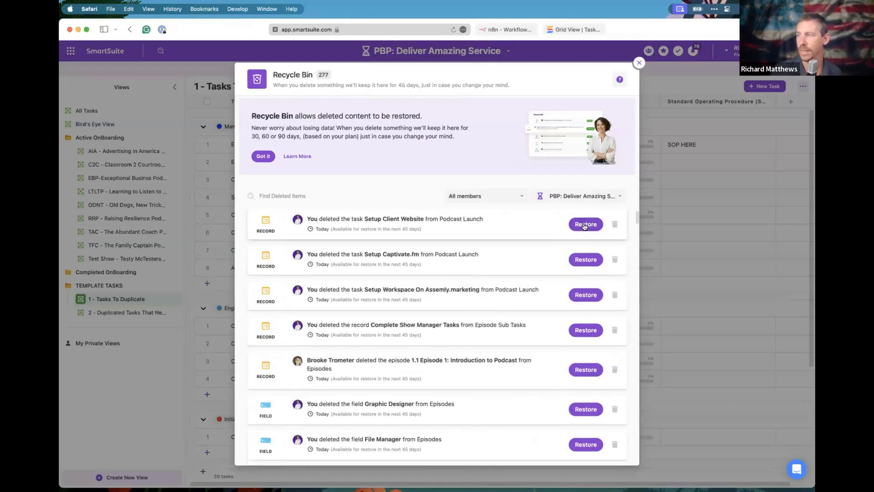
left_click(584, 225)
left_click(582, 224)
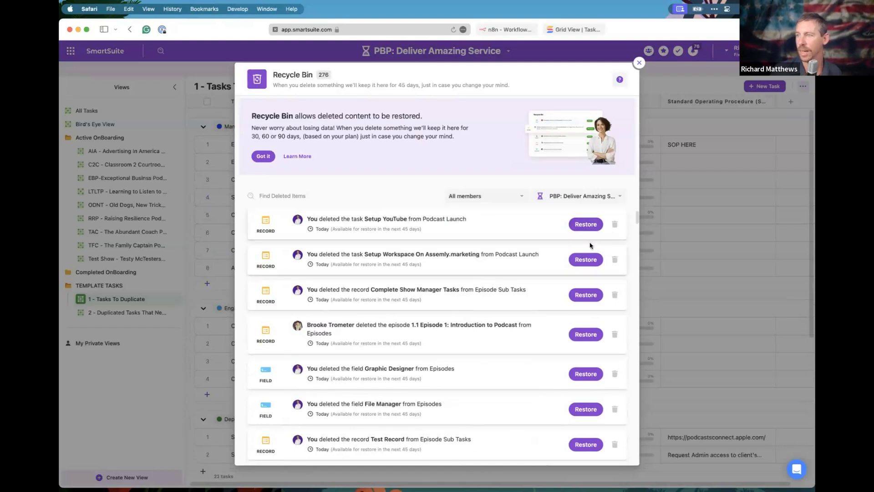
left_click(586, 226)
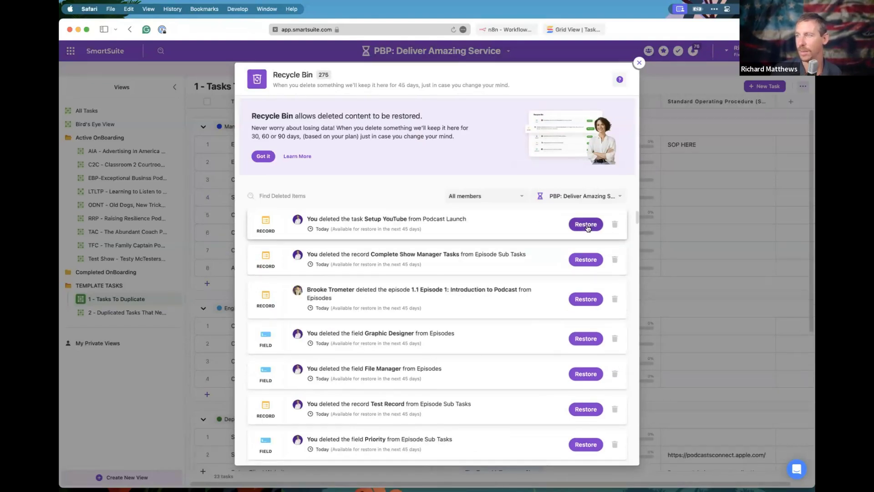
left_click(587, 226)
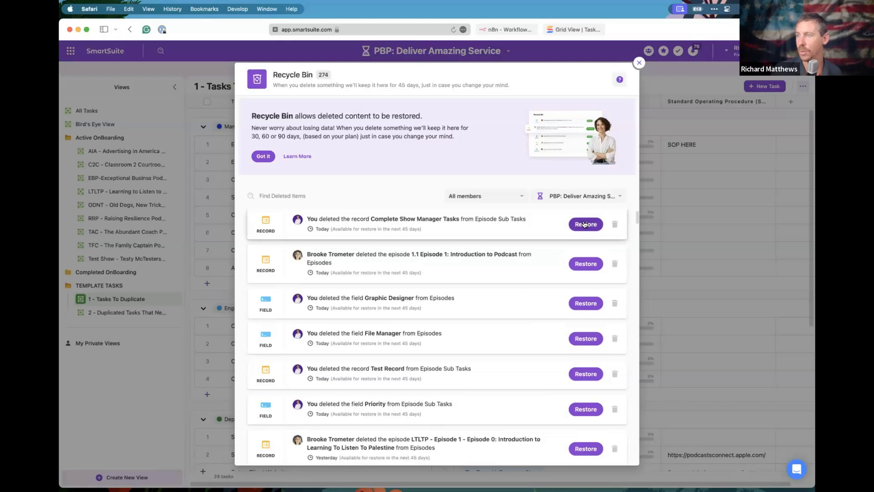
left_click(585, 224)
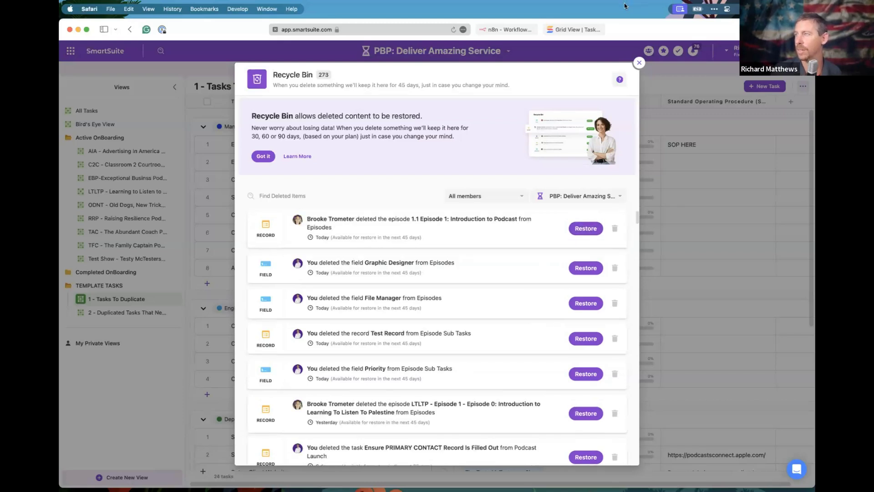
Close the Recycle Bin, empty the first task's Linked Show, and open the Ensure SHOW Record task.
left_click(640, 63)
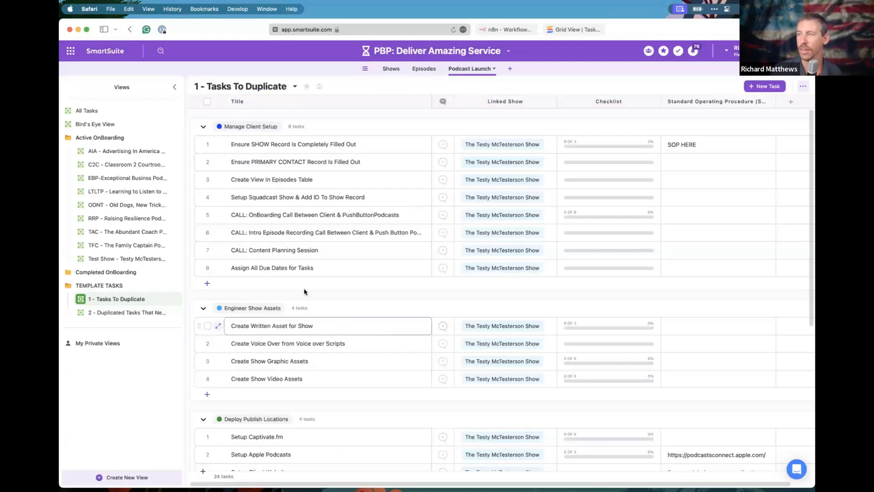
left_click(207, 101)
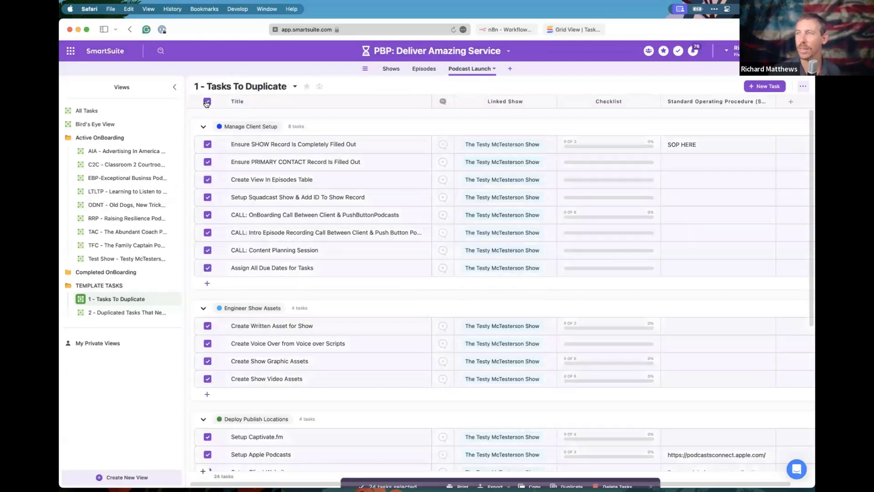
left_click(498, 148)
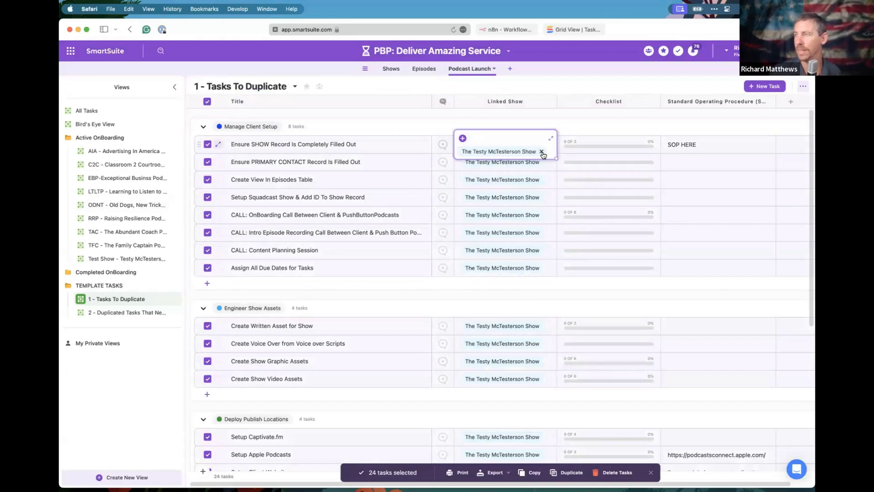
left_click(542, 152)
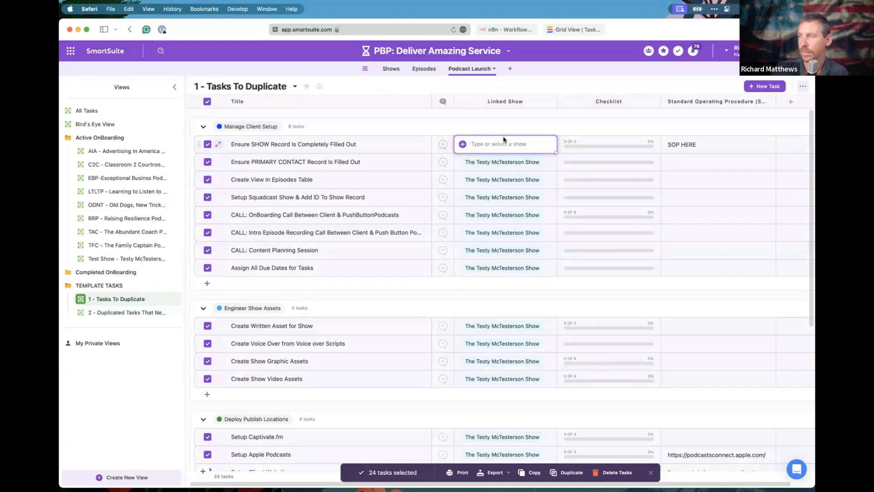
left_click(207, 102)
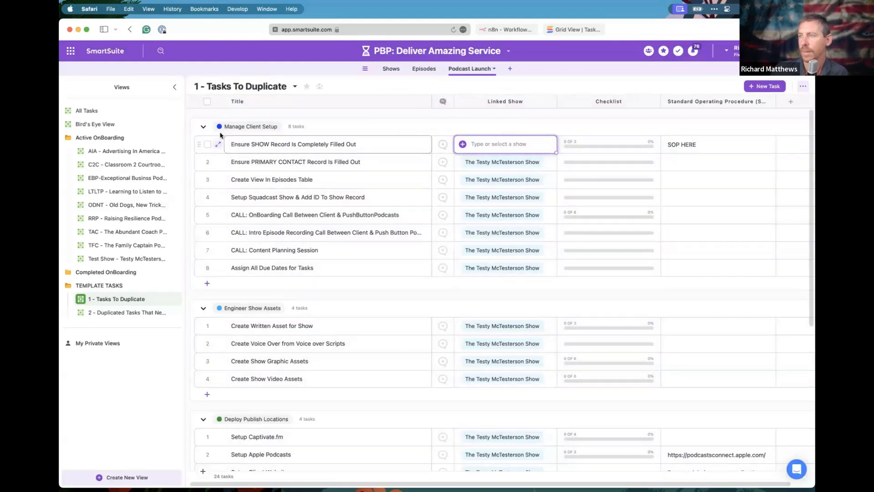
left_click(207, 145)
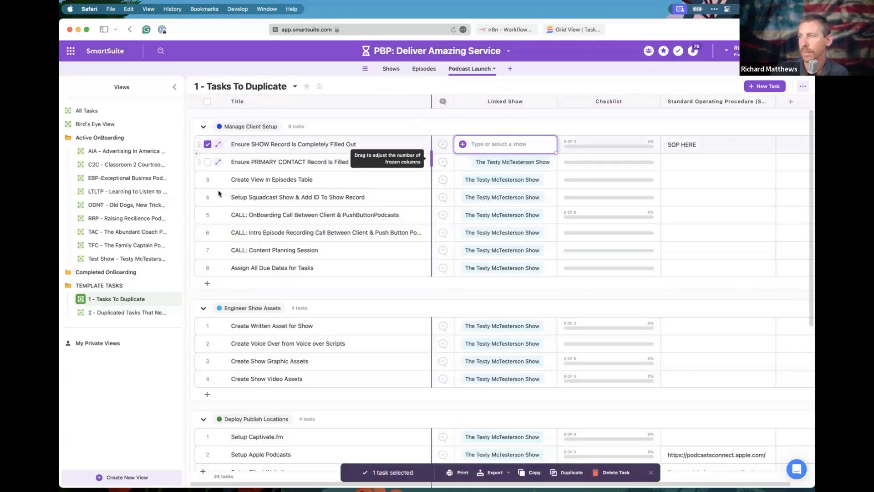
left_click(207, 145)
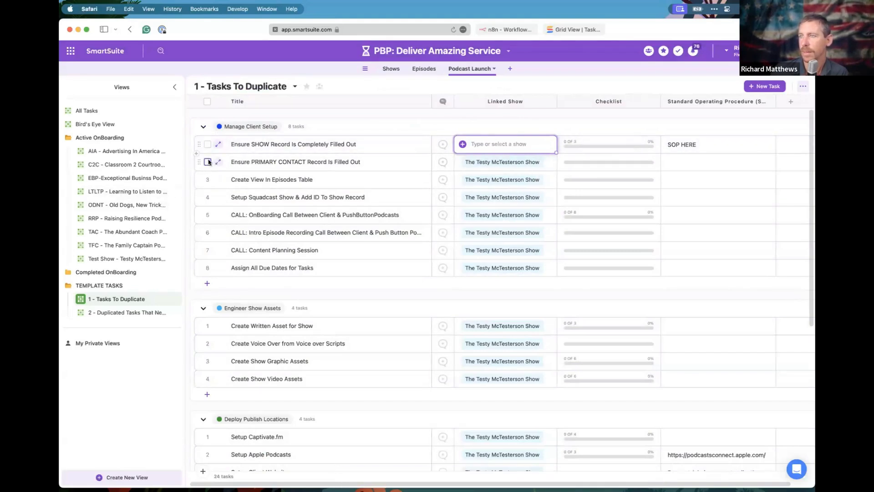
left_click(207, 101)
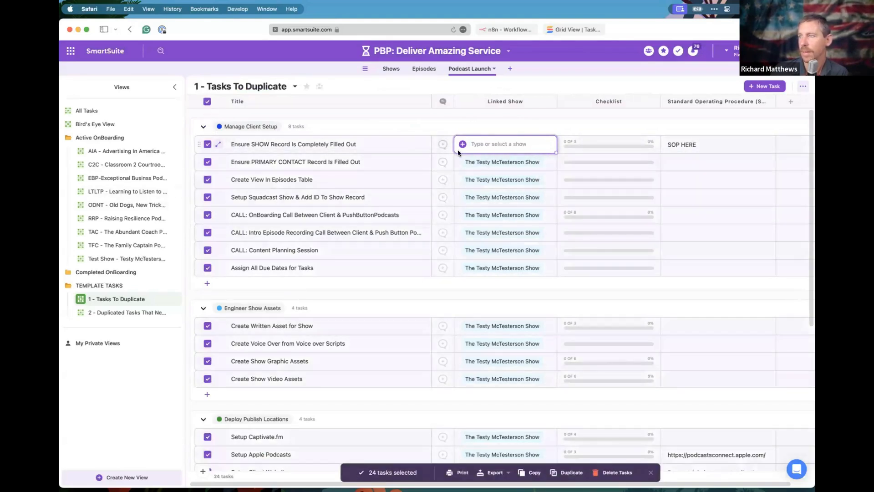
left_click(541, 166)
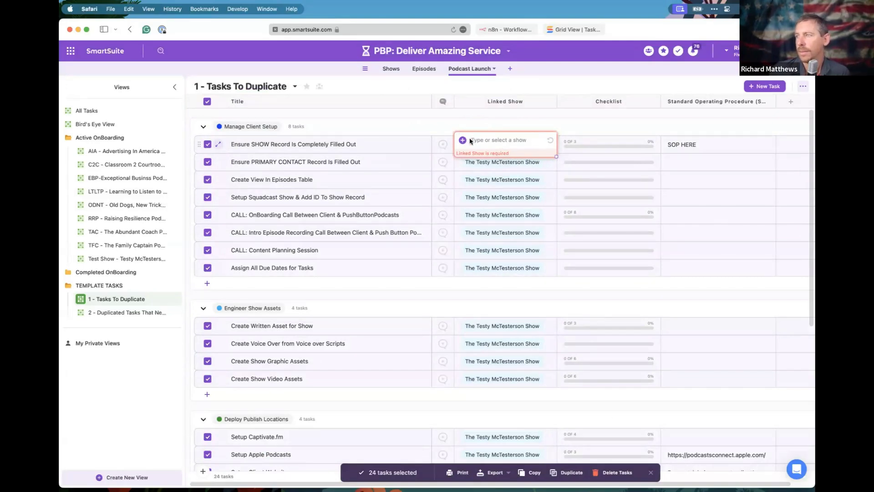
left_click(207, 101)
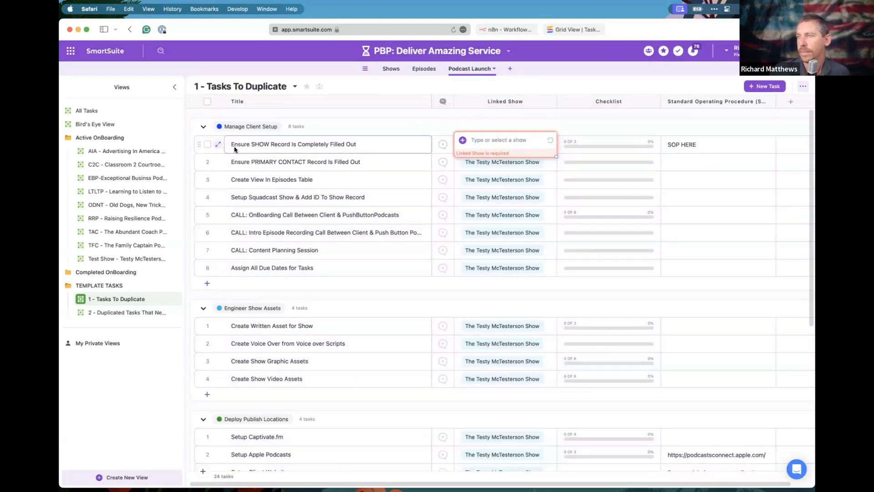
left_click(219, 144)
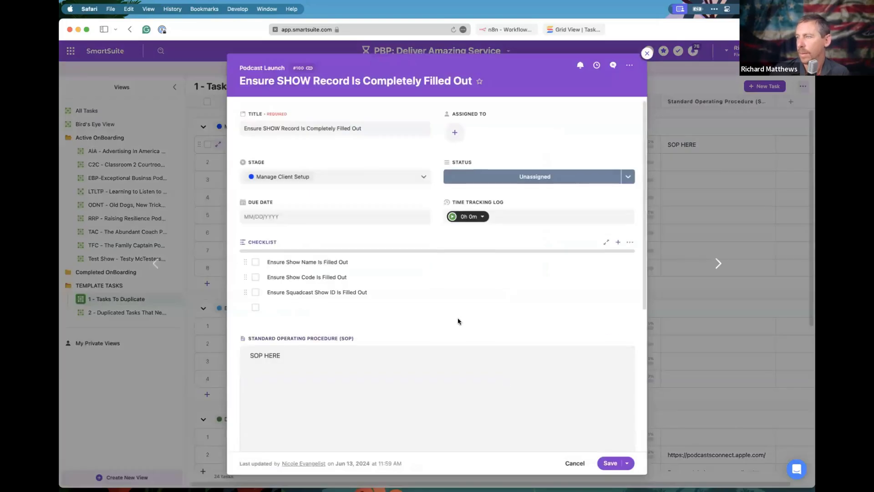
Check the Linked Show field's actions without deleting anything, then close the Ensure SHOW Record task details.
scroll(458, 321, "down", 5)
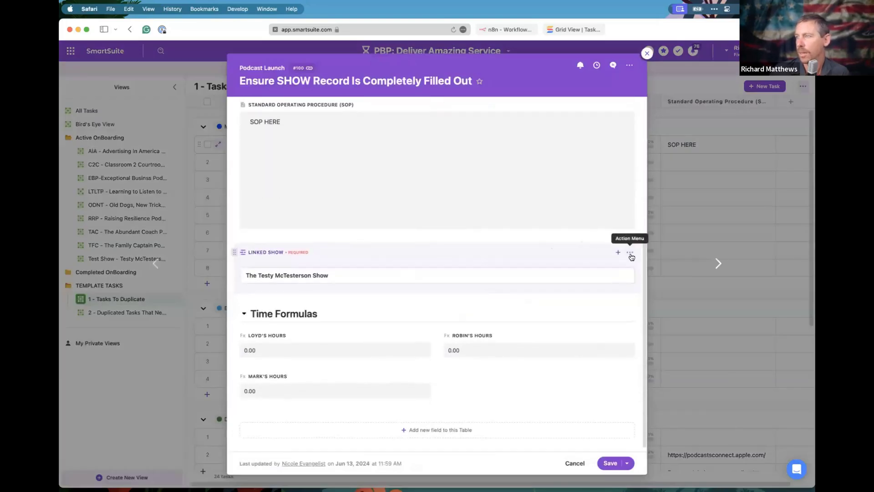
left_click(630, 253)
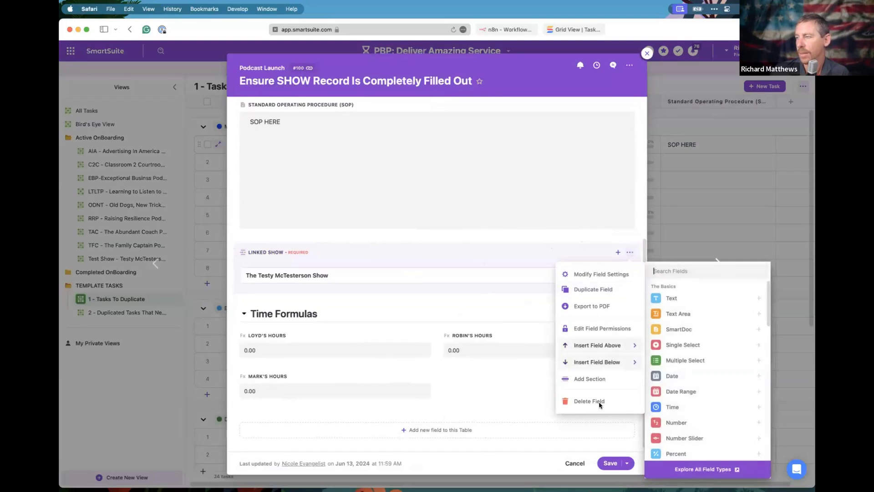
left_click(485, 306)
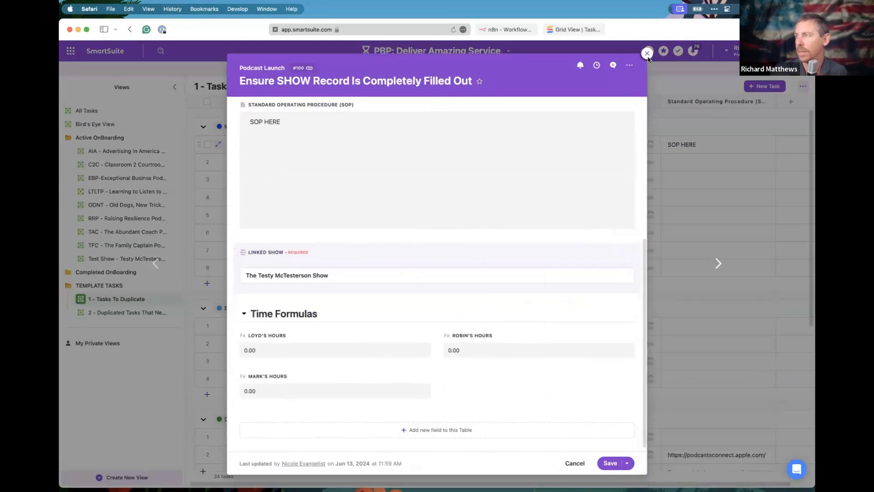
left_click(647, 53)
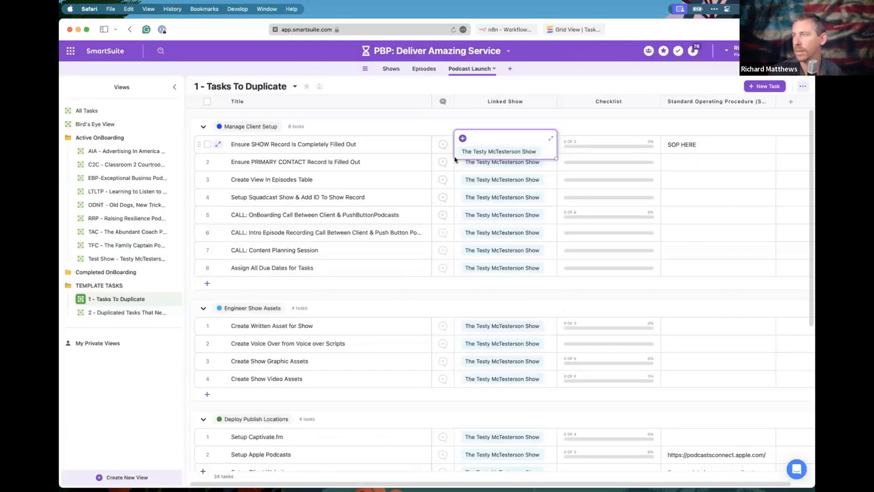
left_click(411, 169)
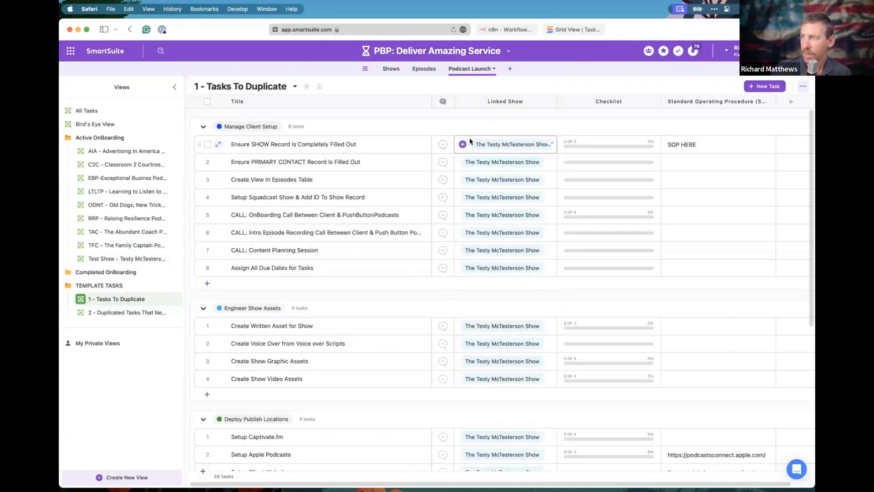
scroll(328, 354, "down", 7)
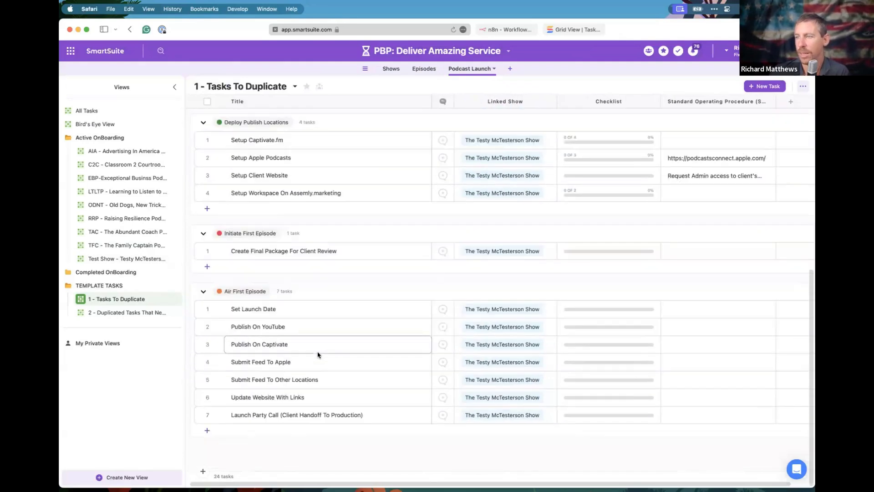
scroll(319, 355, "up", 7)
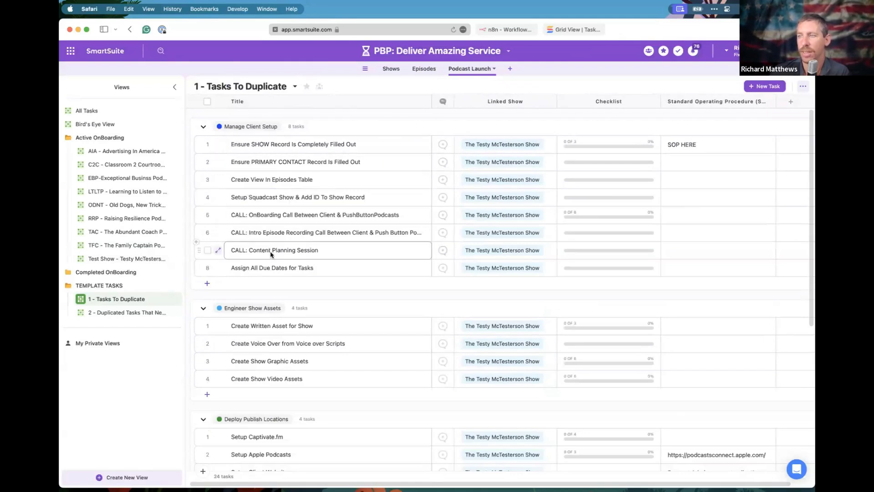
Collapse the five stage groups, Manage Client Setup through Air First Episode, then re-expand Manage Client Setup.
left_click(203, 126)
left_click(204, 153)
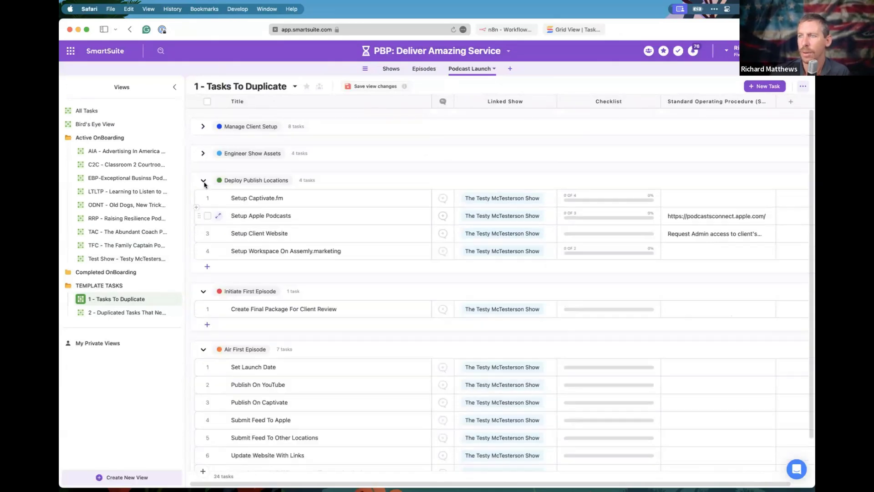
left_click(203, 182)
left_click(203, 207)
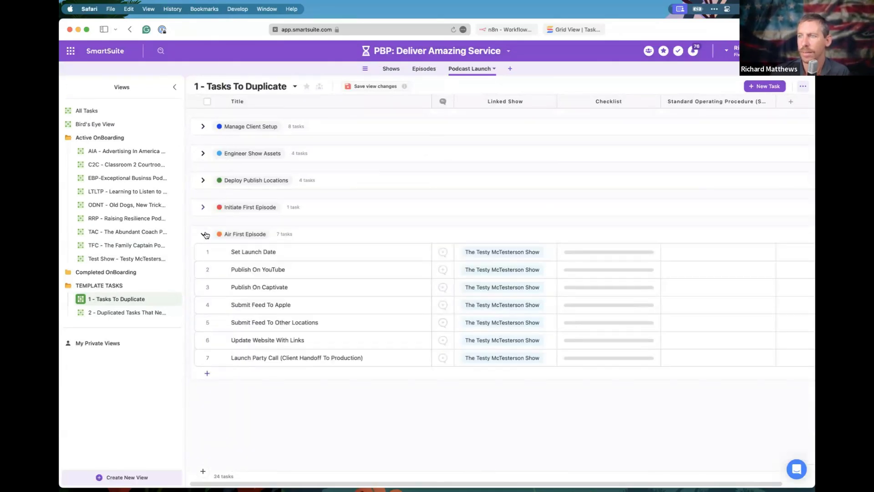
left_click(204, 234)
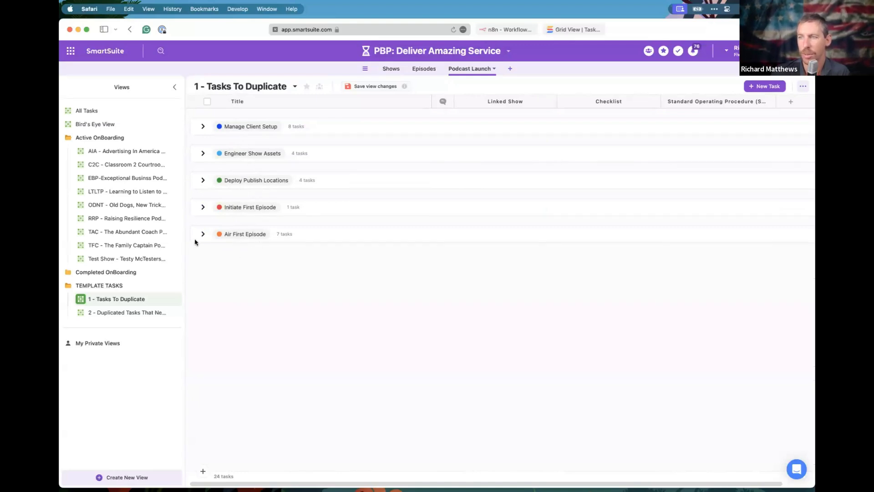
left_click(203, 126)
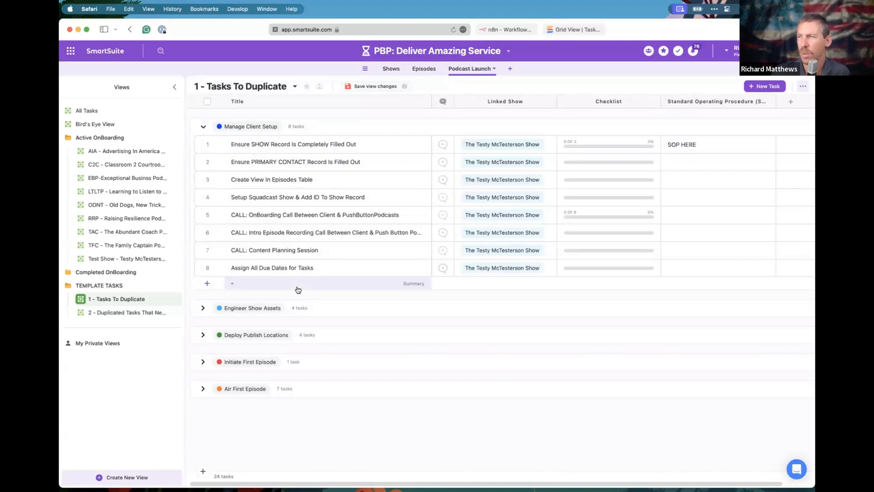
left_click(232, 144)
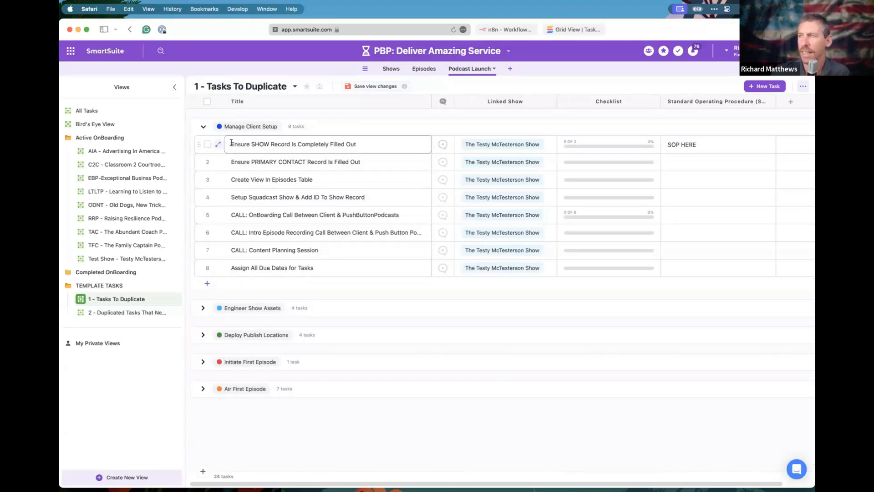
left_click(219, 144)
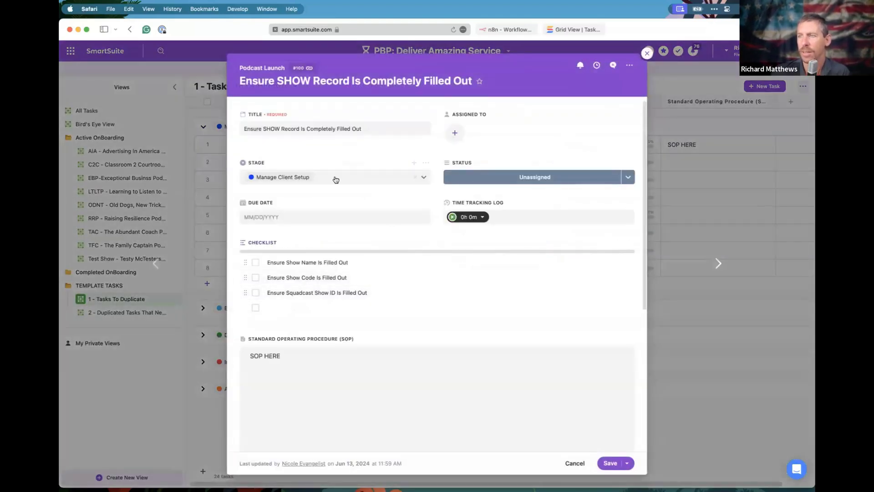
left_click(252, 128)
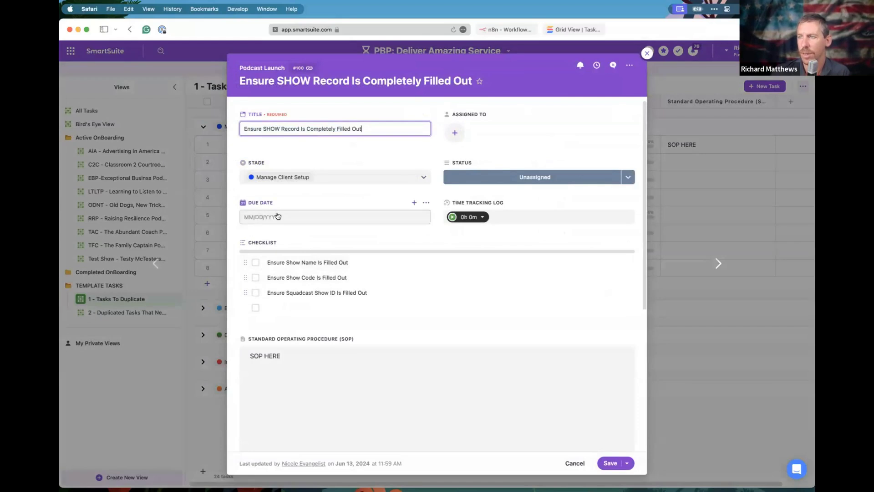
left_click(282, 359)
left_click_drag(281, 359, 246, 356)
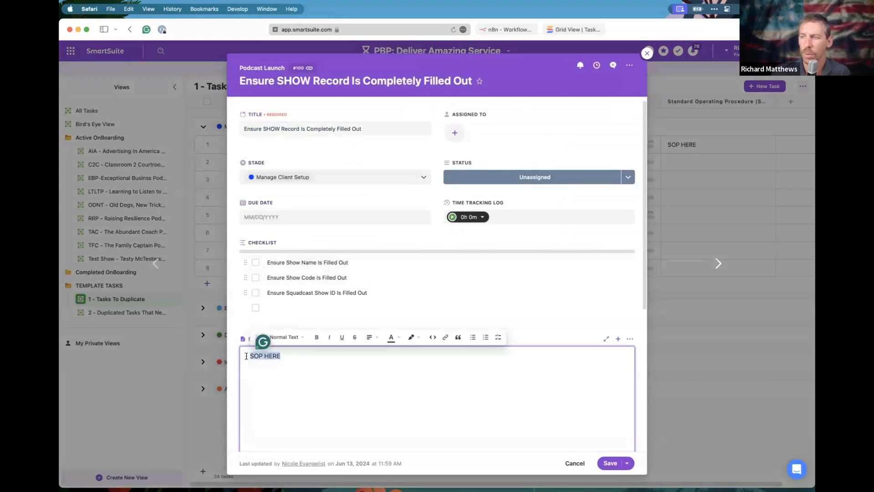
left_click(281, 370)
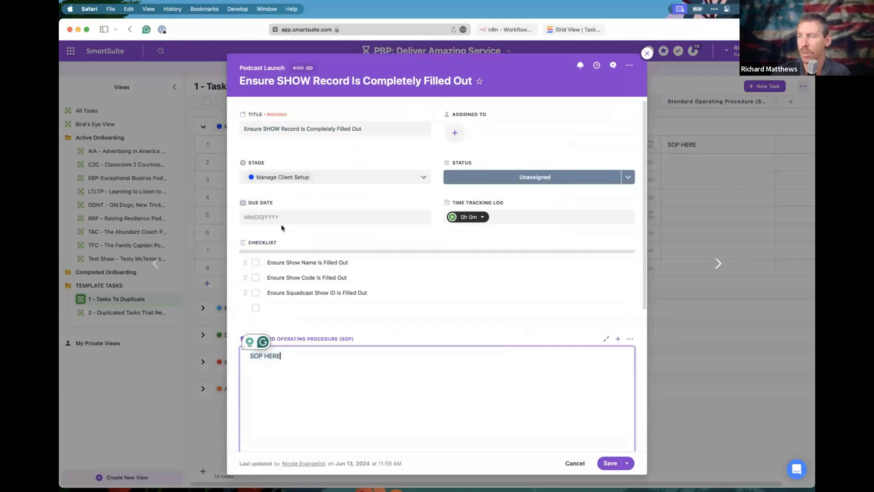
scroll(354, 368, "down", 5)
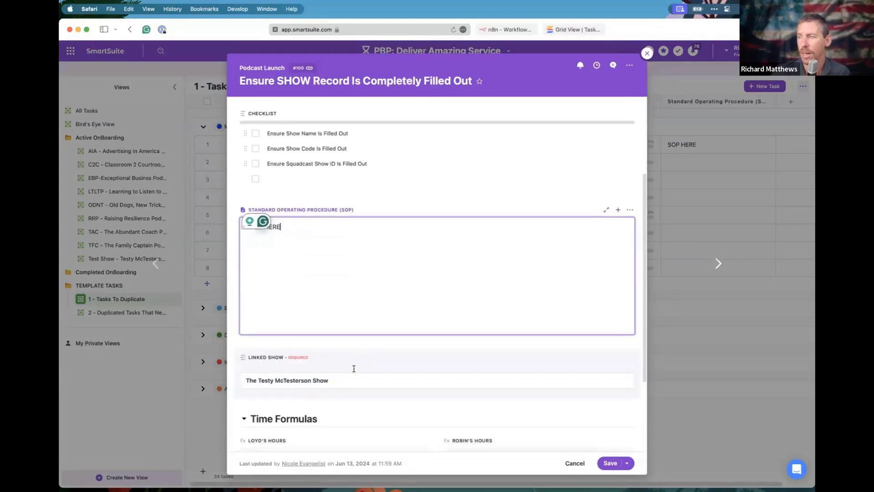
scroll(353, 372, "down", 2)
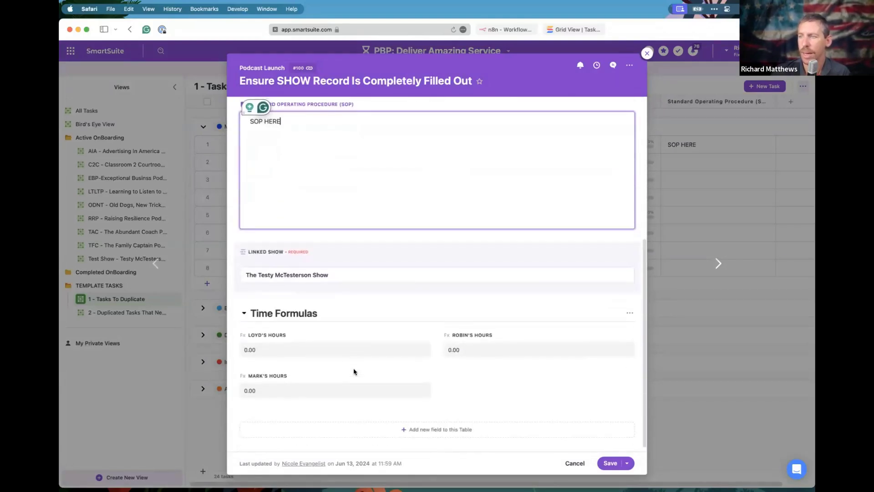
left_click(337, 287)
left_click(326, 302)
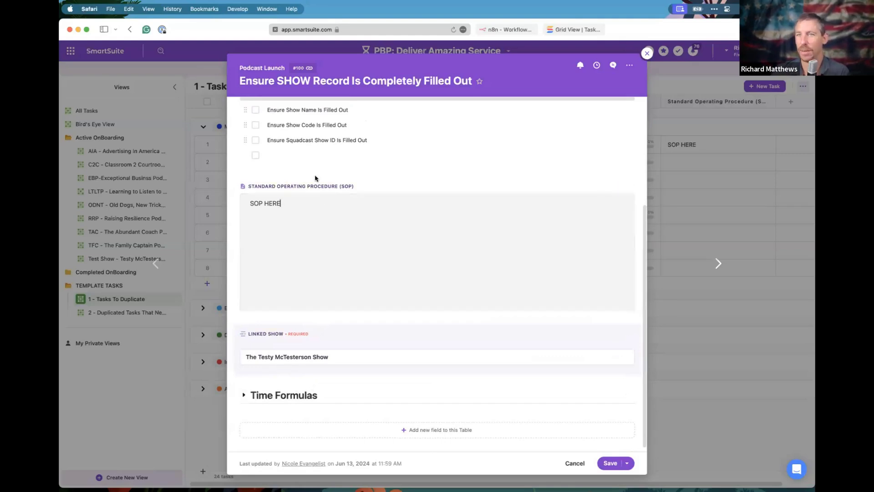
scroll(316, 178, "up", 5)
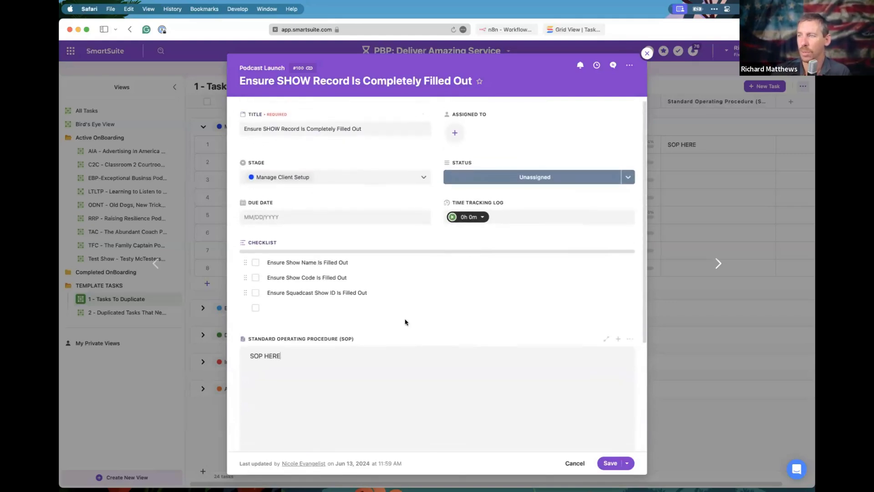
scroll(433, 278, "down", 4)
scroll(434, 280, "up", 4)
scroll(433, 279, "down", 4)
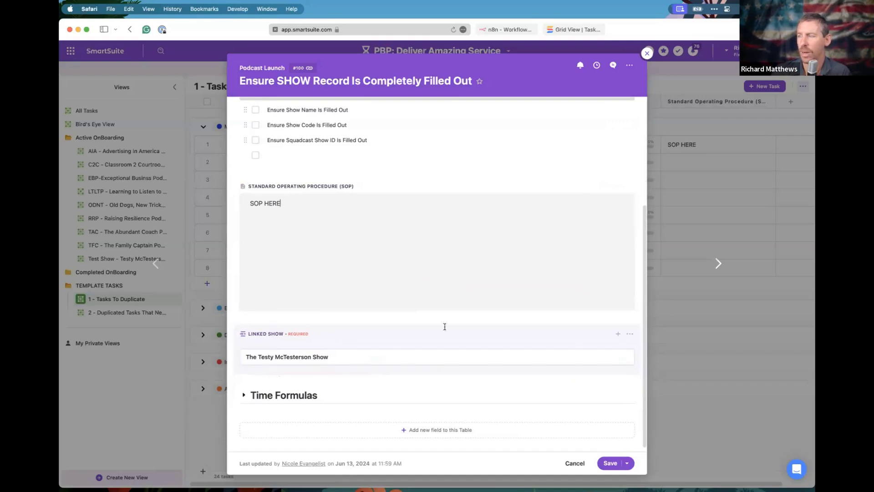
key("Escape")
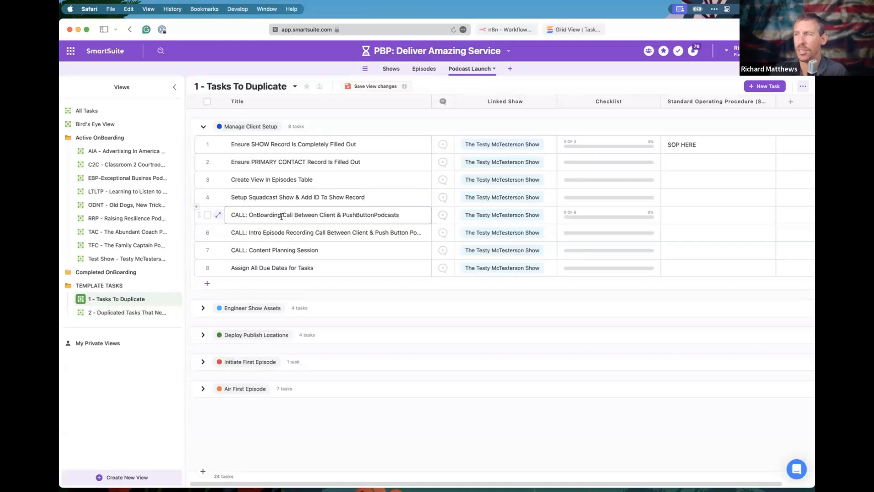
left_click(218, 215)
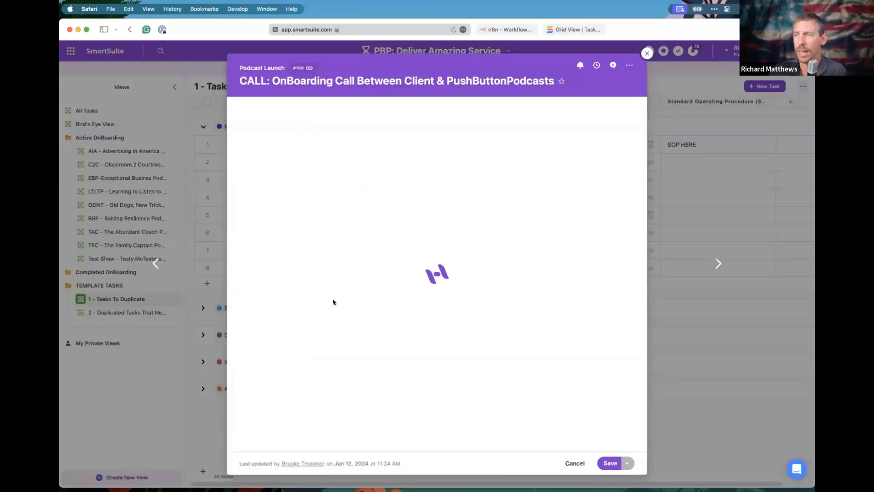
scroll(341, 314, "down", 2)
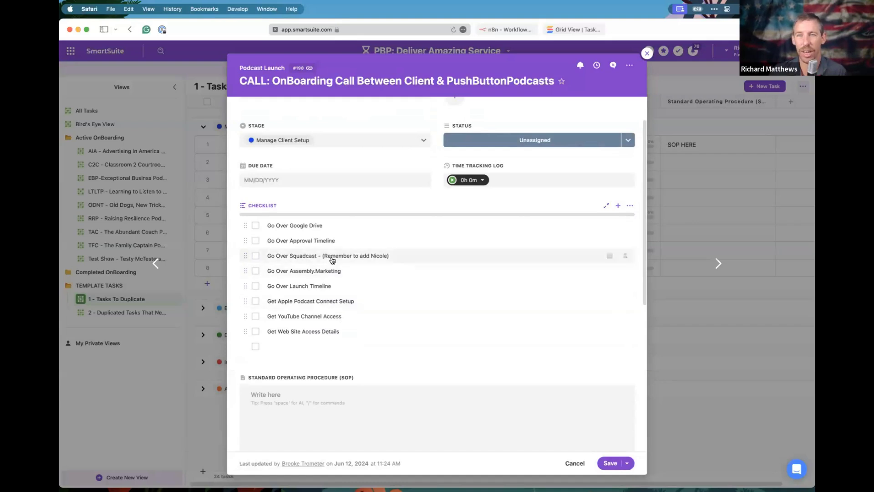
left_click(647, 53)
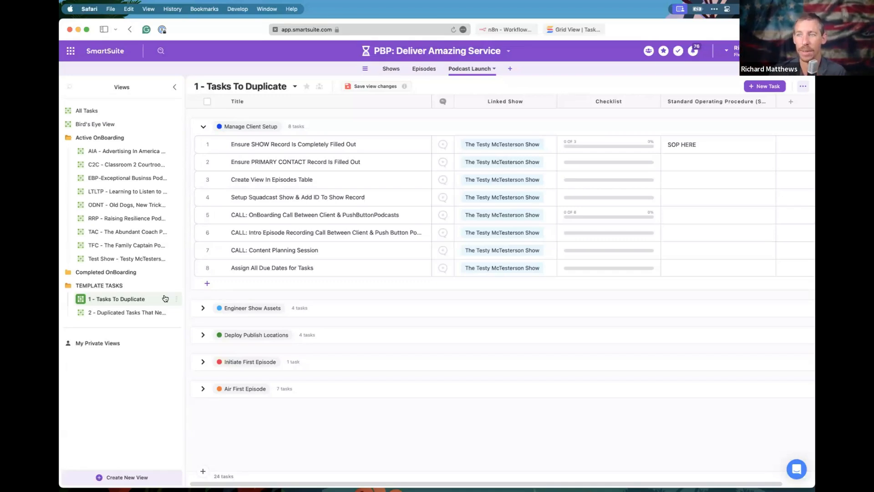
Expand the Engineer Show Assets and Deploy Publish Locations groups, reviewing the graphic and video asset tasks.
left_click(203, 308)
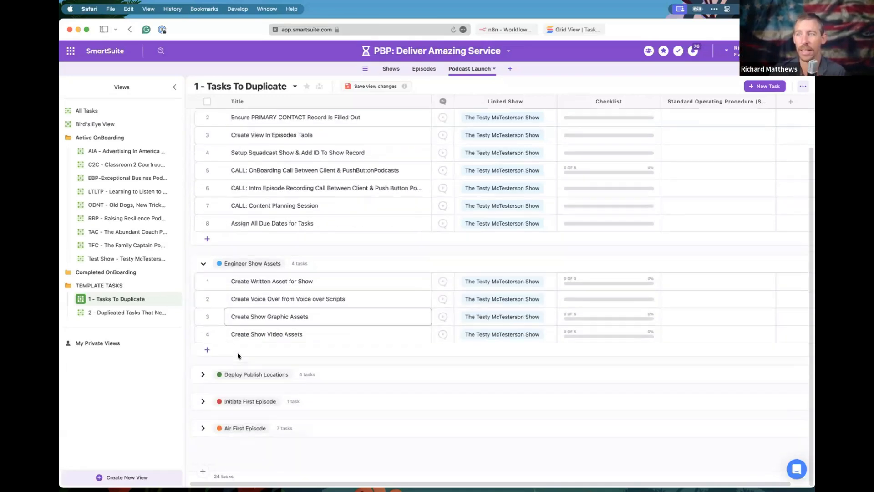
left_click(318, 322)
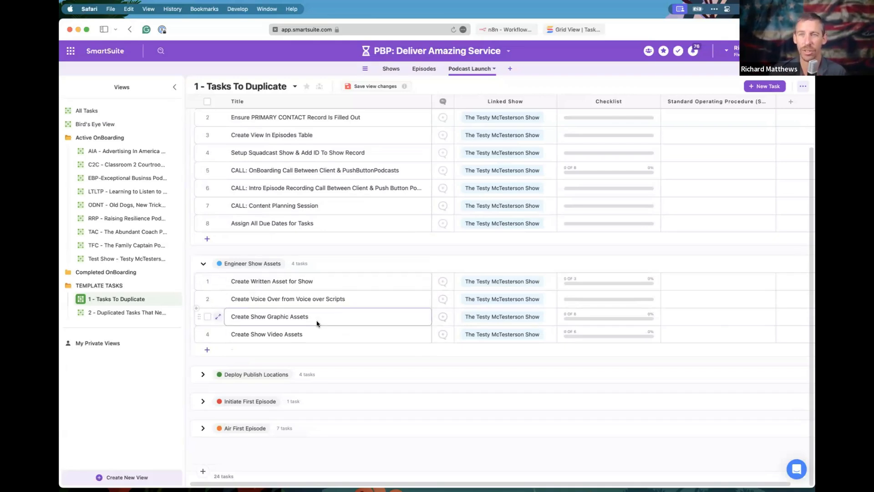
left_click(261, 335)
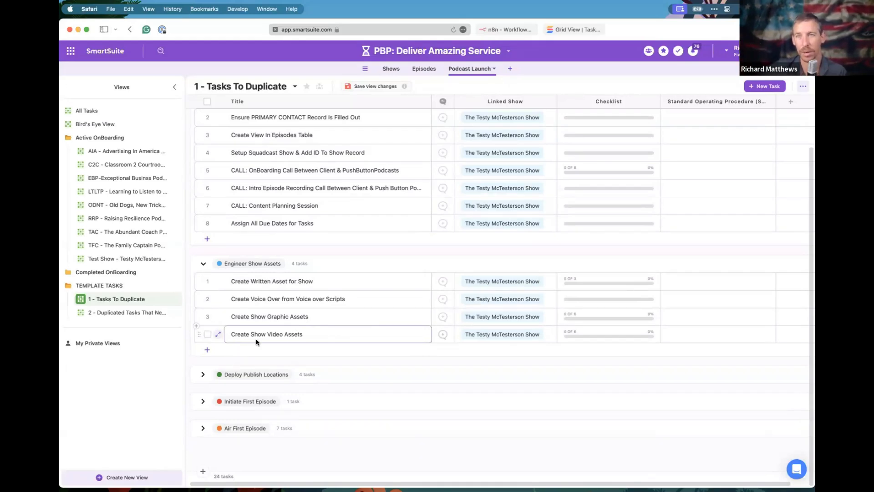
left_click(203, 374)
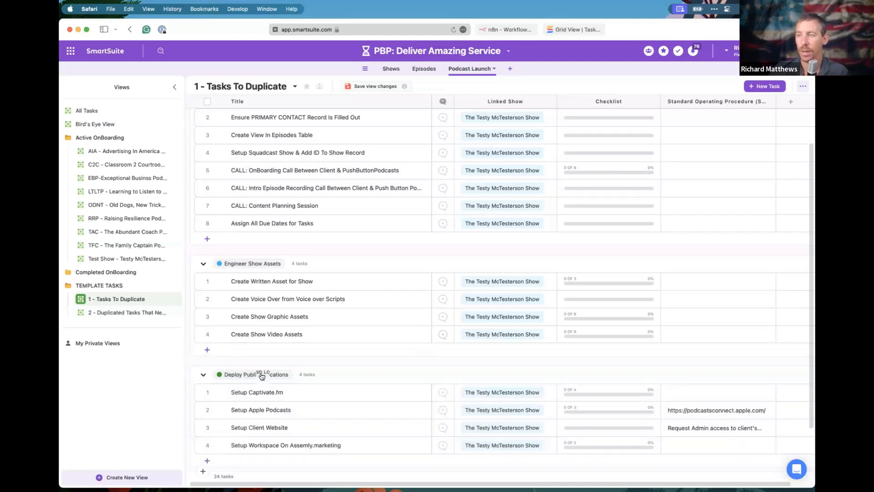
scroll(260, 372, "down", 3)
scroll(262, 292, "up", 5)
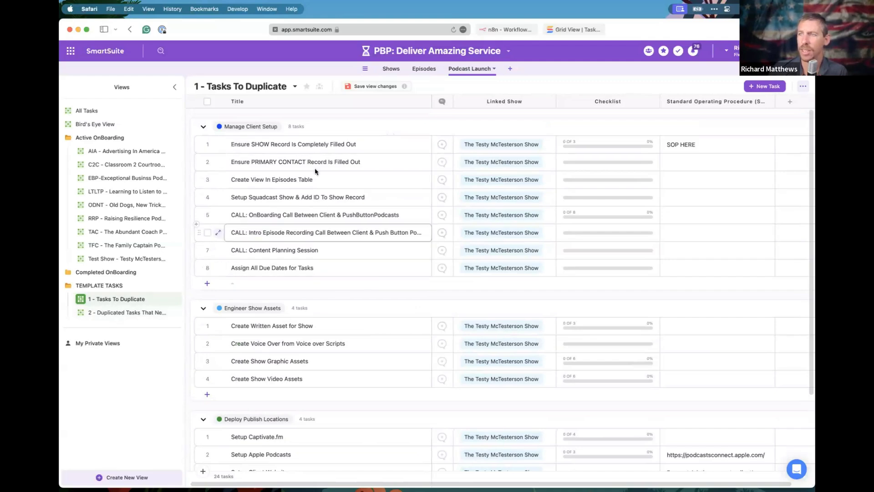
scroll(410, 306, "right", 1)
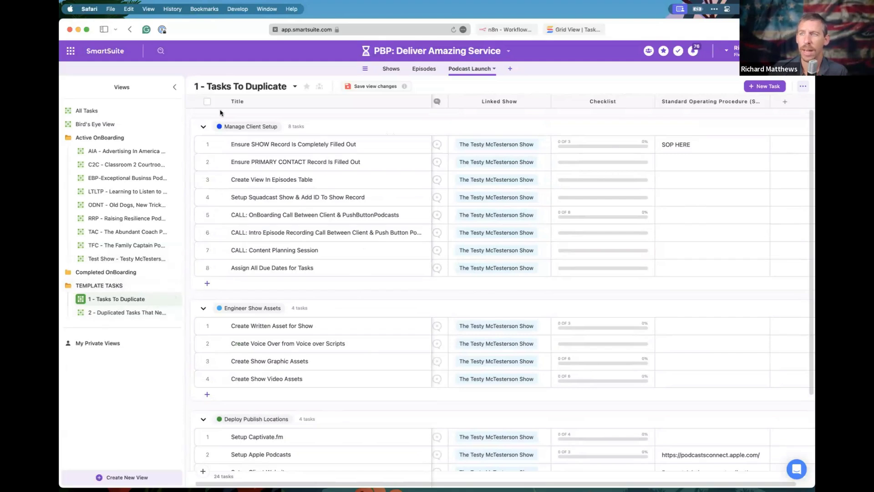
left_click(207, 101)
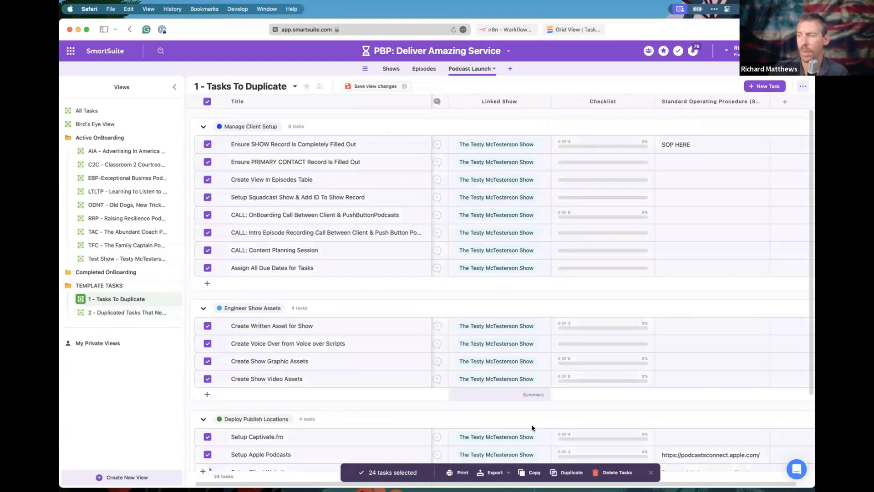
left_click(562, 474)
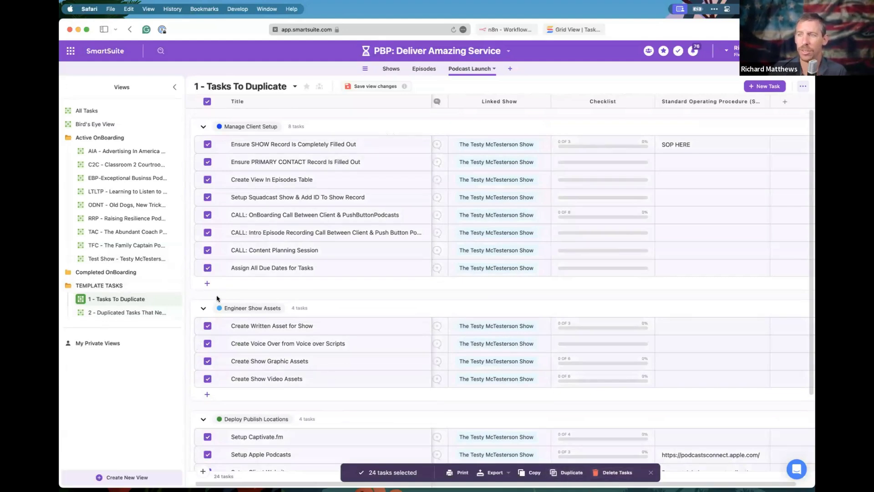
left_click(207, 103)
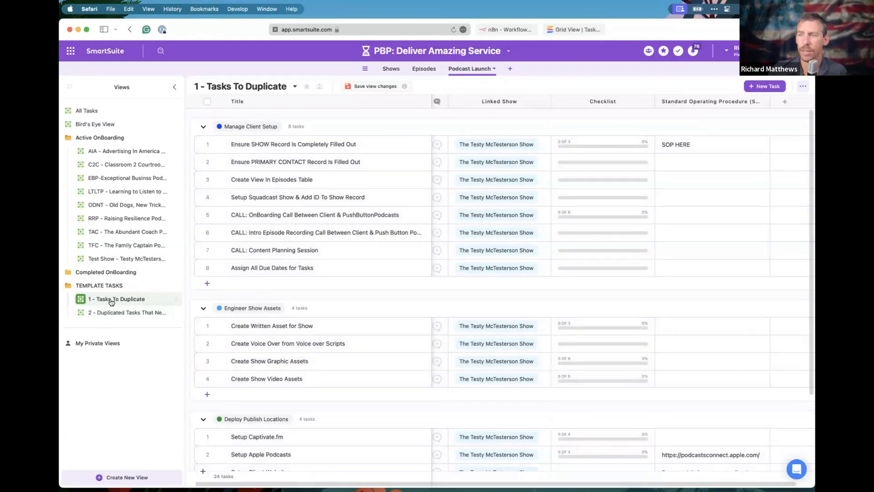
In view 2, search 'tes' and link the website admin credentials task to The Testy McTesterson Show.
left_click(127, 314)
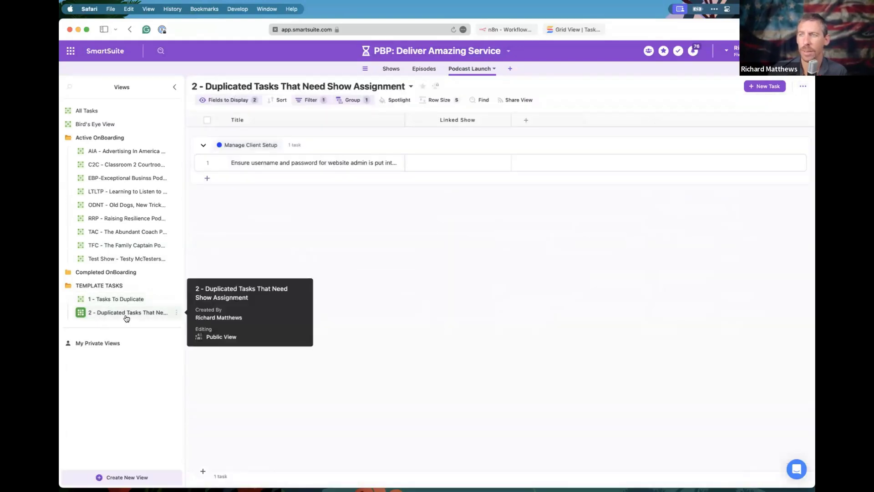
left_click(428, 169)
left_click(429, 169)
type("tes")
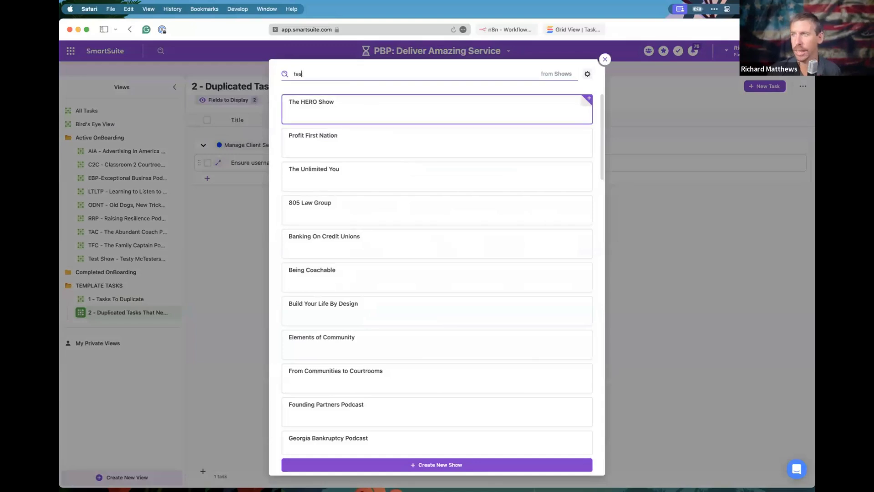
left_click(347, 215)
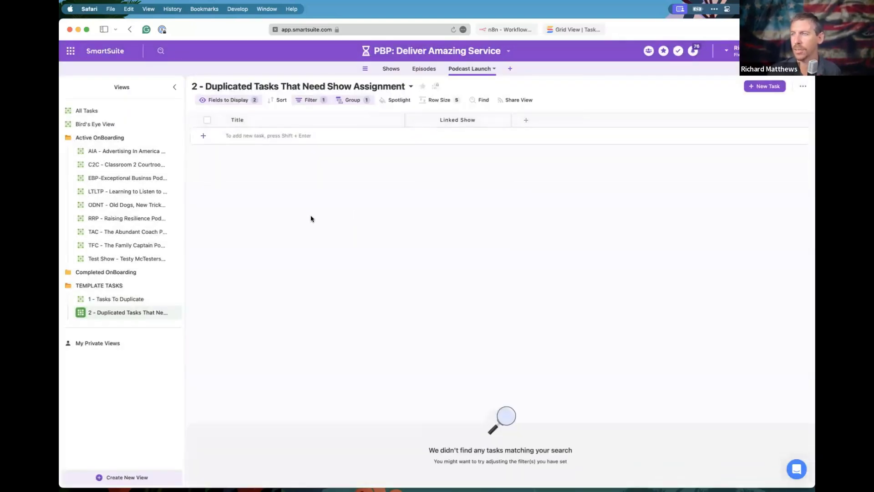
Compare both template views and check the empty Linked Show filter to confirm the task moved.
left_click(121, 302)
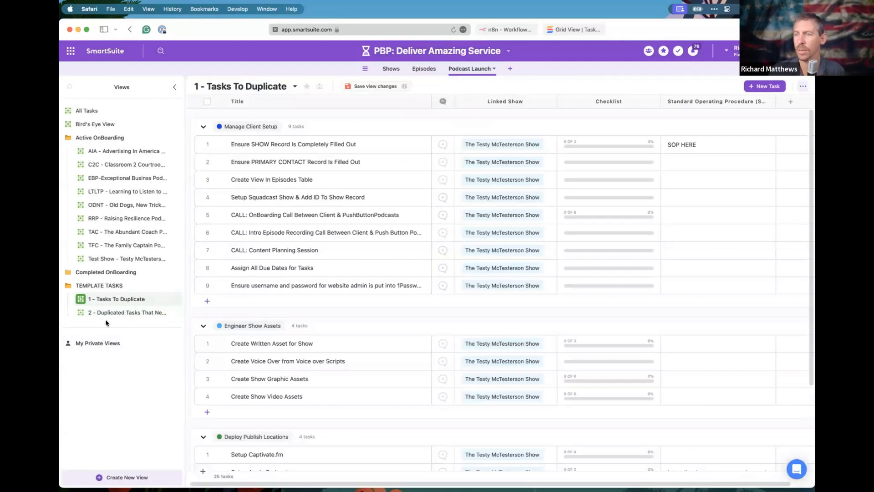
left_click(119, 312)
left_click(129, 298)
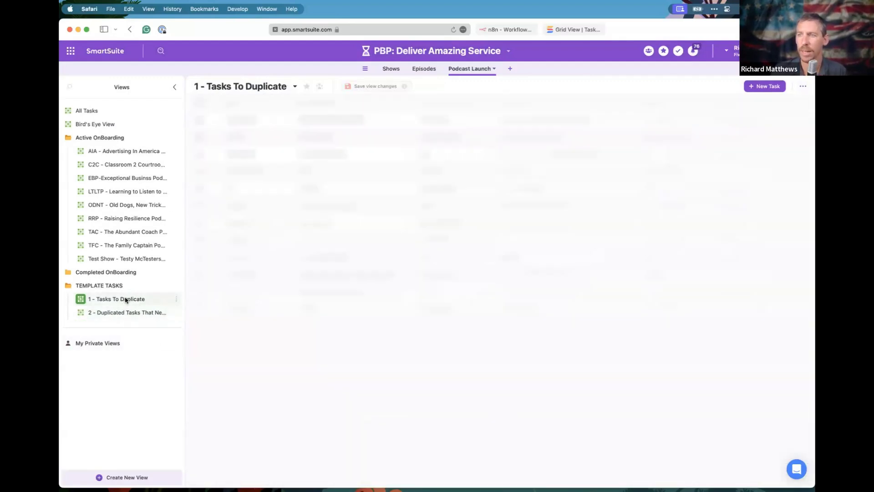
left_click(127, 311)
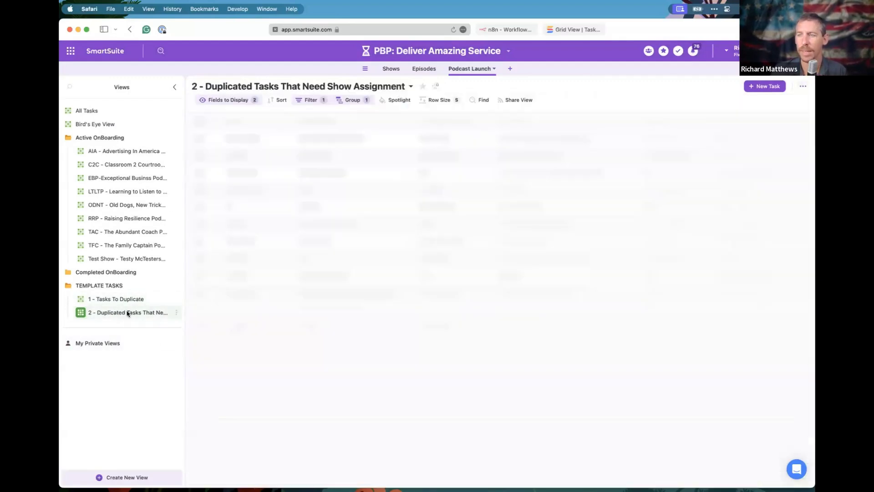
left_click(106, 300)
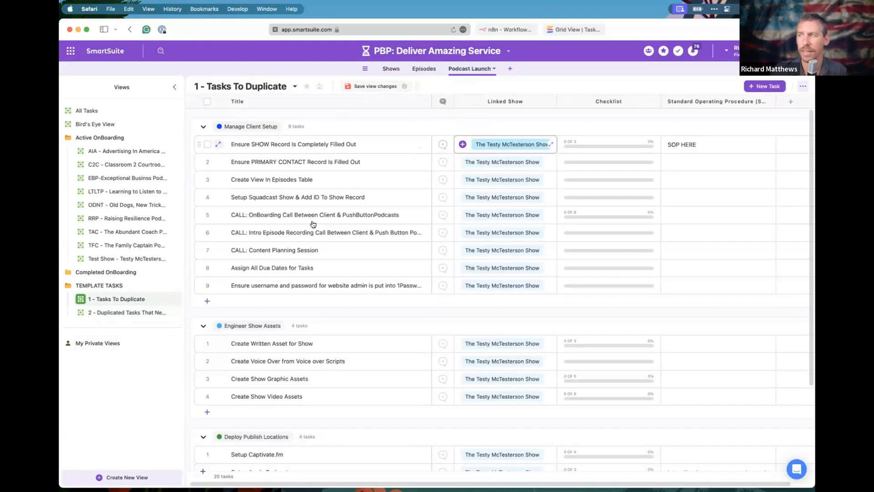
left_click(123, 313)
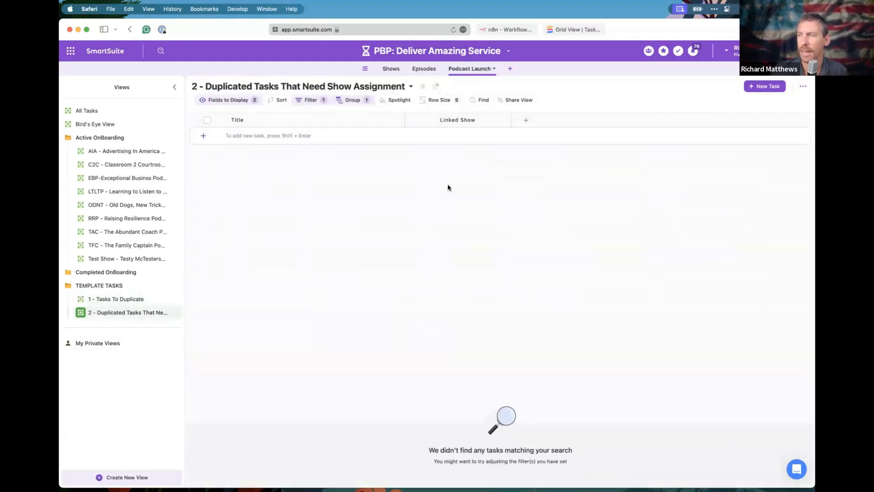
left_click(304, 101)
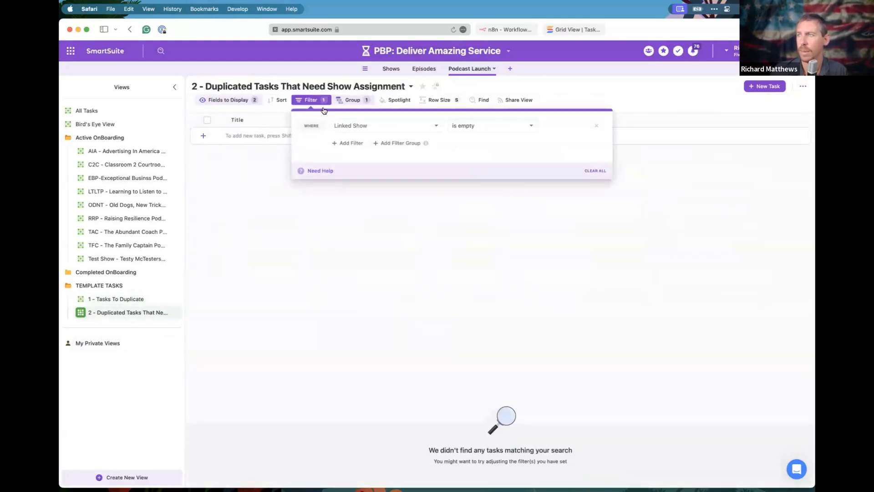
left_click(268, 183)
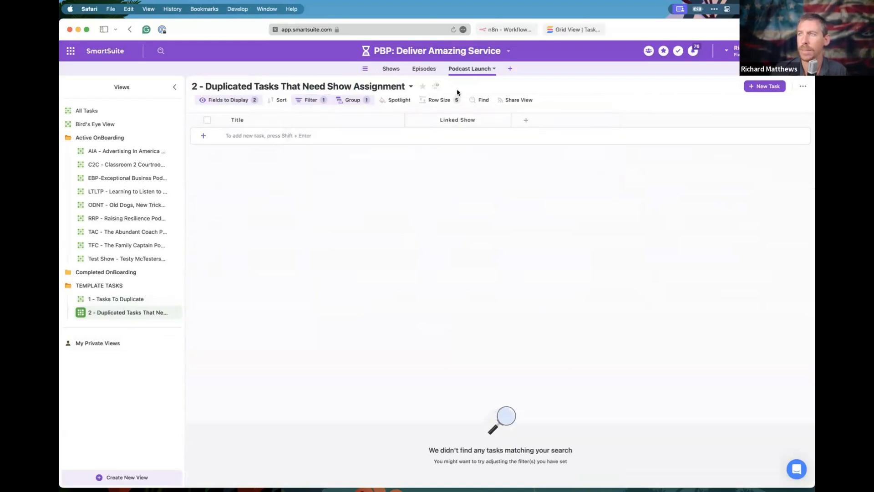
left_click(494, 51)
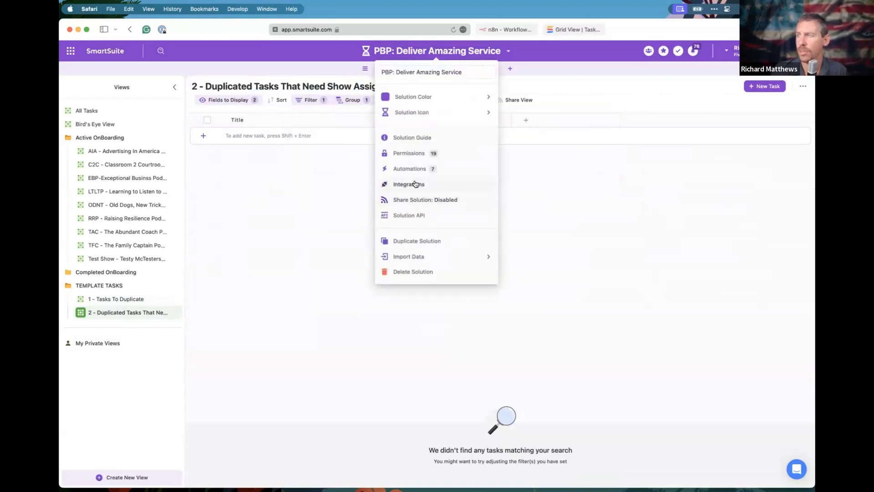
Inspect New Automation 1's trigger and Linked Show-clearing Update records action, then return to Tasks To Duplicate.
left_click(407, 170)
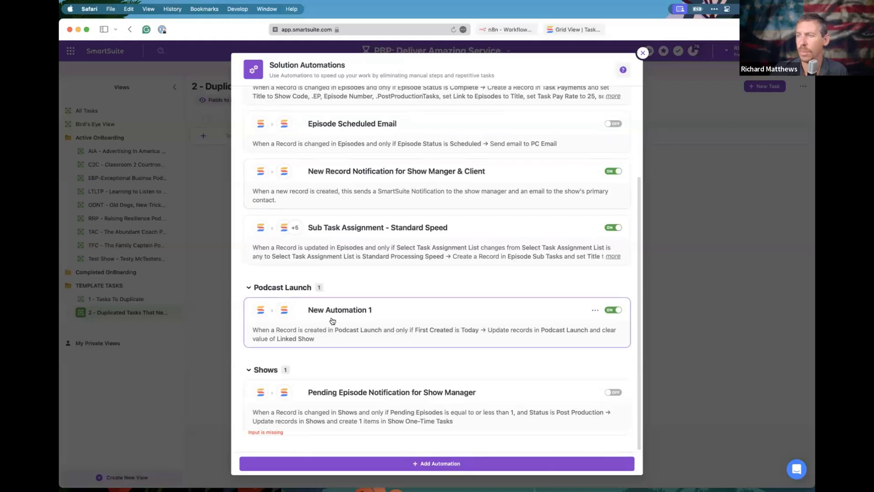
left_click(347, 324)
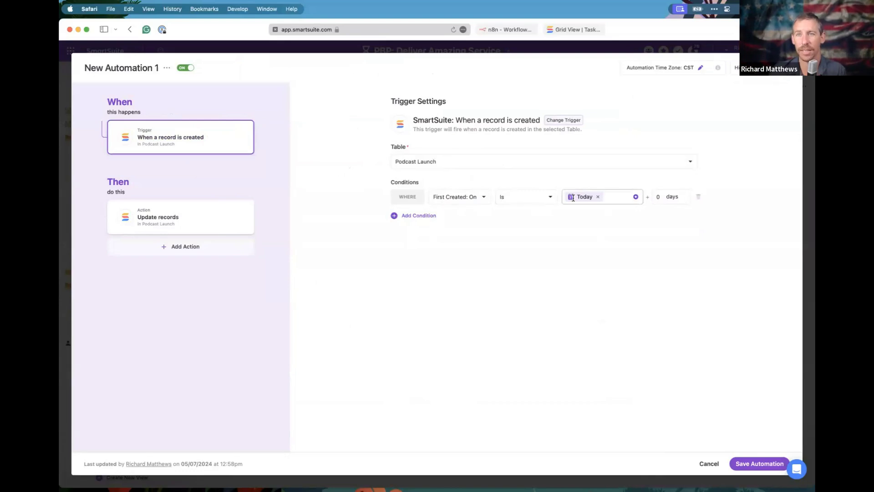
left_click(199, 222)
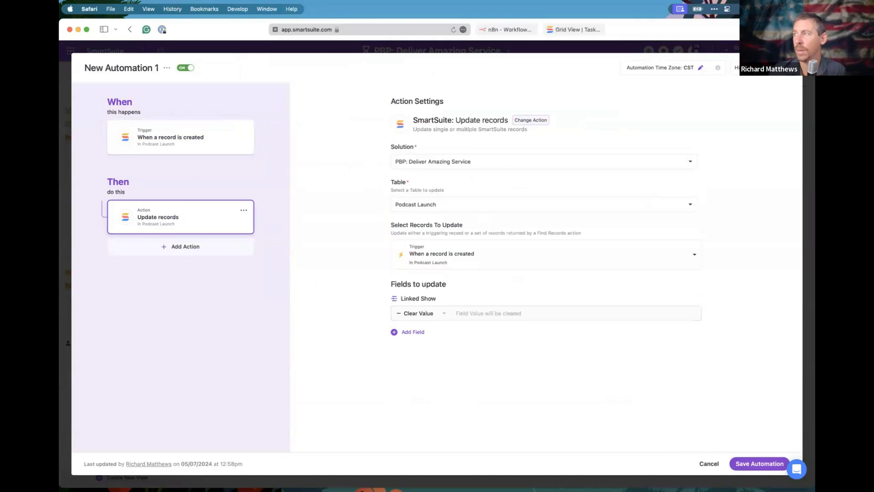
key("Escape")
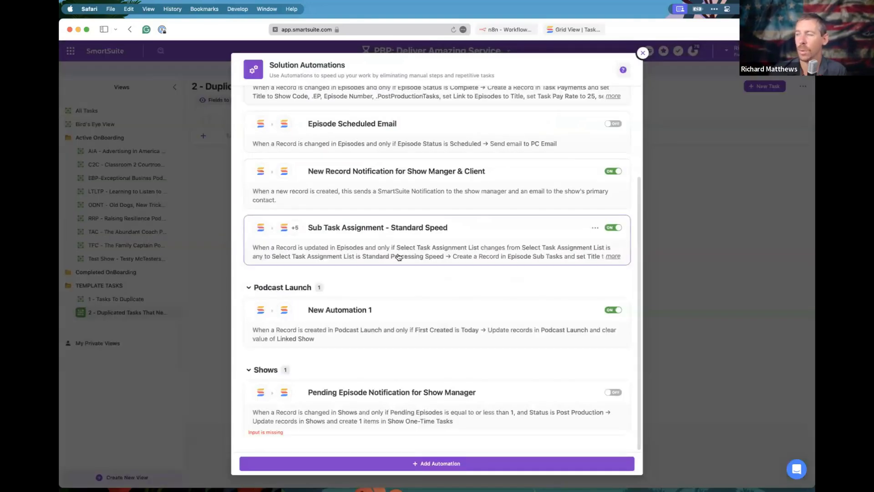
key("Escape")
left_click(136, 300)
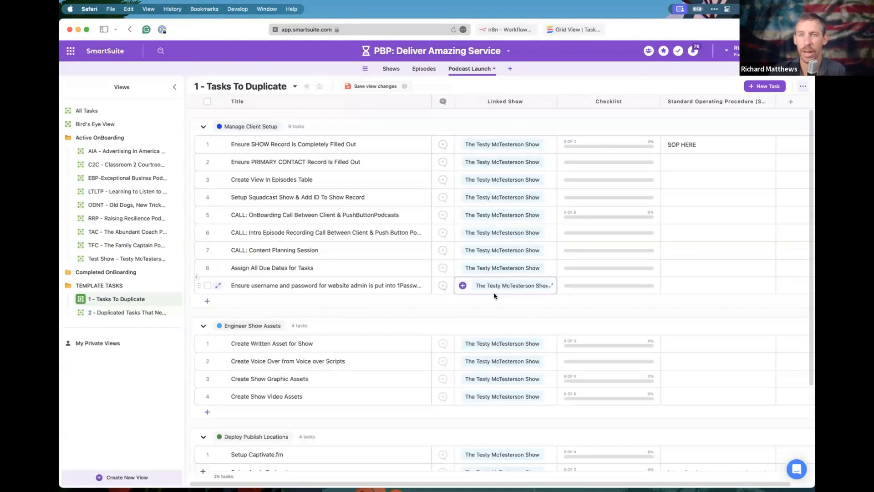
Confirm no tasks await show assignment, then select all 25 template tasks in Tasks To Duplicate.
left_click(140, 317)
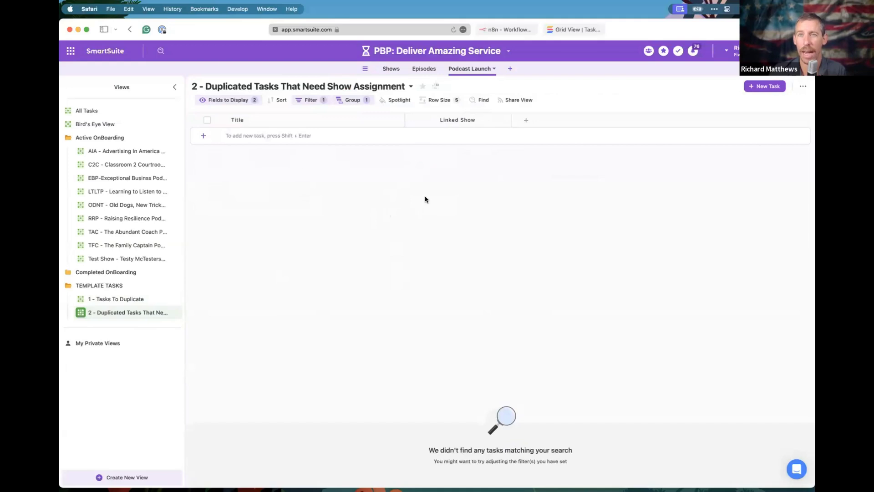
left_click(116, 299)
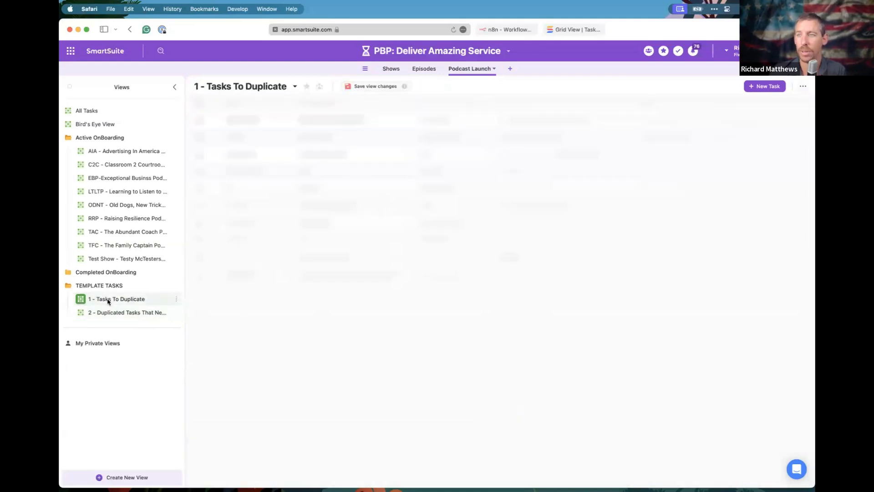
left_click(207, 102)
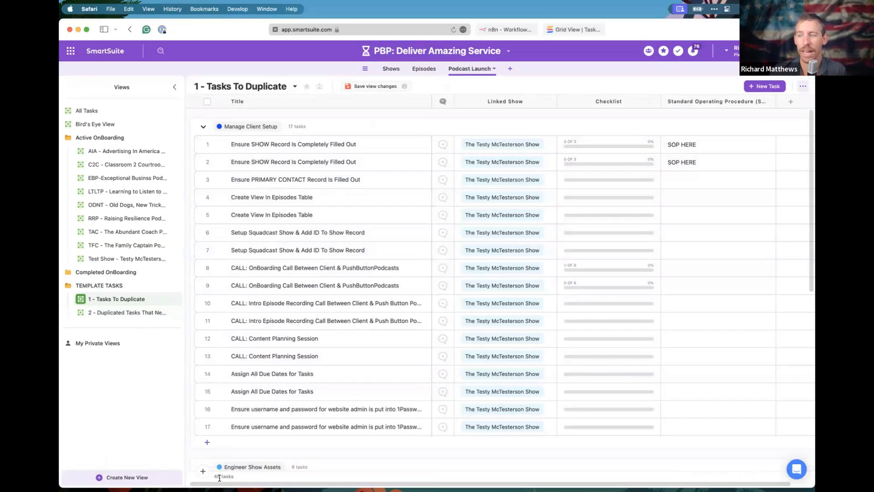
Compare both views as the 25 duplicates move into 2 - Duplicated Tasks That Need Show Assignment.
left_click(113, 313)
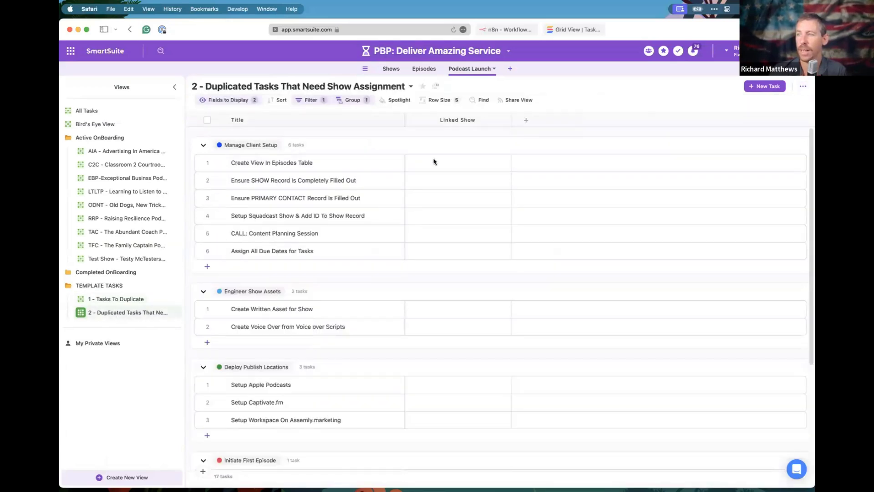
scroll(451, 278, "down", 5)
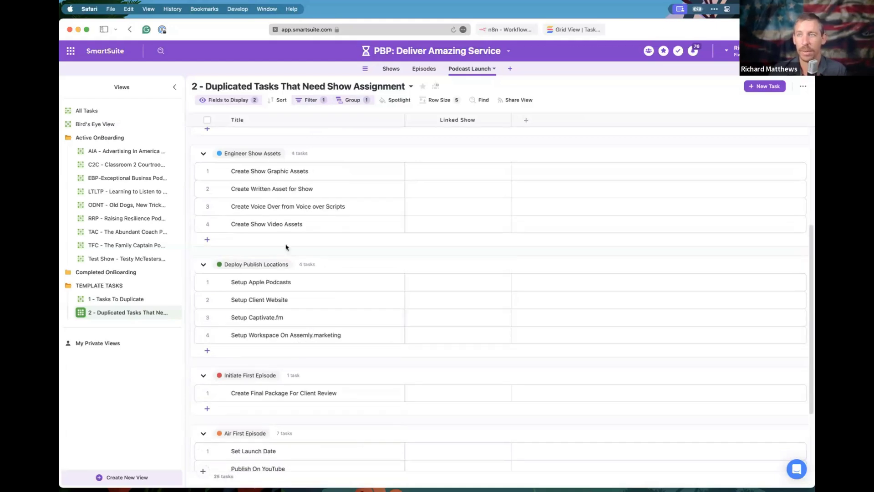
left_click(108, 302)
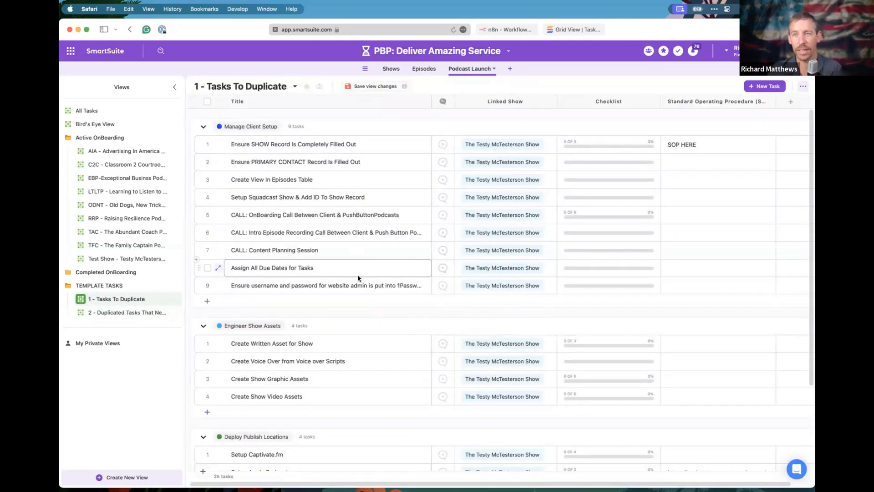
scroll(356, 278, "down", 5)
scroll(358, 278, "up", 4)
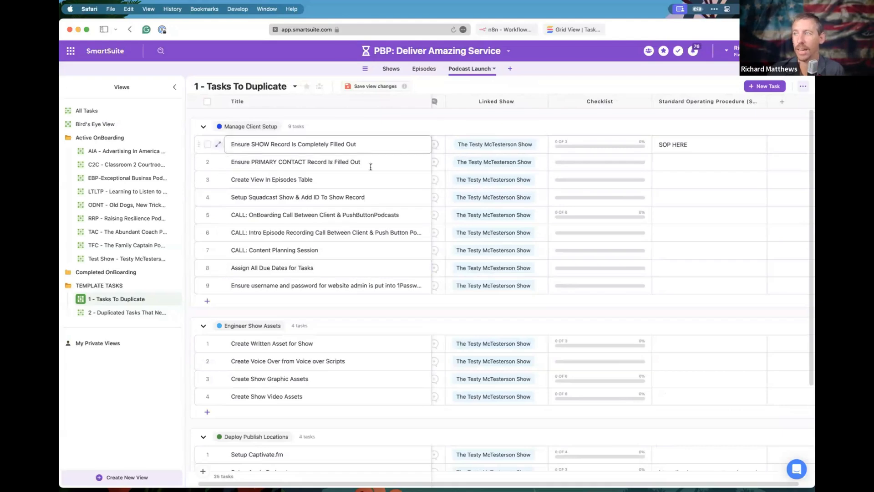
scroll(445, 263, "down", 1)
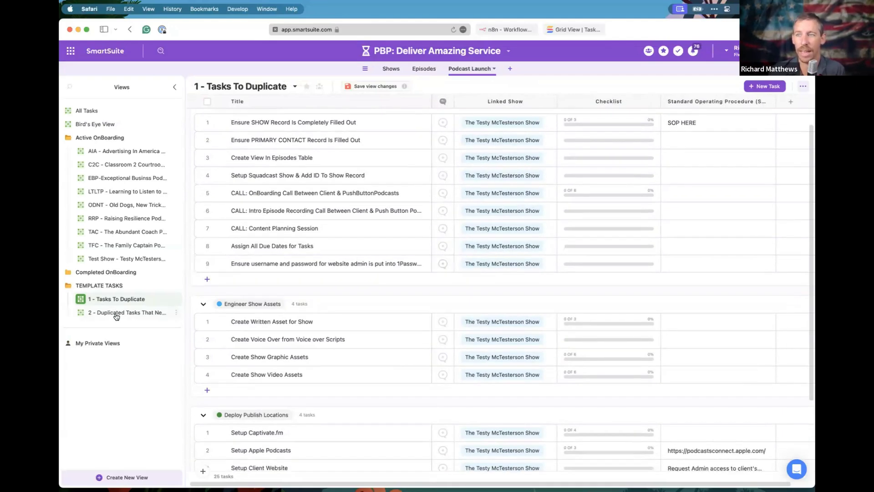
left_click(116, 314)
scroll(357, 287, "down", 7)
scroll(359, 287, "up", 7)
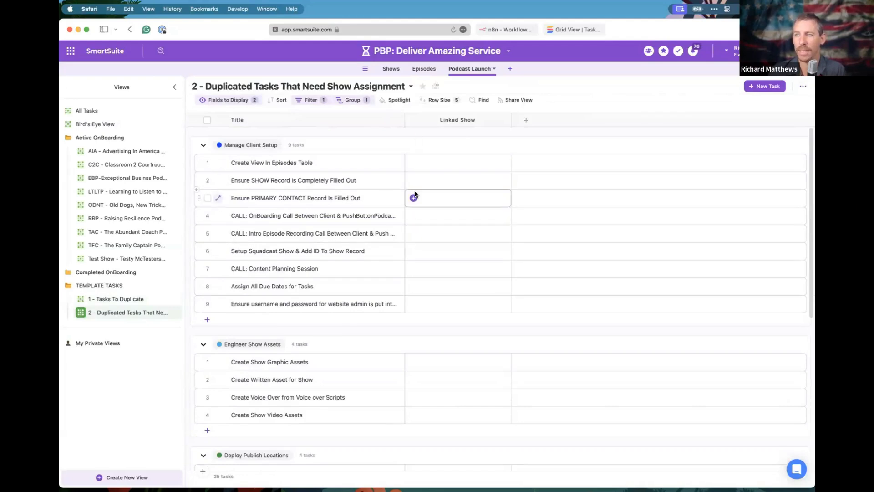
Filter the Test Show view's Linked Show to only Testy McTesterson Copy, then return to Duplicated Tasks.
left_click(115, 260)
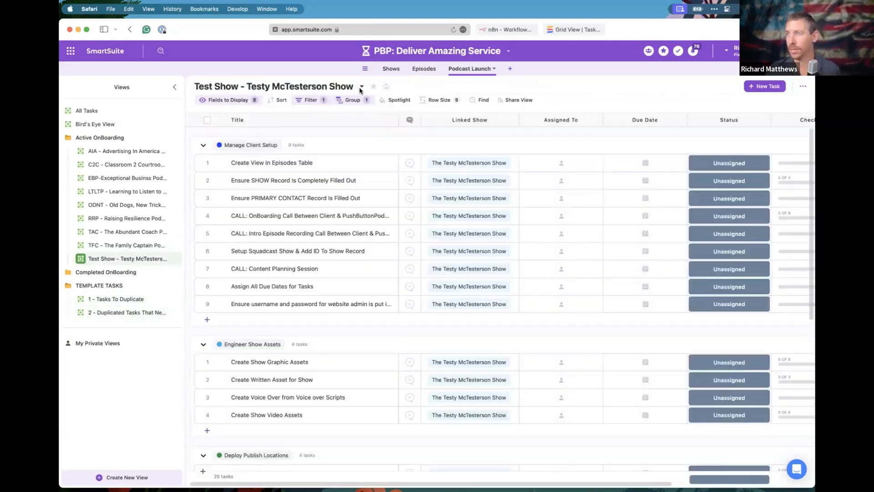
left_click(310, 100)
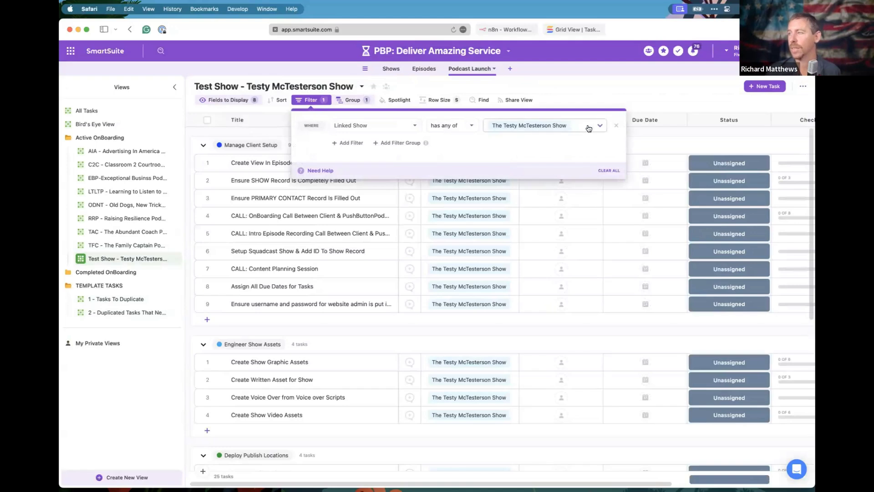
left_click(589, 127)
scroll(532, 218, "up", 1)
left_click(513, 213)
scroll(500, 225, "down", 1)
left_click(492, 233)
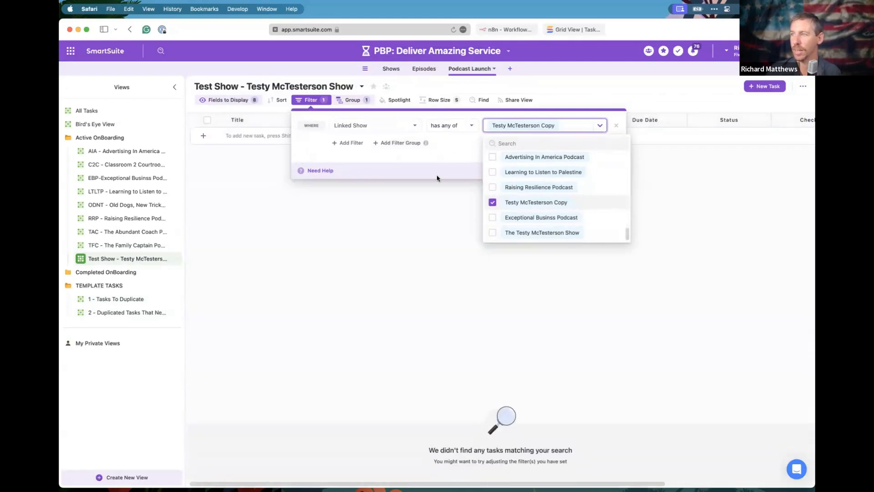
left_click(440, 197)
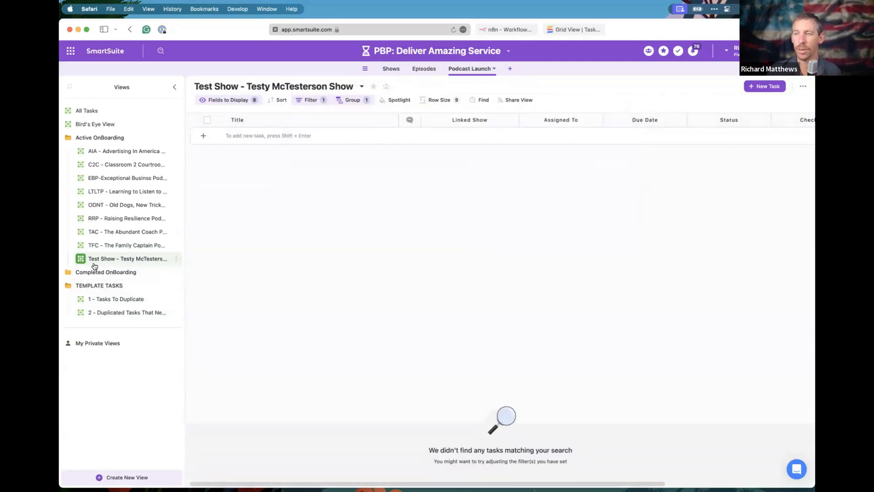
left_click(110, 313)
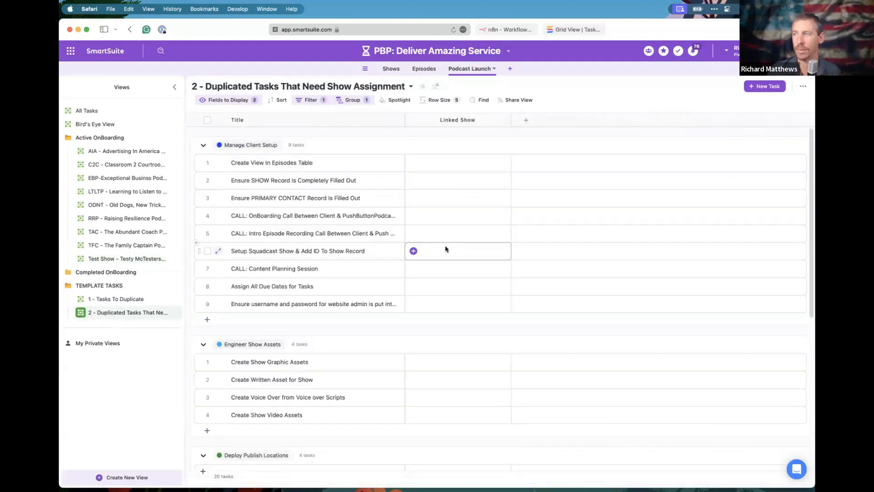
Set Linked Show to Testy McTesterson Copy on all 25 tasks, then check them in Test Show.
left_click(207, 119)
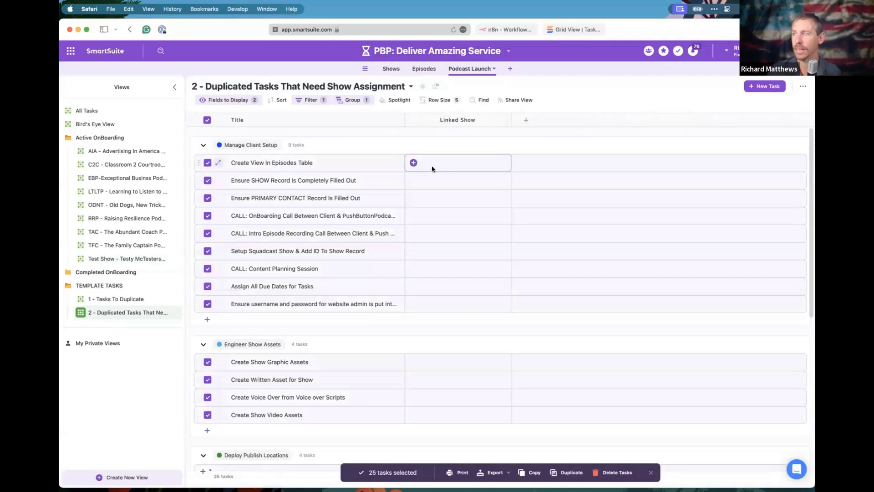
left_click(413, 163)
type("test")
left_click(472, 257)
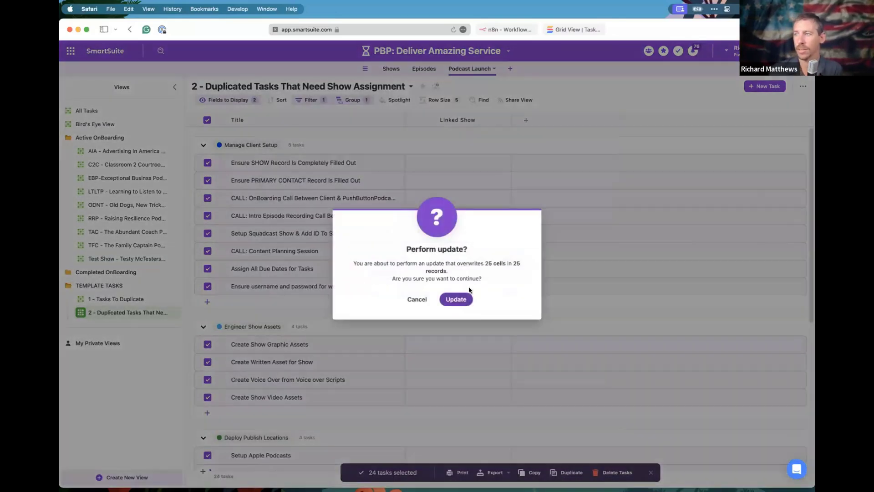
left_click(461, 299)
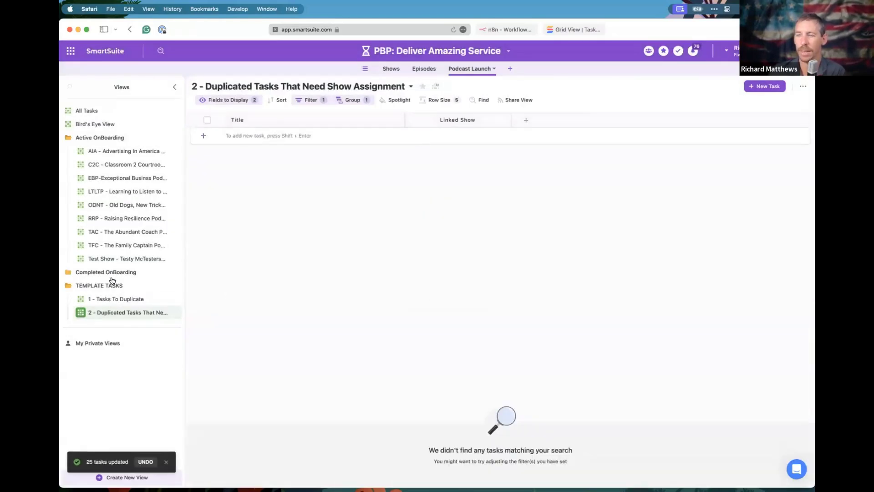
left_click(99, 260)
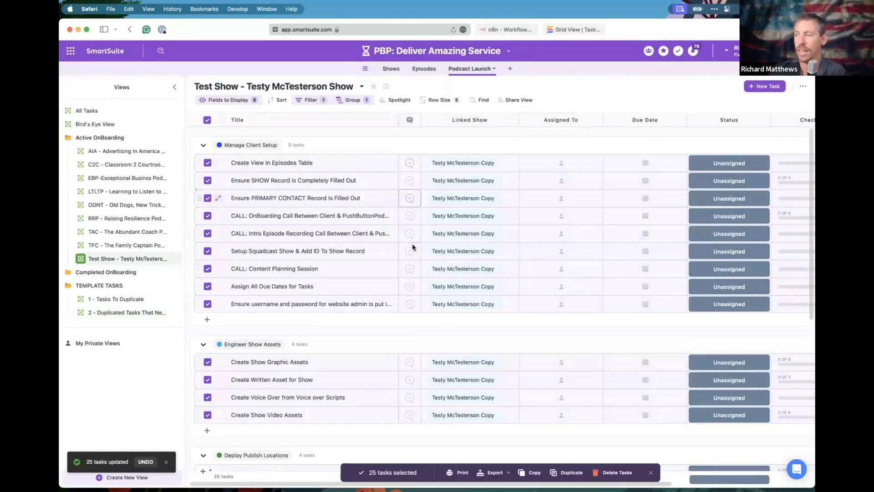
left_click(205, 122)
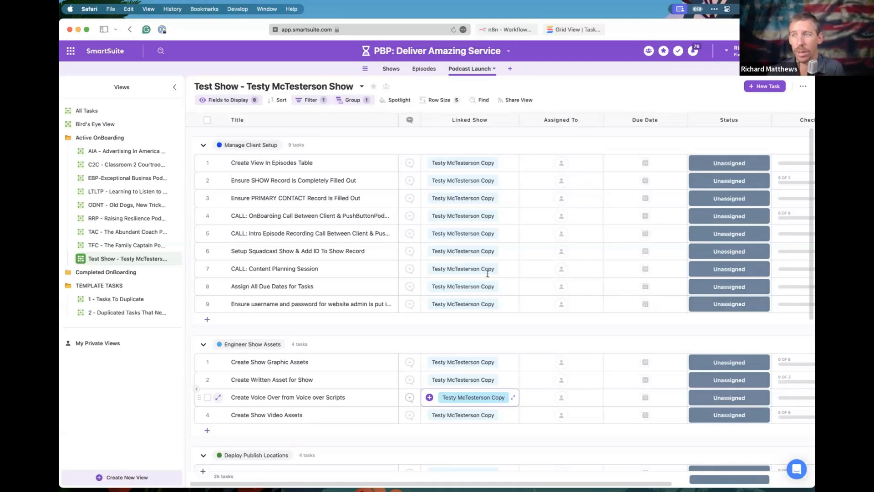
Expand the Completed OnBoarding view group and open the 'PBP: Deliver Amazing Service' settings menu.
left_click(118, 274)
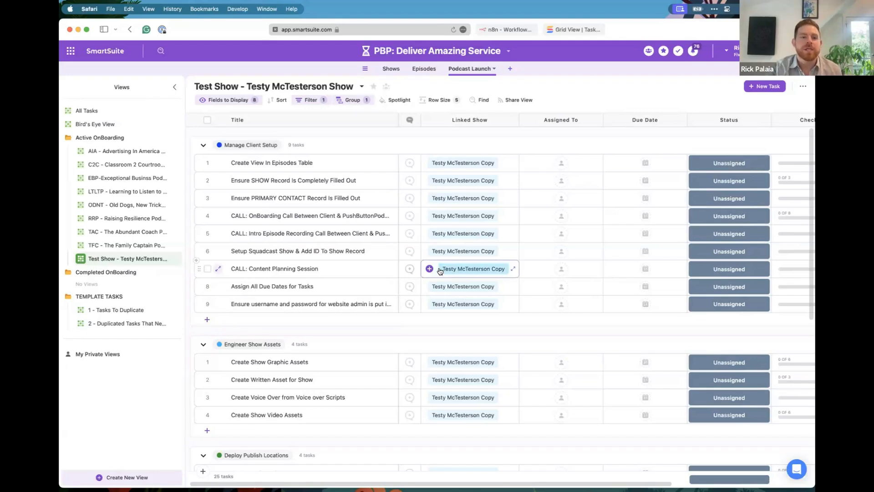
left_click(439, 56)
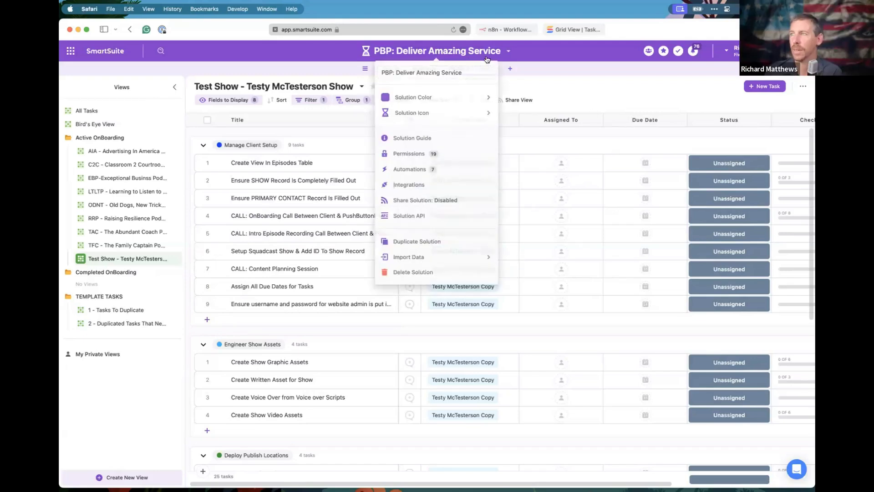
Open New Automation 1 from the solution's Automations list, under Podcast Launch.
left_click(405, 169)
scroll(318, 351, "down", 3)
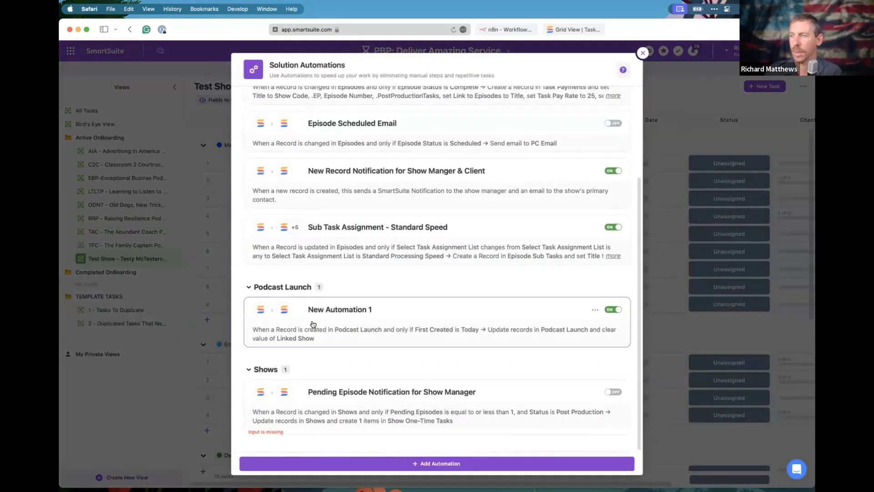
left_click(340, 330)
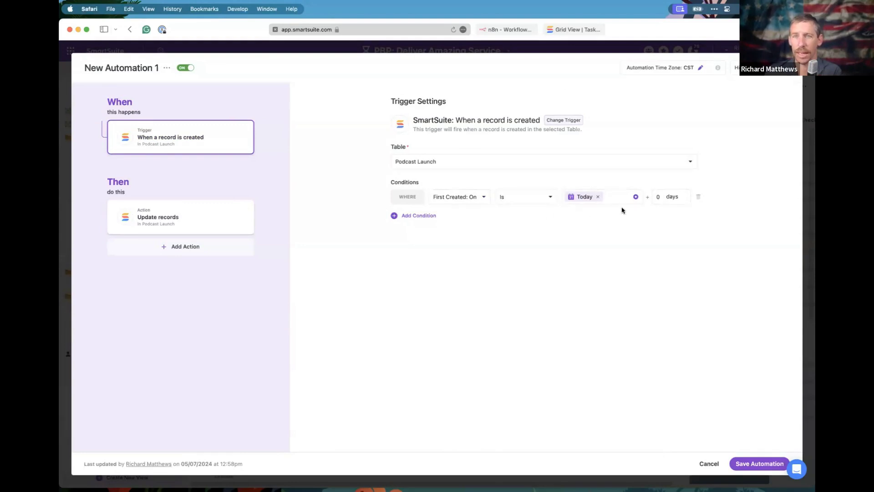
Check that the Update records action clears Linked Show, then close the automation editor.
left_click(212, 222)
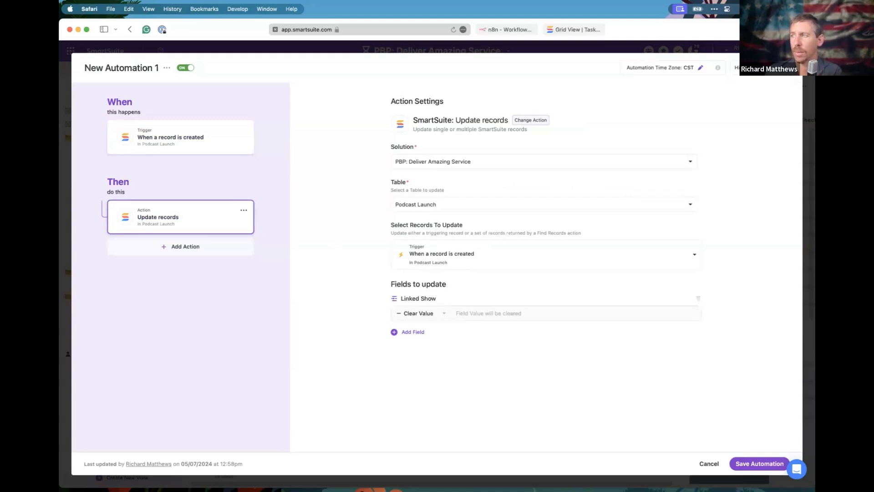
left_click(759, 463)
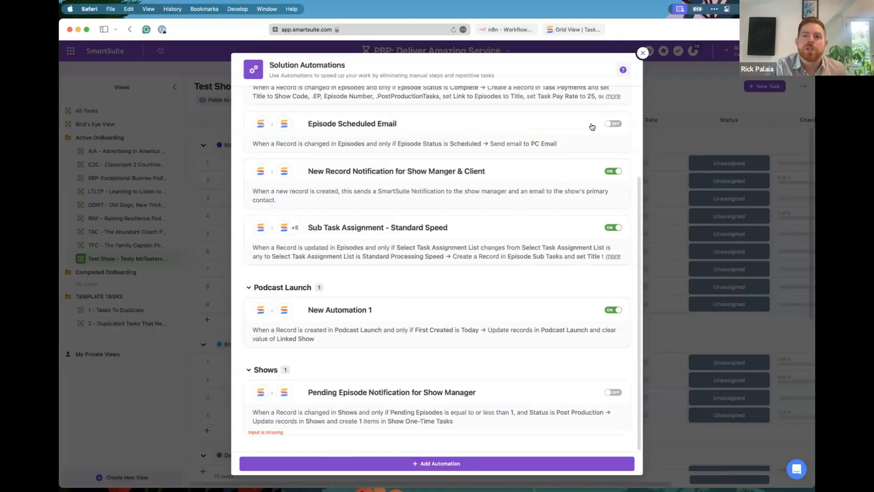
Close Solution Automations and go to the Episodes table's Publishing This Week view.
left_click(643, 53)
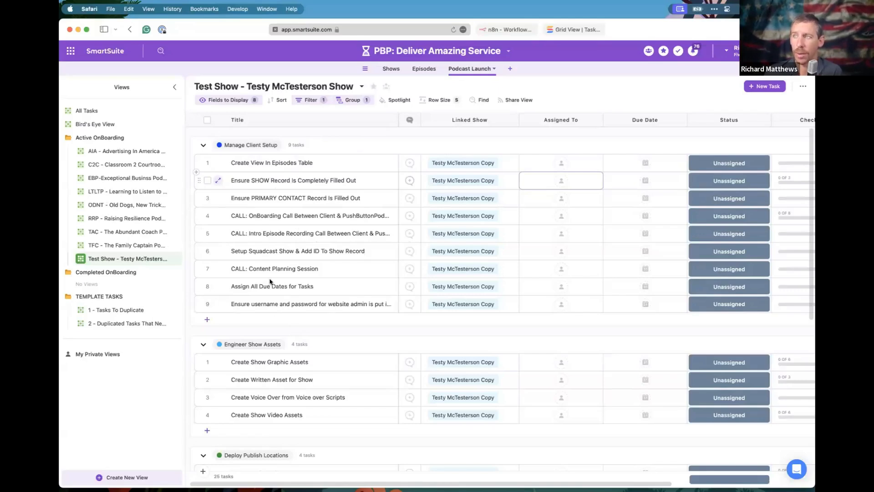
left_click(424, 68)
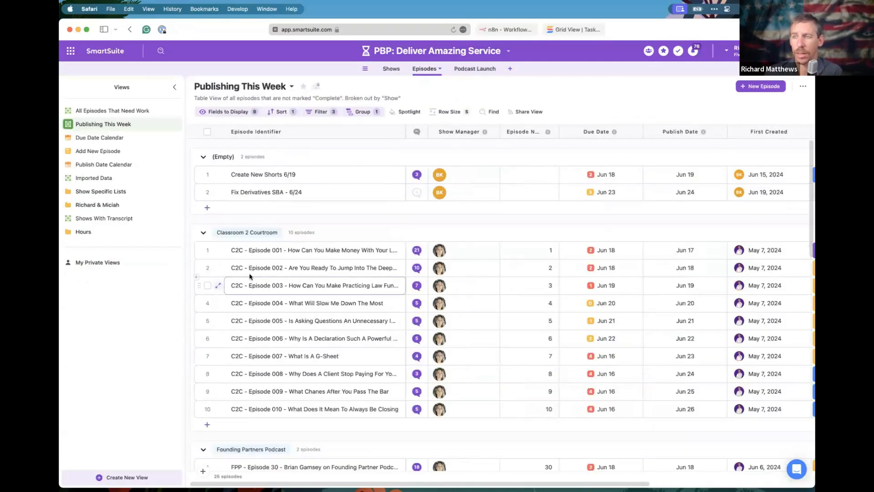
Inspect C2C Episode 001's Episode Subtasks under Episode Tasks & Data, then close it and open the solution menu.
left_click(218, 250)
scroll(374, 302, "down", 5)
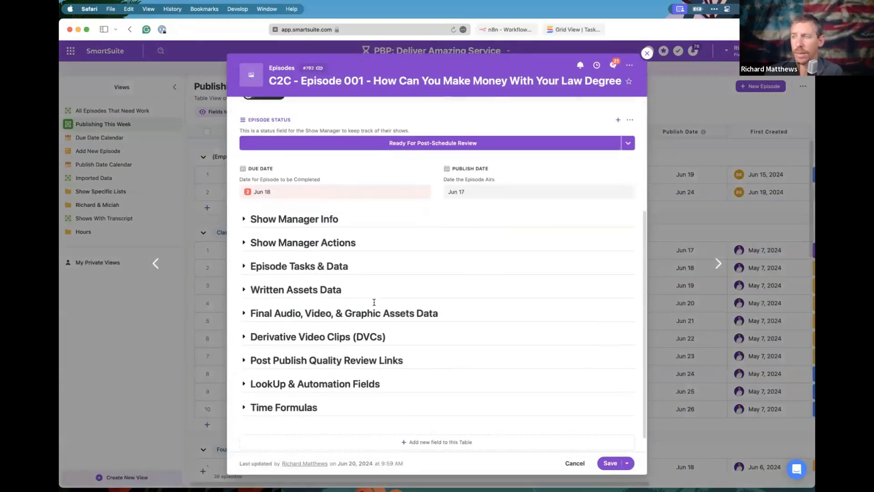
left_click(245, 253)
scroll(297, 322, "down", 10)
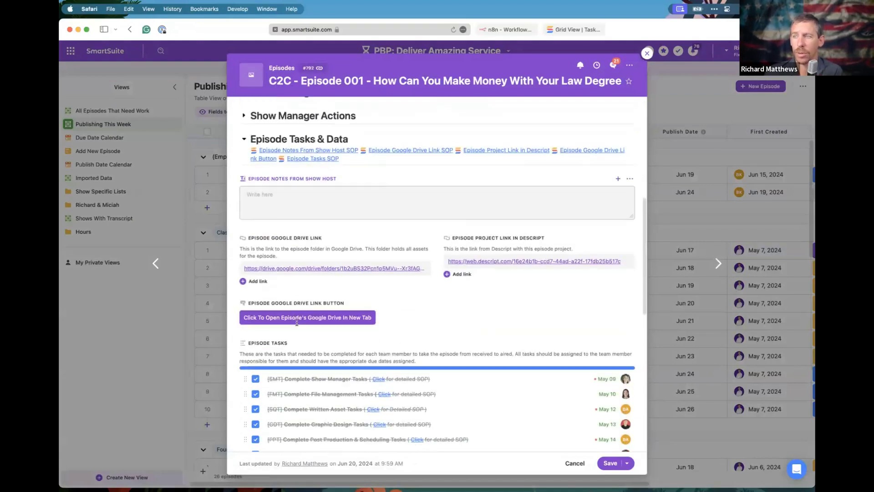
scroll(328, 255, "up", 1)
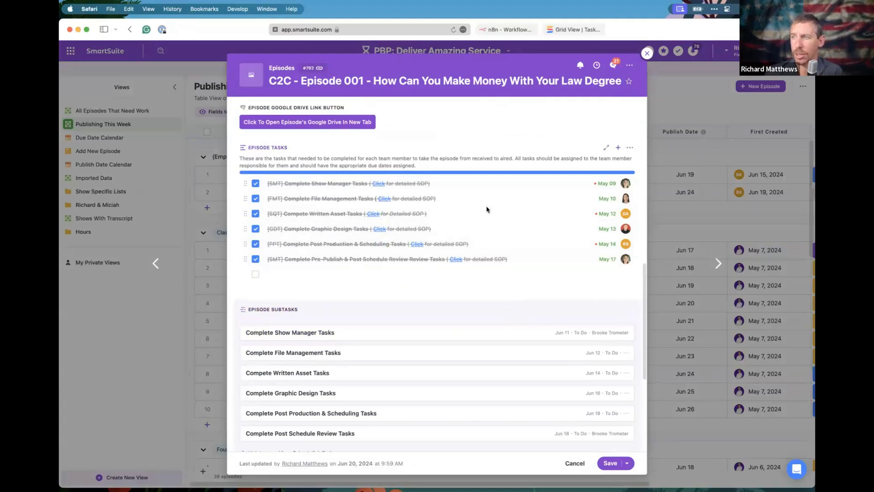
scroll(362, 336, "down", 4)
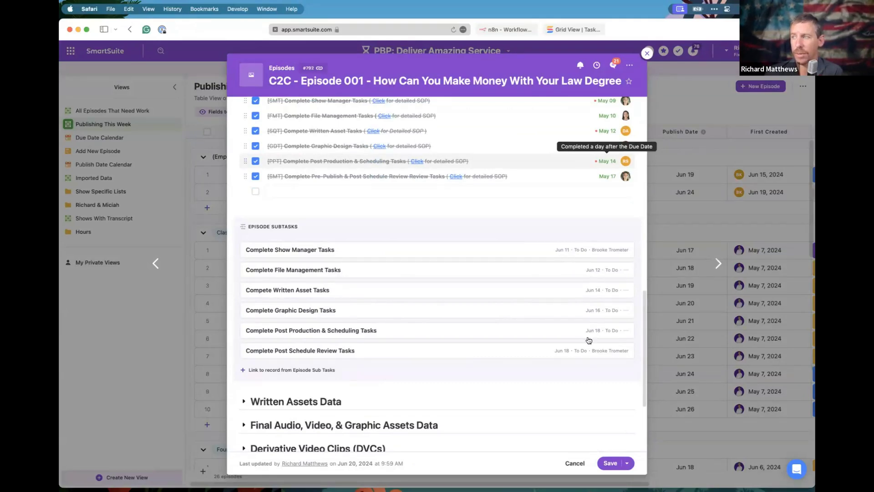
left_click(647, 53)
left_click(505, 51)
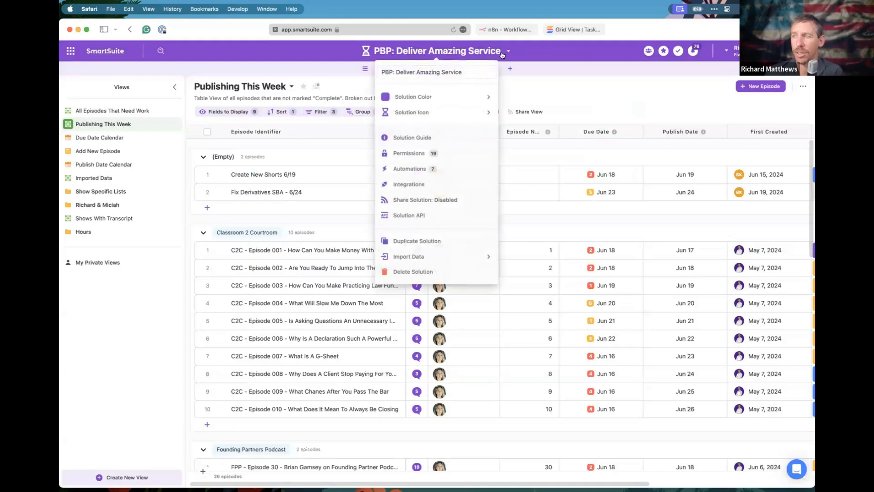
In Sub Task Assignment - Standard Speed, change the first action's Due Date offset to -7 days.
left_click(410, 169)
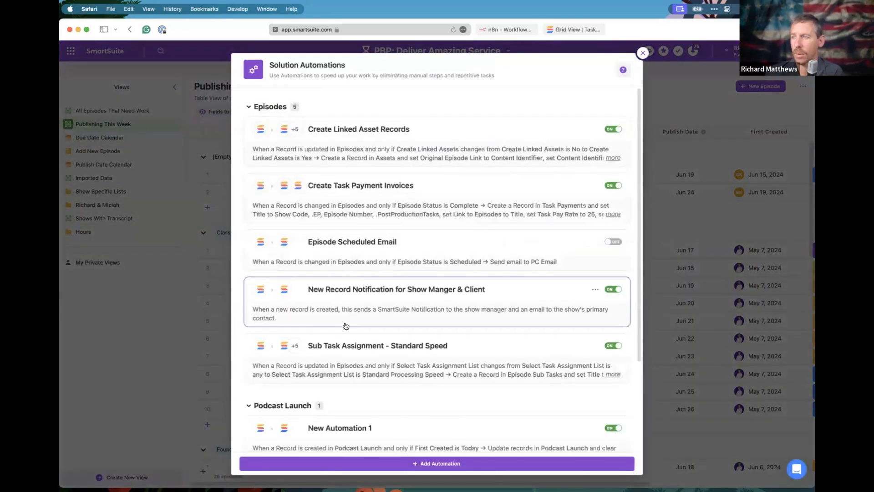
scroll(365, 310, "down", 3)
left_click(325, 286)
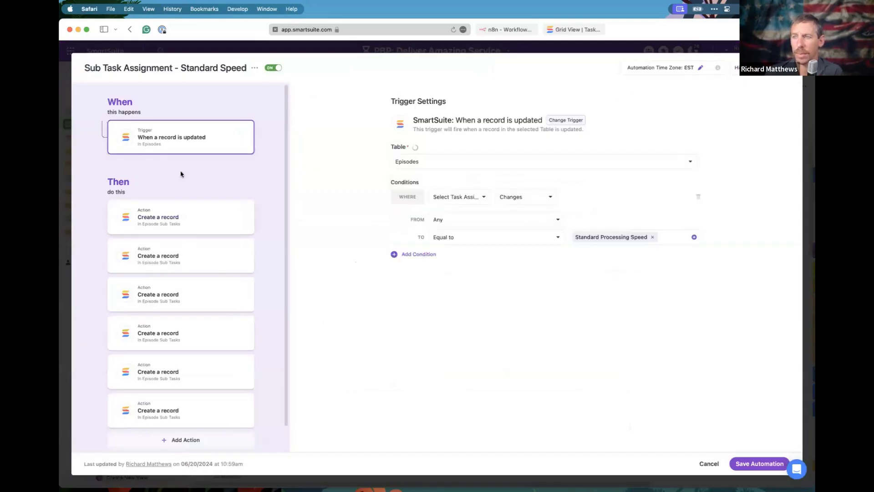
left_click(202, 223)
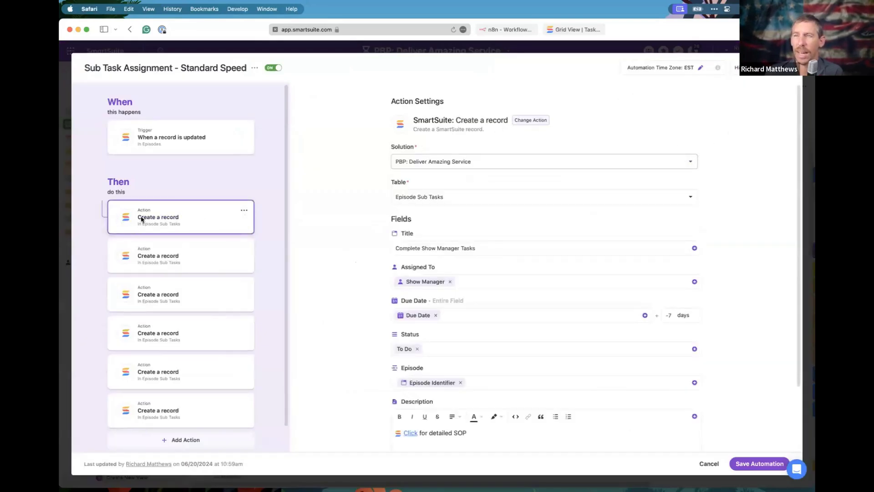
scroll(401, 302, "down", 3)
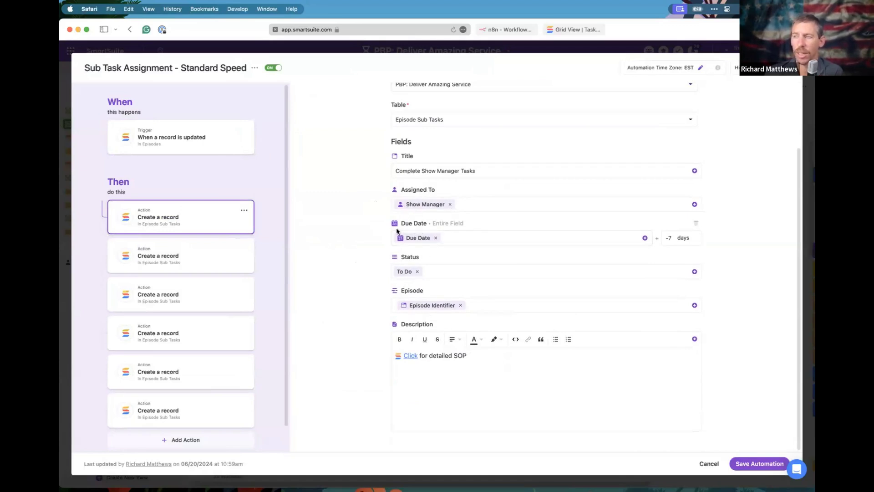
left_click(666, 236)
type("-")
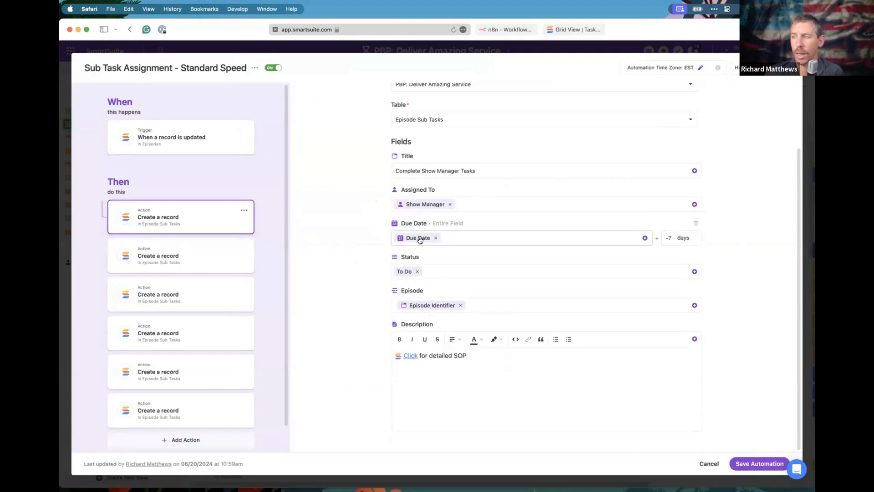
left_click(668, 237)
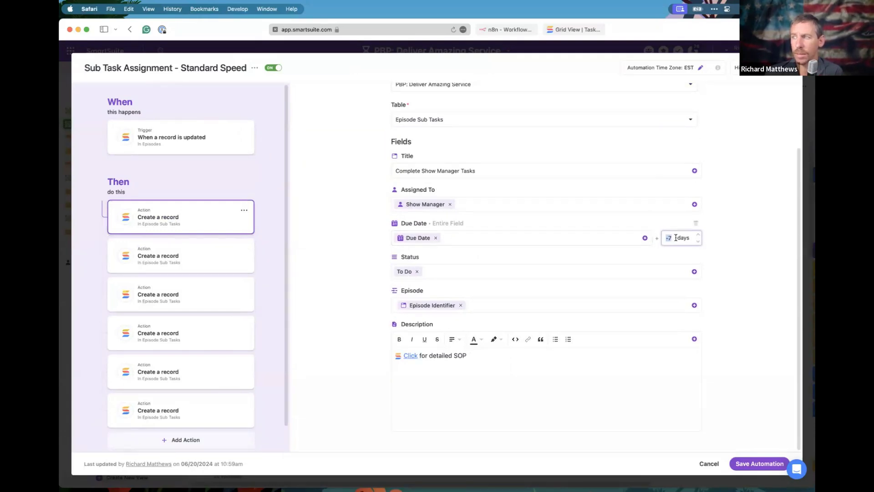
Review the remaining sub-task actions, including Graphic Designer and Post Production & Scheduling, then close the editor.
scroll(488, 240, "up", 1)
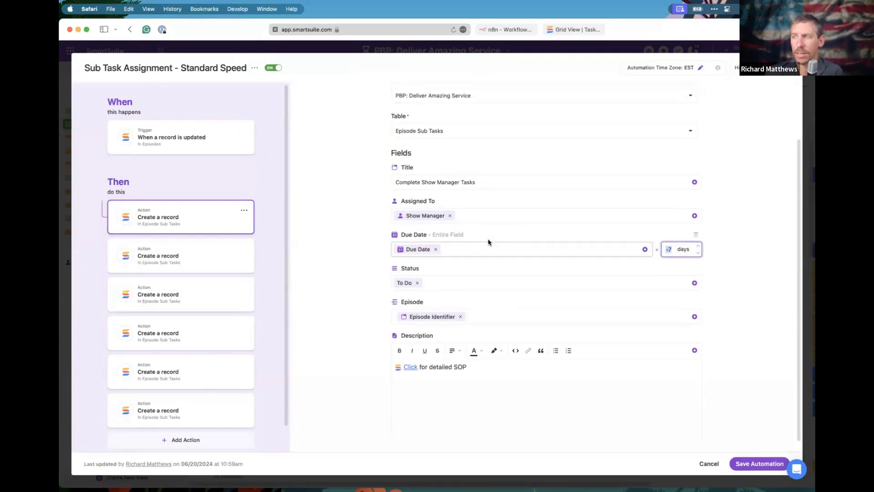
left_click(140, 267)
scroll(473, 306, "down", 3)
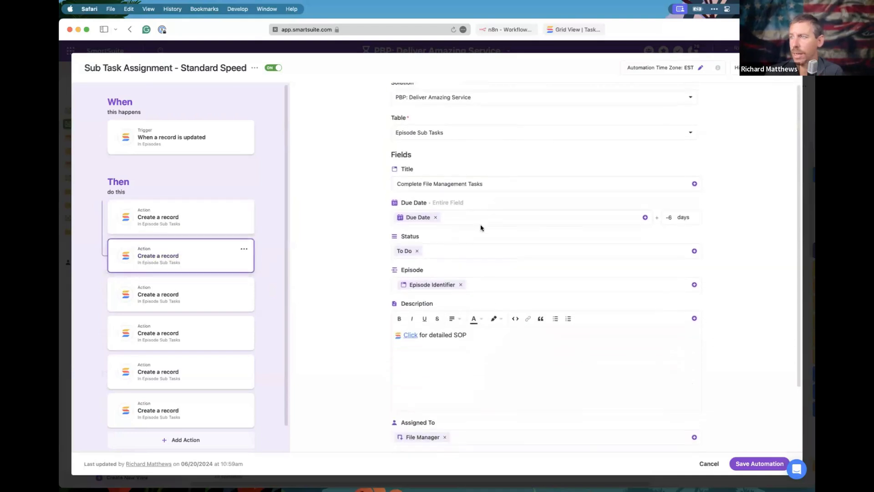
left_click(142, 307)
scroll(540, 287, "down", 1)
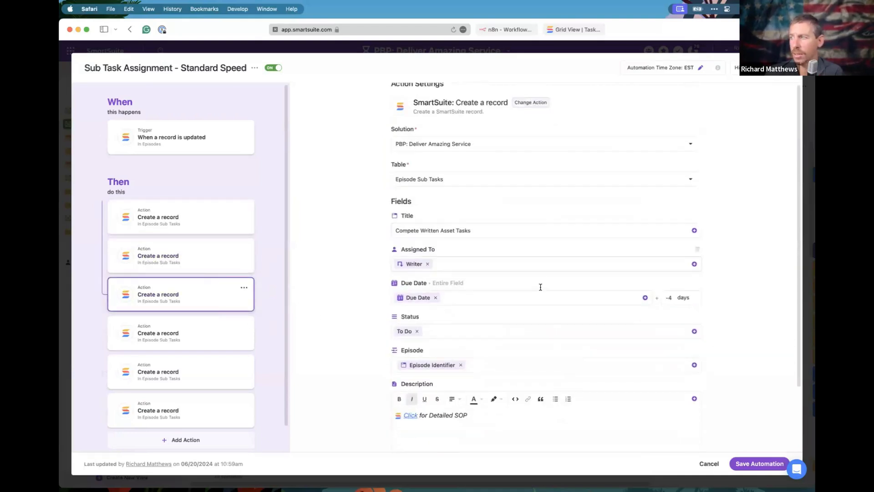
left_click(187, 332)
left_click(146, 383)
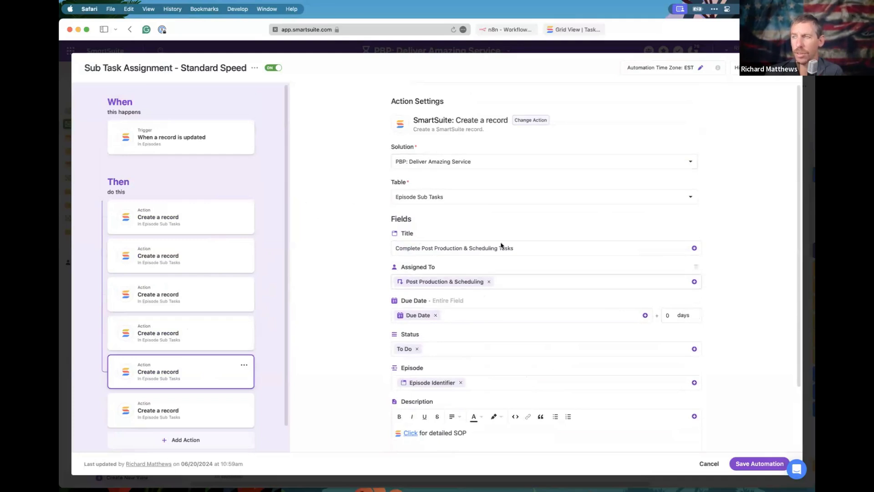
left_click(709, 464)
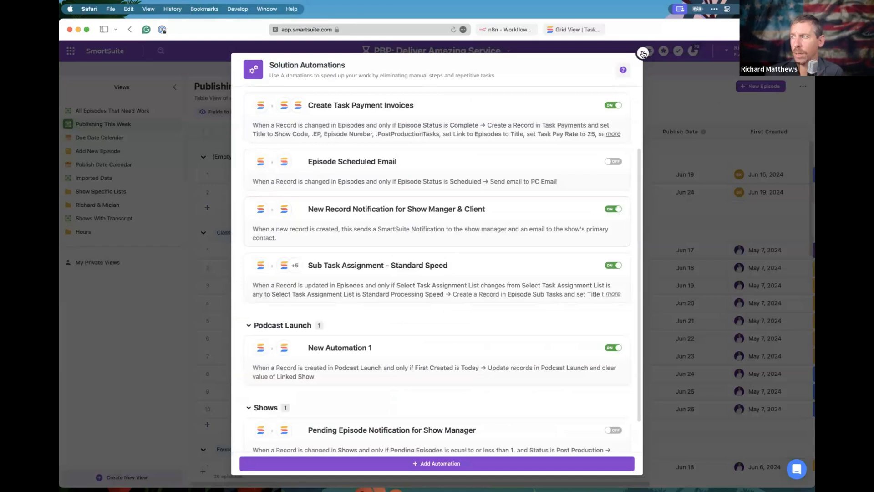
Check Episode 001's auto-created Episode Subtasks, due Jun 11 through Jun 18, then close the record.
key("Escape")
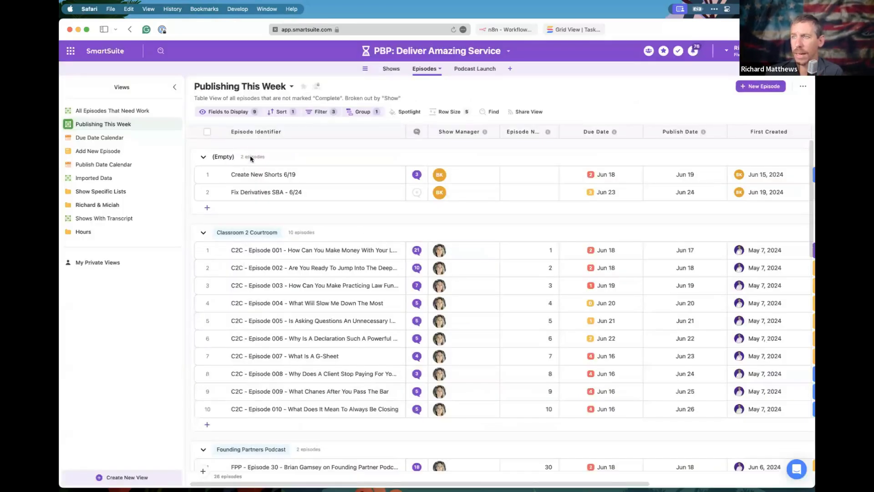
left_click(219, 250)
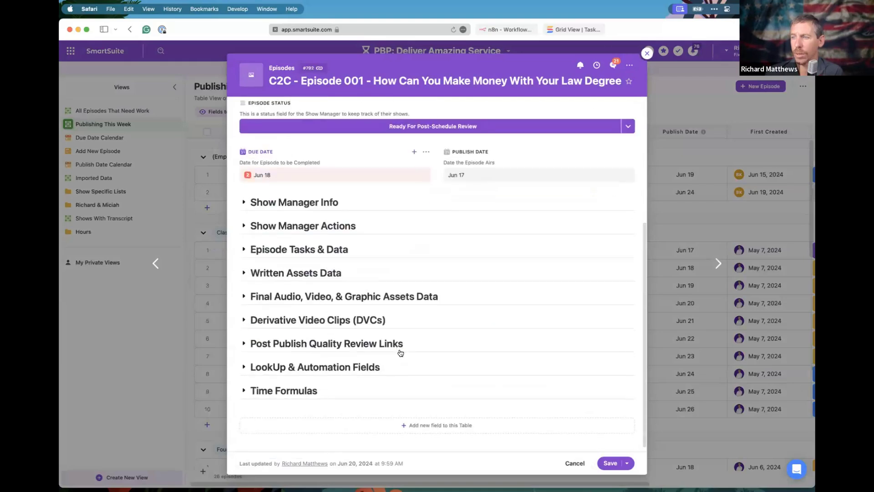
left_click(245, 260)
scroll(322, 335, "down", 10)
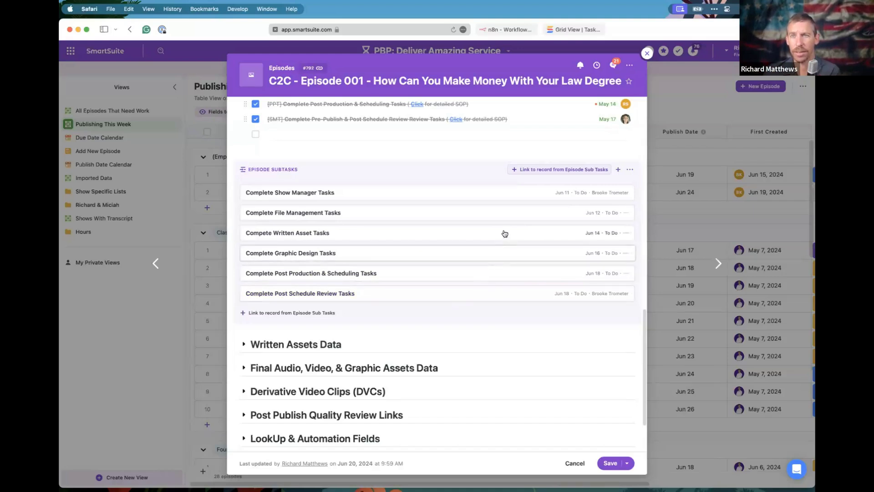
left_click(647, 53)
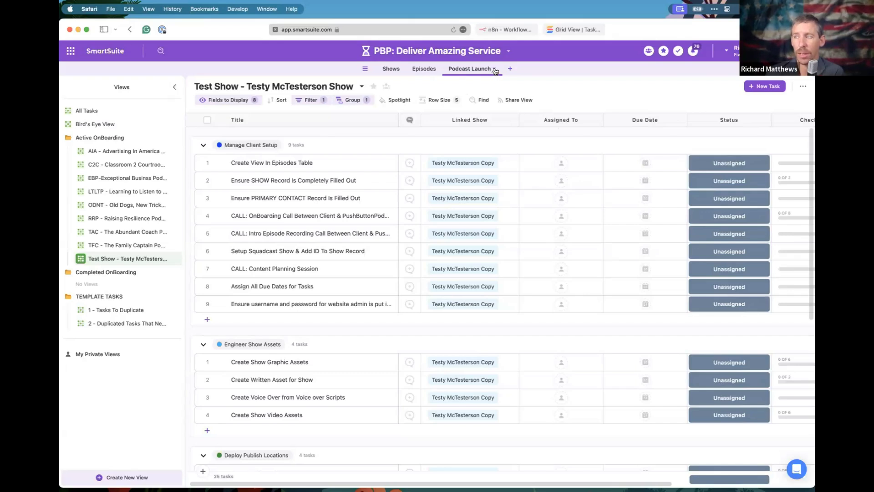
Open the AIA - Advertising In America Podcast tasks view and select all 25 tasks.
left_click(495, 71)
mouse_move(474, 182)
left_click(221, 180)
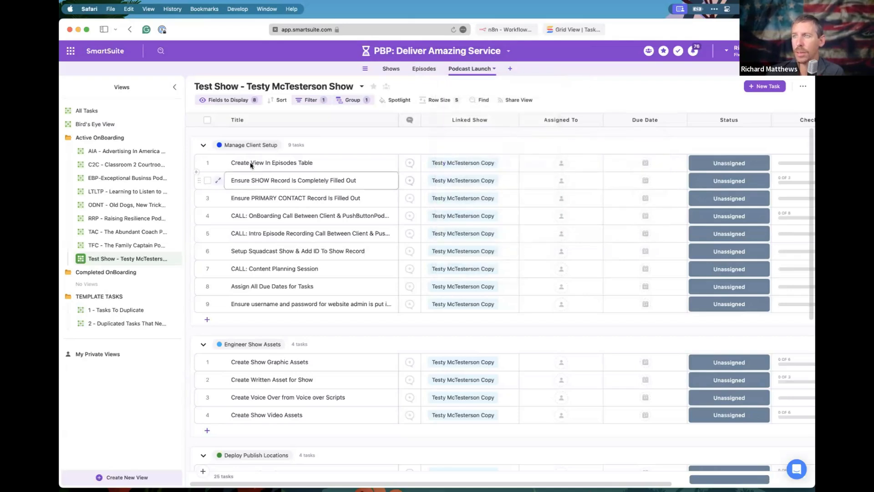
left_click(114, 151)
left_click(211, 119)
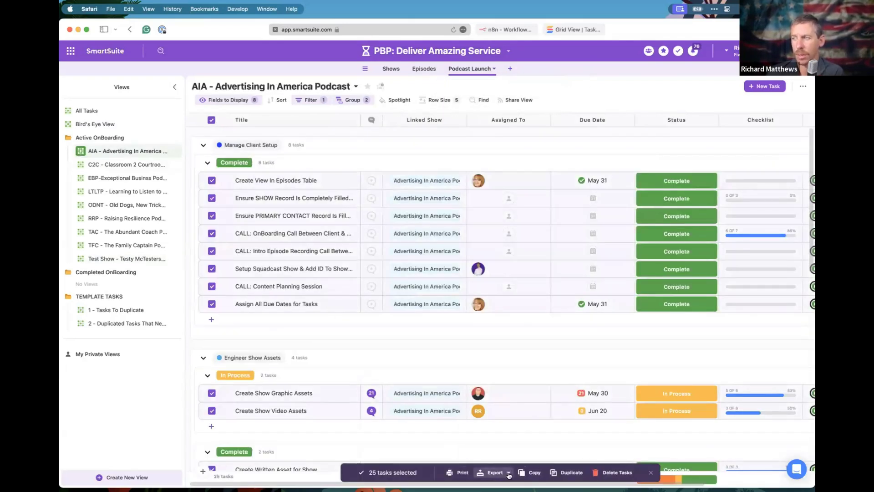
Review the export formats without exporting, clear the selection, and switch to the Shows table.
left_click(493, 472)
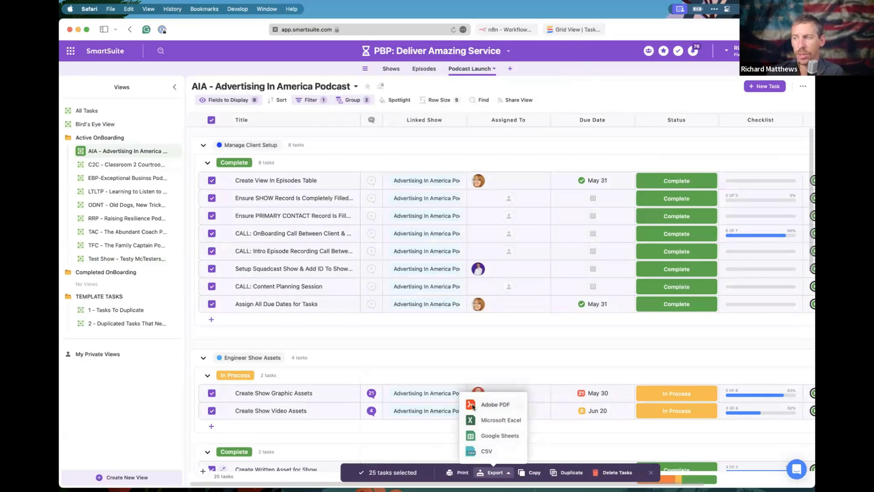
left_click(503, 475)
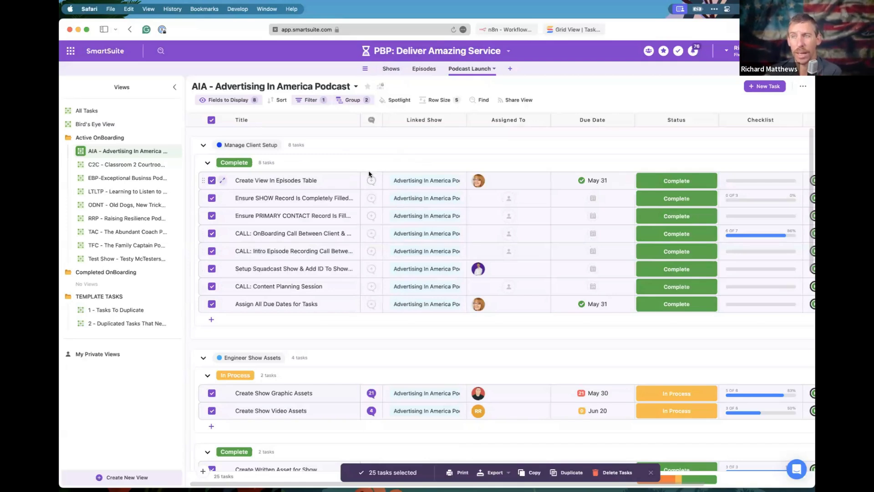
left_click(311, 246)
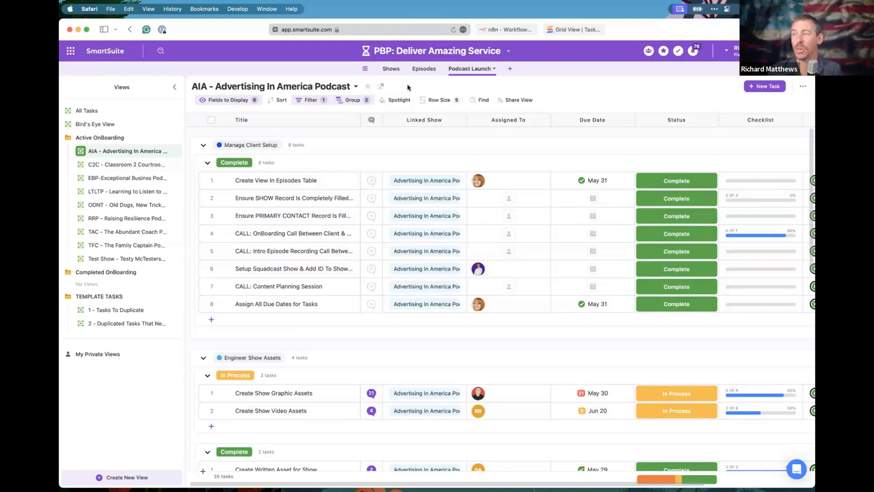
left_click(391, 70)
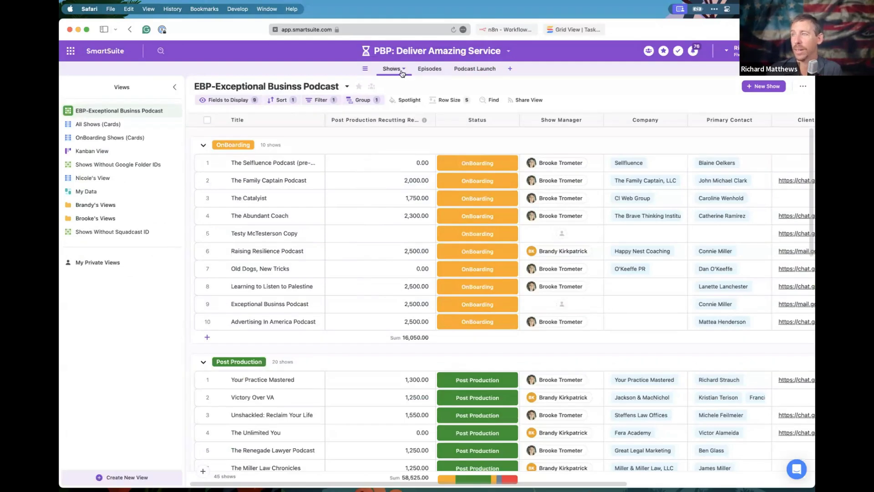
Open the Episode 001 record from the Episodes table's Publishing This Week view.
left_click(430, 69)
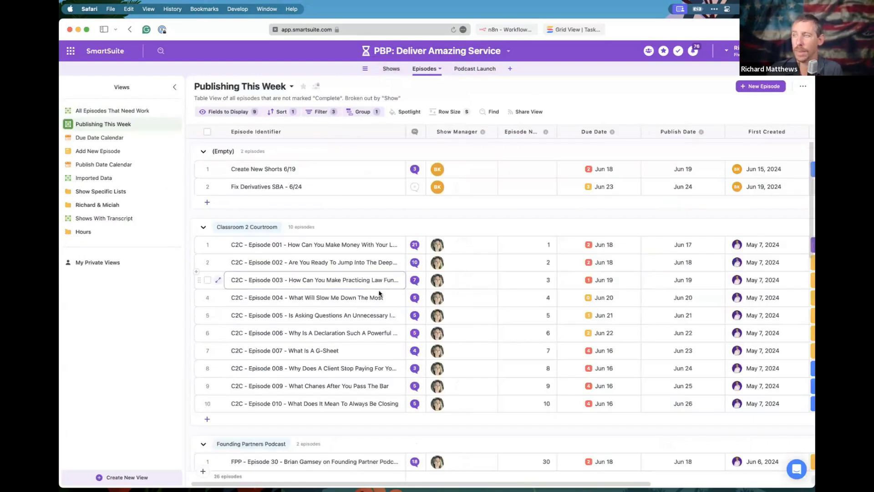
left_click(219, 245)
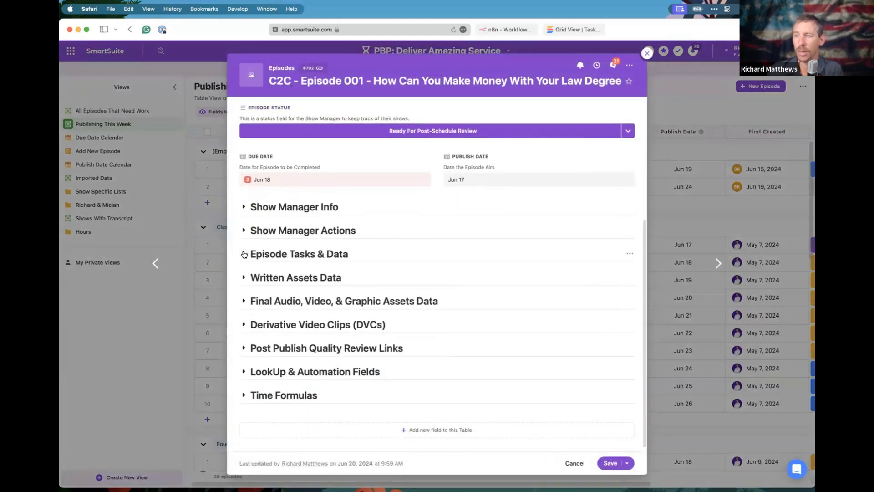
Expand Episode Tasks & Data to show the six checked Episode Tasks and six Episode Subtasks.
left_click(243, 254)
scroll(295, 293, "down", 8)
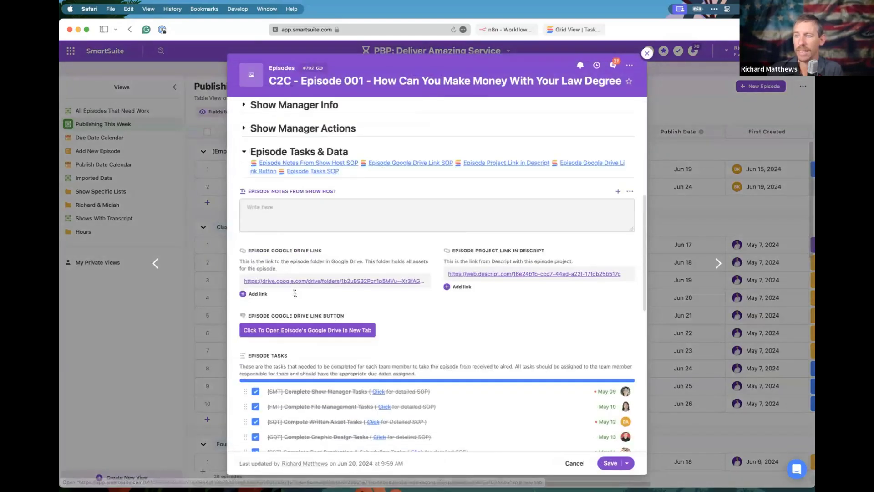
scroll(296, 292, "down", 2)
scroll(292, 282, "up", 2)
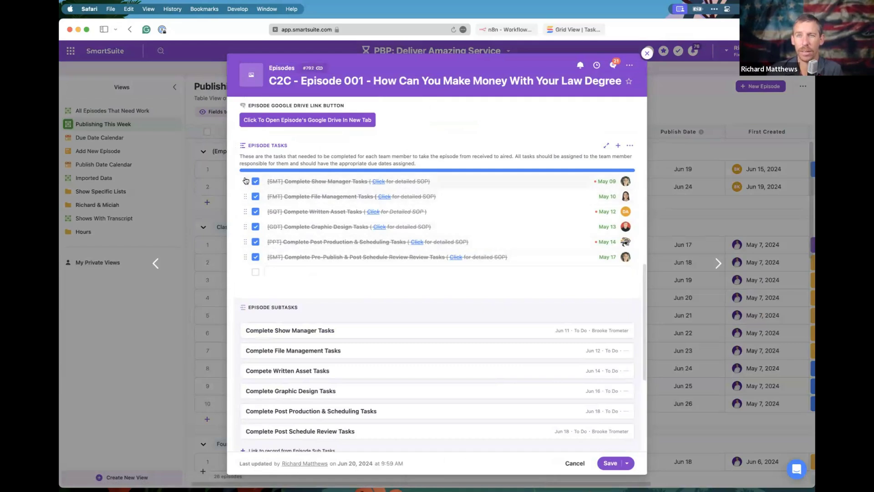
mouse_move(607, 186)
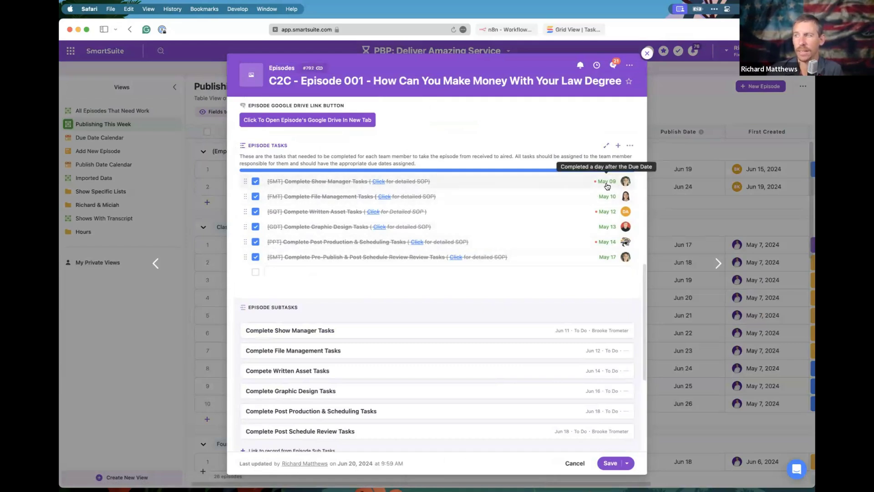
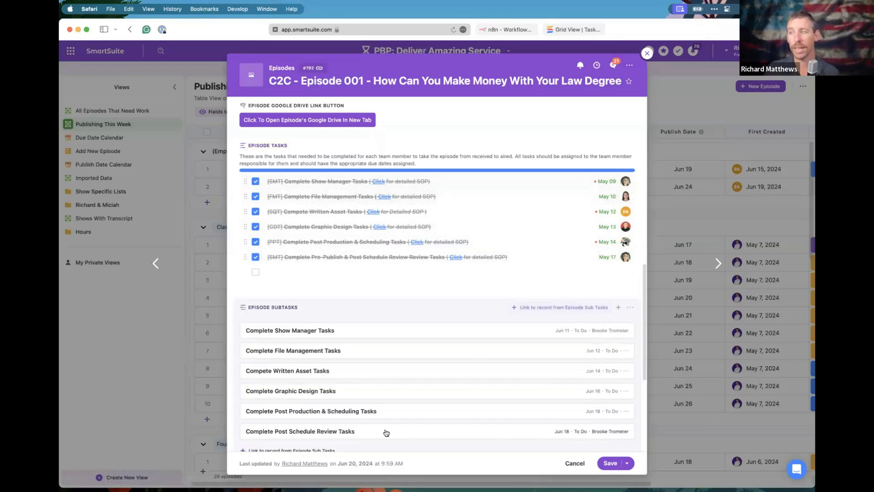
Open Episode 001's Complete Show Manager Tasks subtask, due Jun 11 with status To Do.
scroll(425, 355, "down", 3)
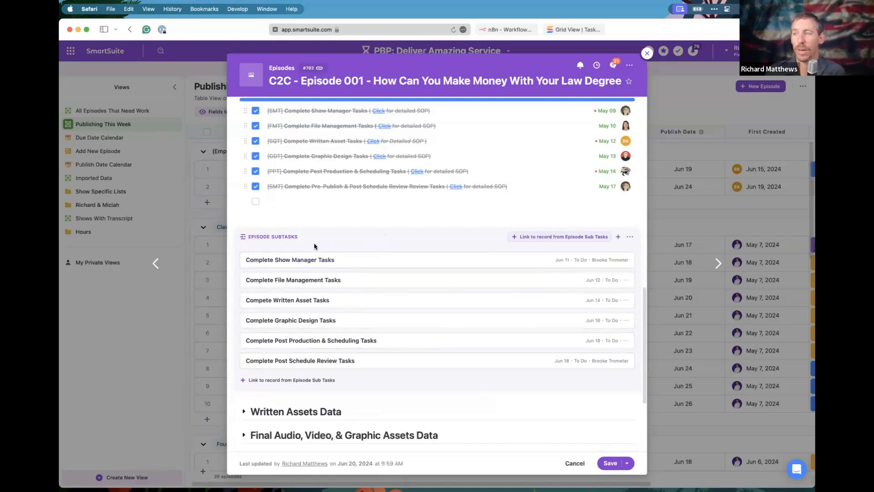
scroll(352, 245, "up", 2)
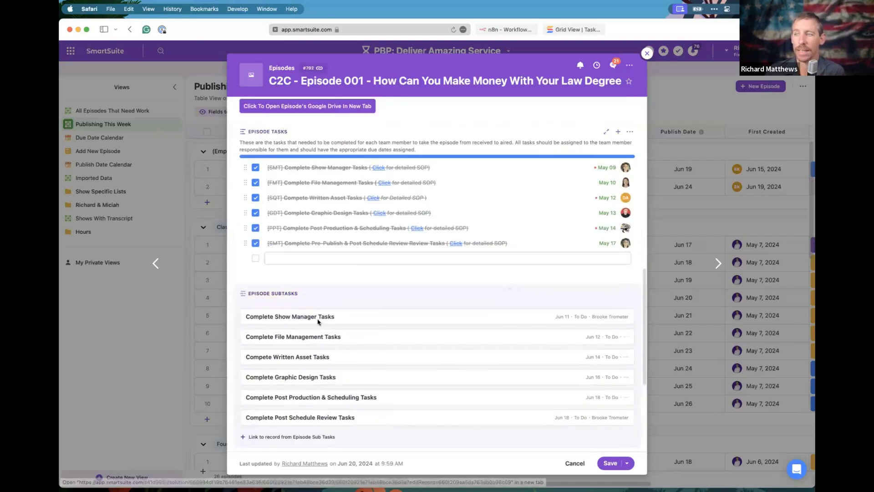
scroll(380, 365, "down", 3)
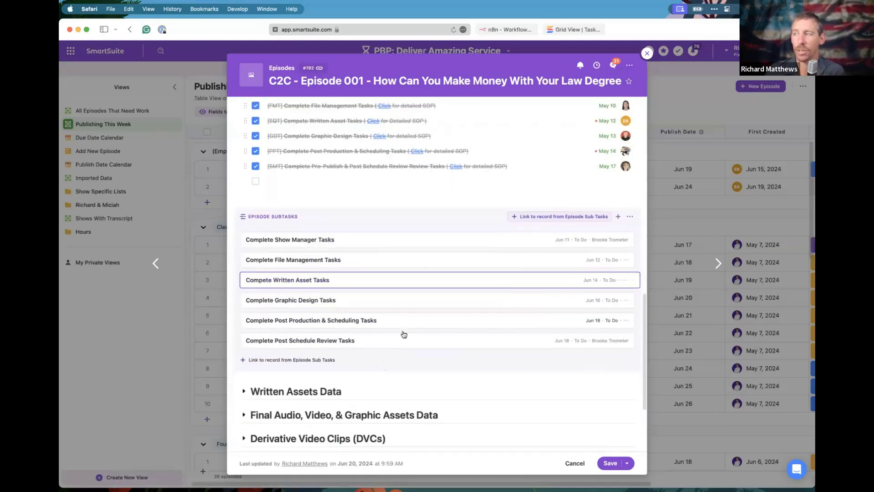
scroll(389, 356, "up", 1)
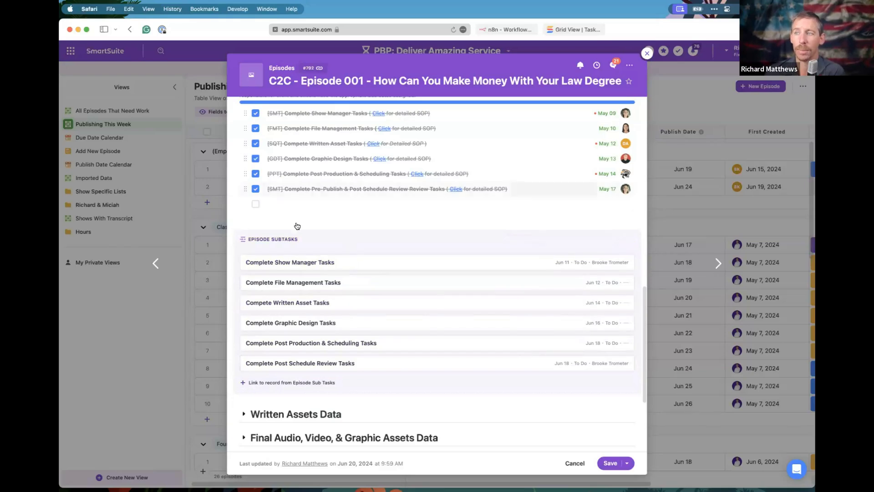
scroll(328, 252, "up", 2)
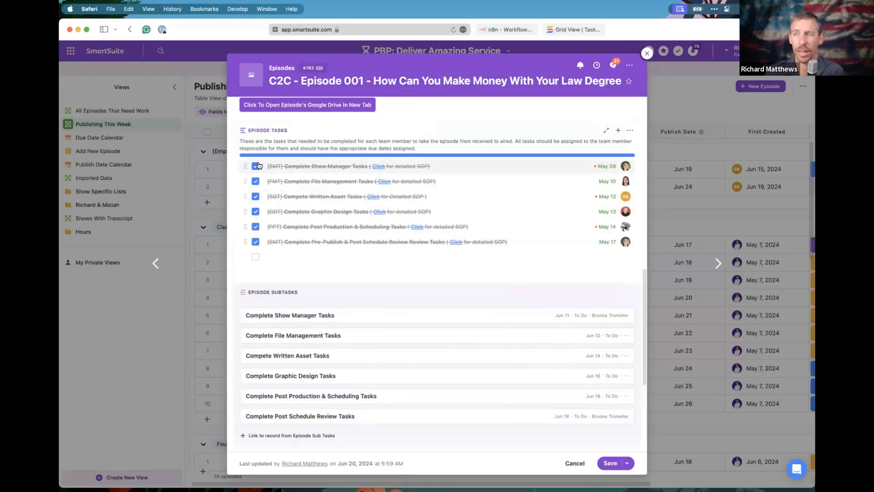
left_click(321, 315)
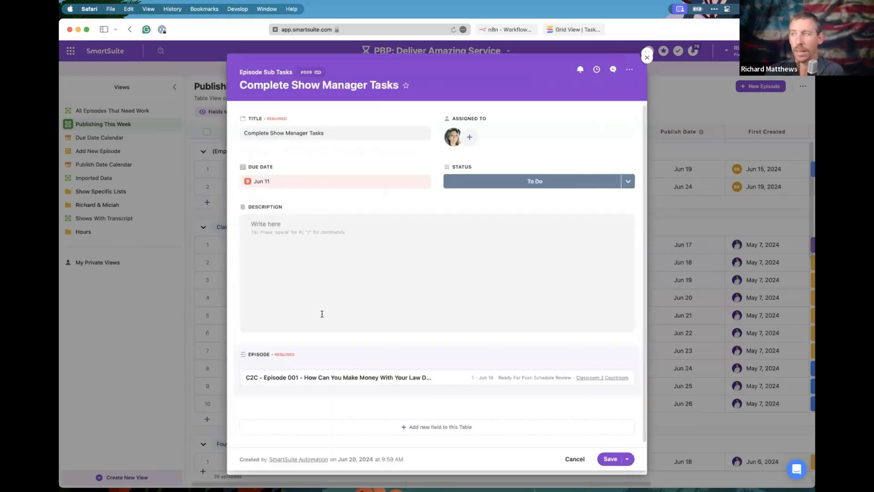
Leave the subtask's status at To Do, then close the subtask and the Episode 001 record.
left_click(563, 185)
left_click(424, 201)
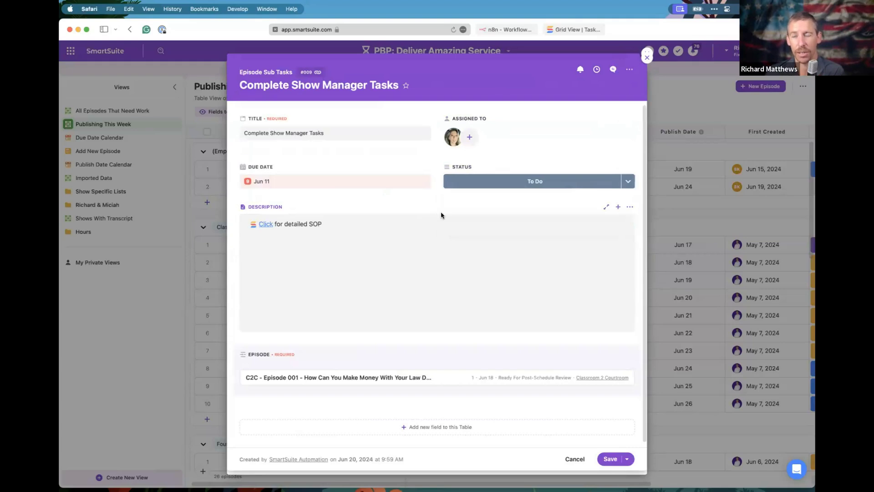
left_click(647, 58)
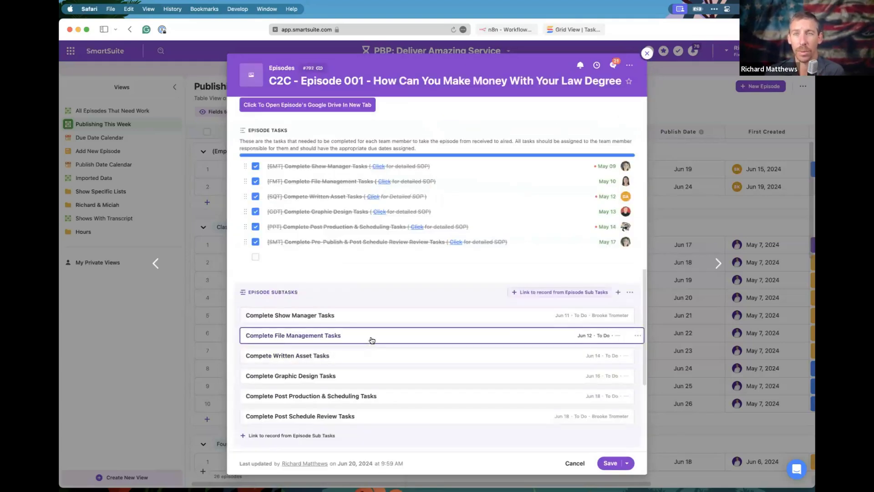
scroll(424, 307, "down", 1)
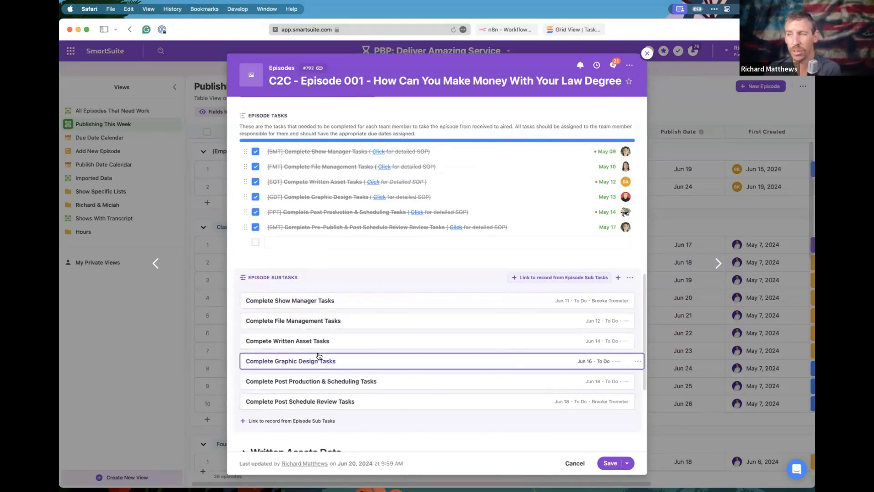
left_click(647, 54)
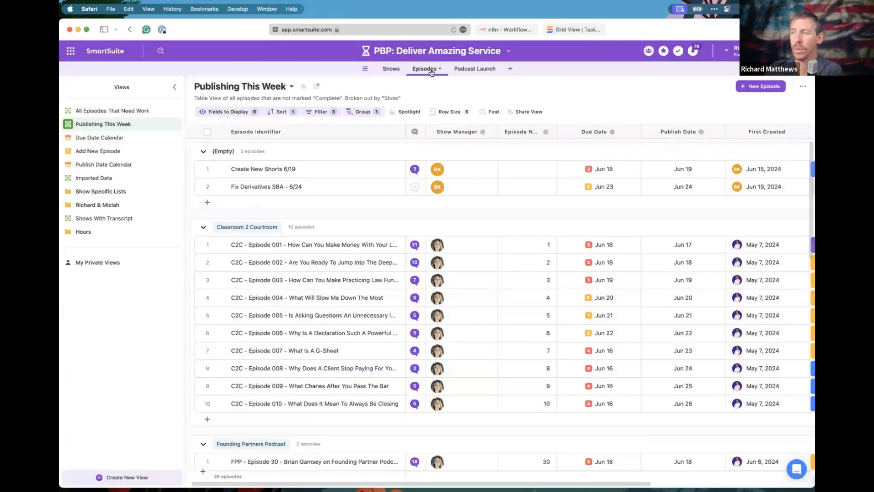
Switch to the hidden Episode Sub Tasks table from the table list.
left_click(363, 70)
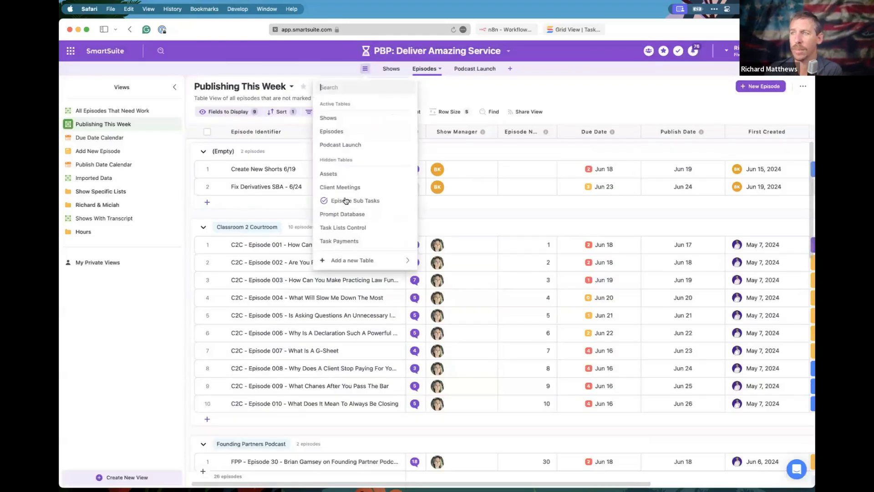
left_click(408, 240)
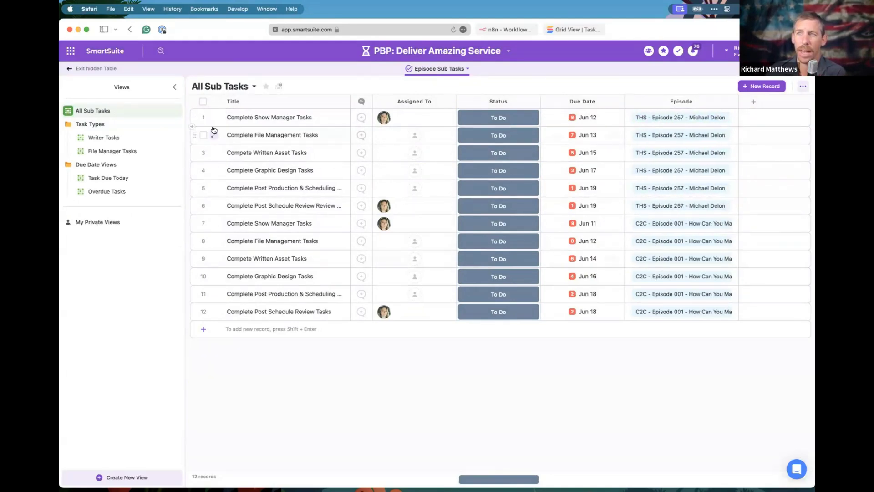
Browse the Writer Tasks, File Manager Tasks, Task Due Today and Overdue Tasks views.
left_click(90, 127)
left_click(90, 128)
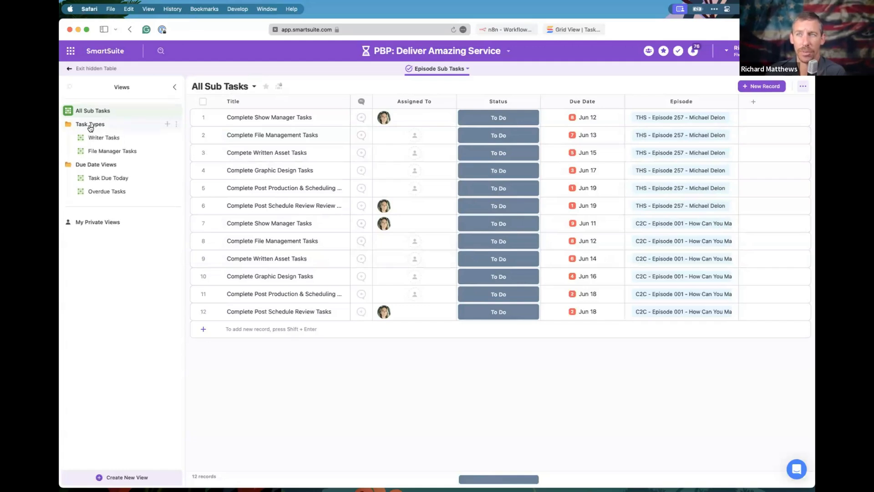
left_click(95, 137)
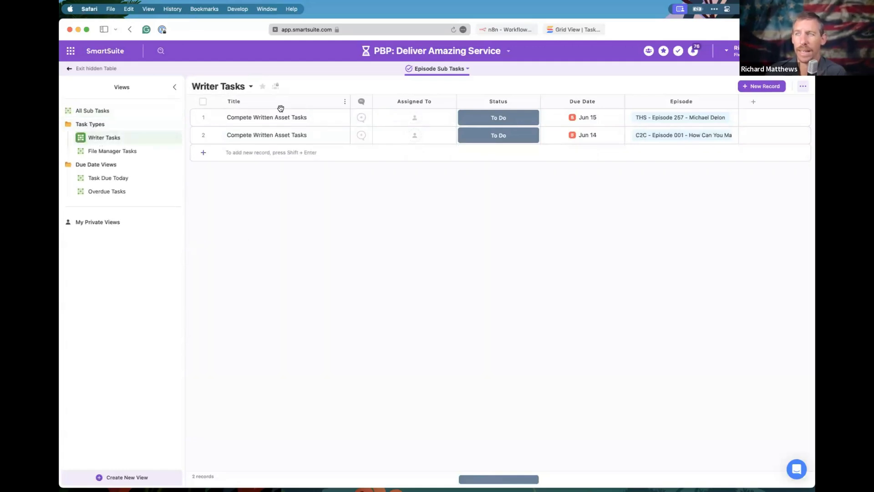
left_click(110, 152)
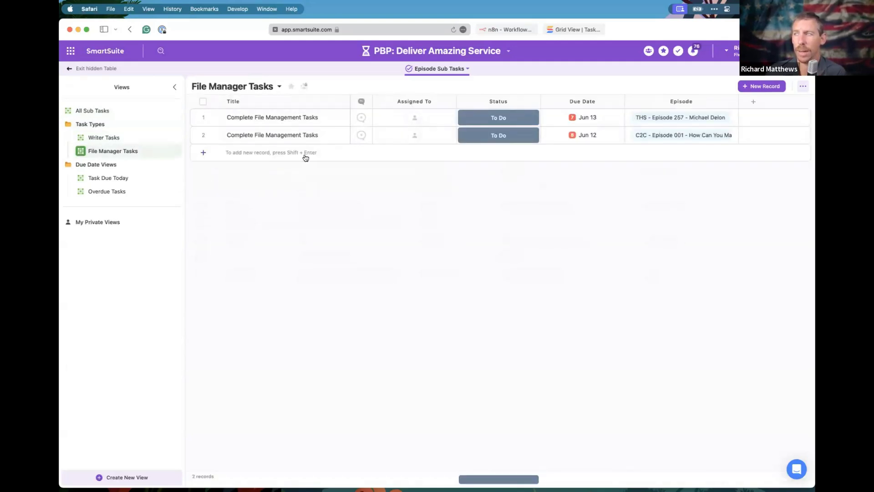
left_click(108, 177)
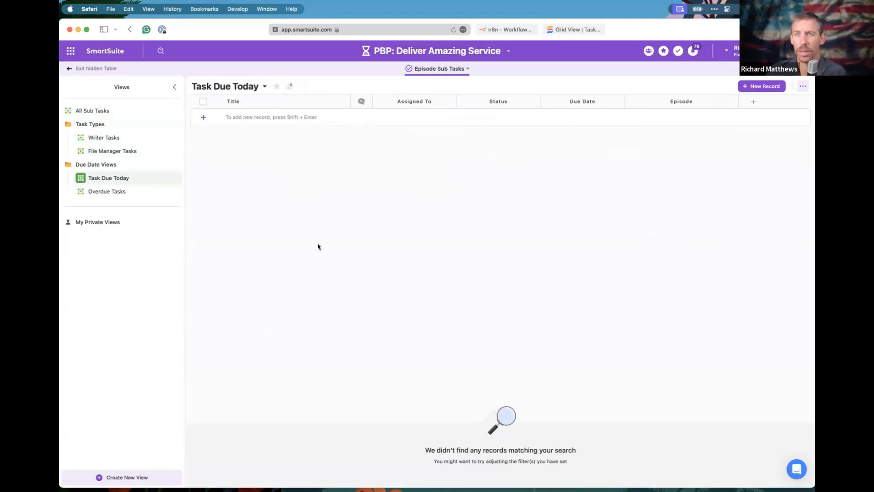
left_click(118, 197)
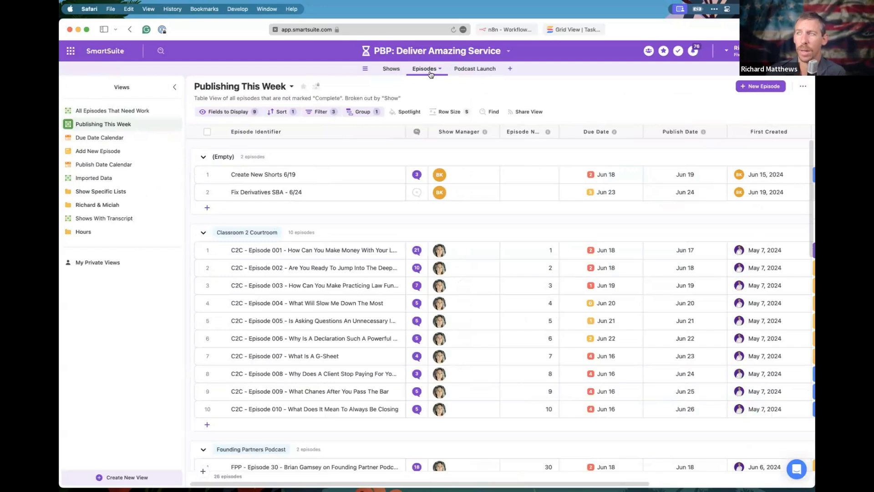
left_click(364, 68)
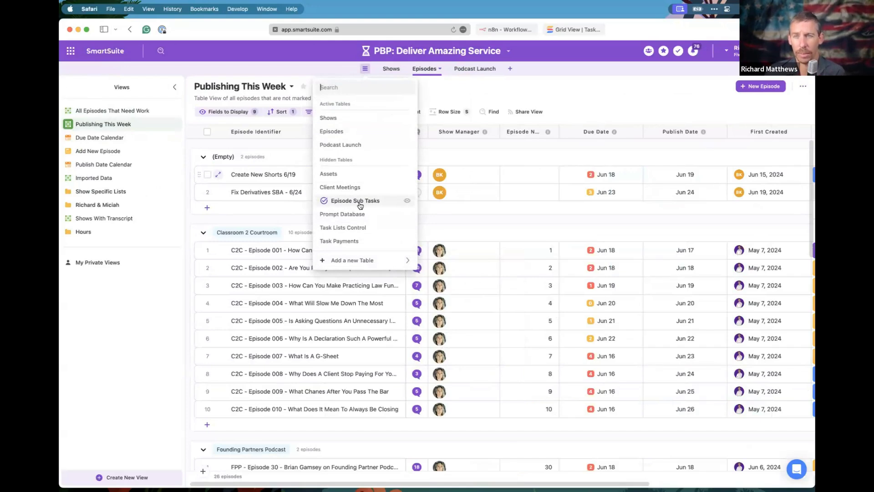
left_click(529, 86)
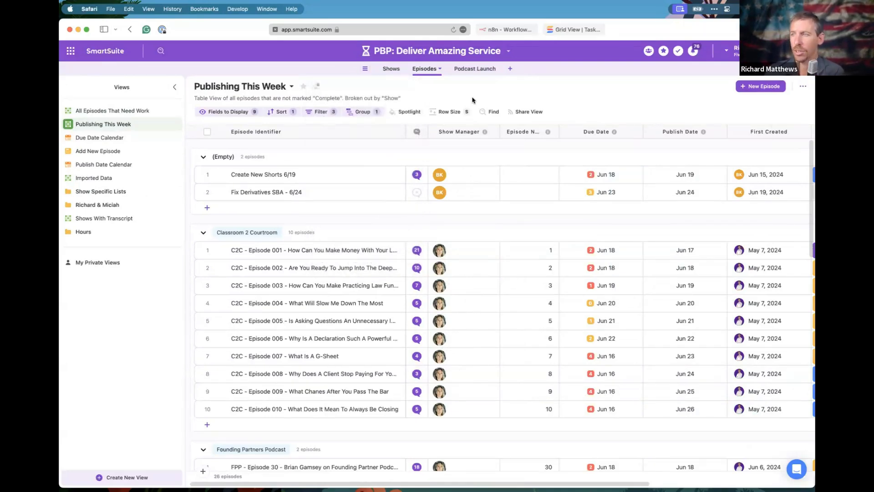
left_click(365, 70)
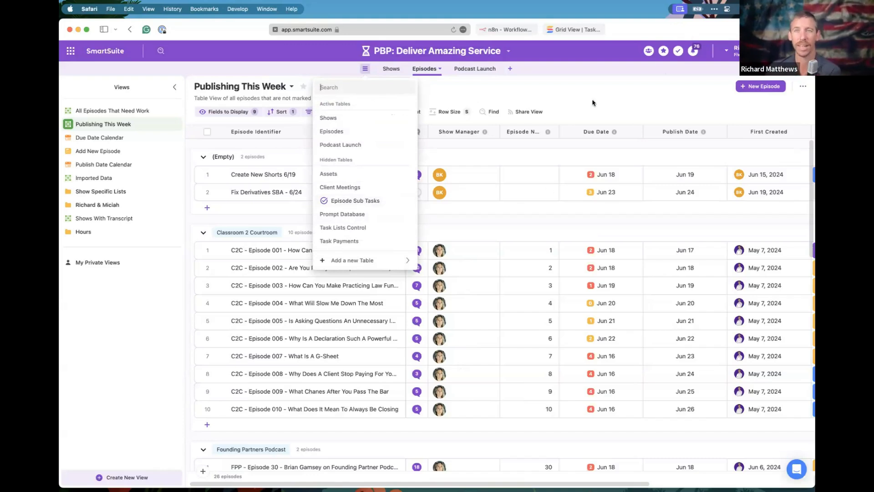
left_click(479, 96)
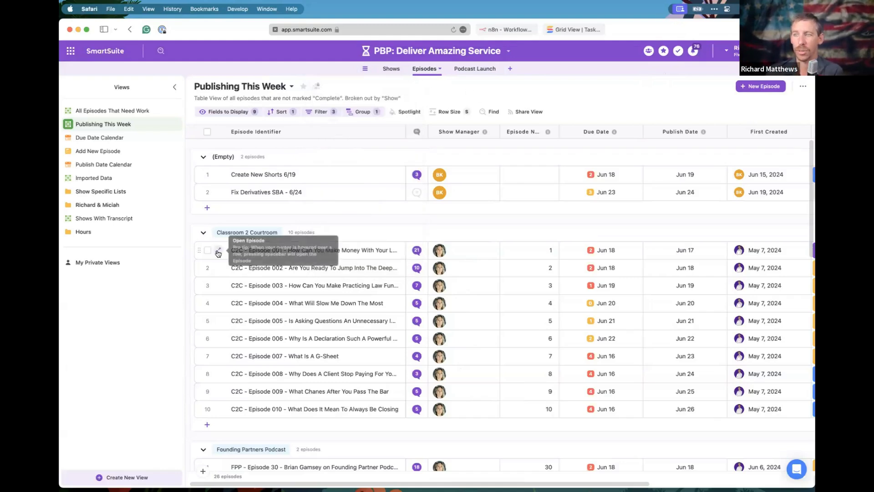
Open the Episode 001 record and expand its Episode Tasks & Data section.
left_click(218, 251)
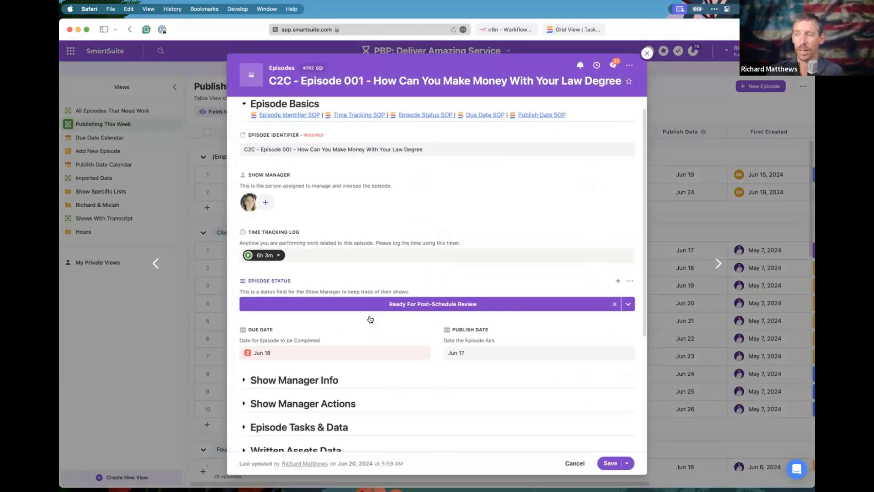
scroll(371, 319, "down", 5)
left_click(244, 263)
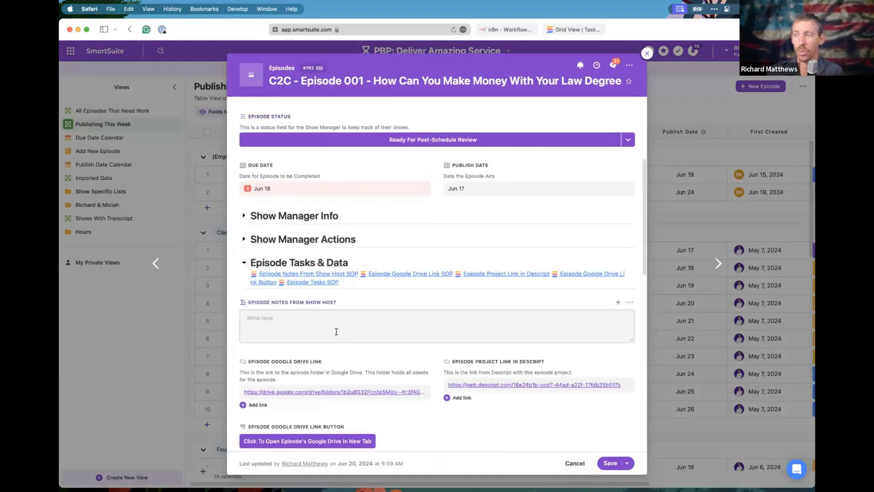
scroll(326, 293, "down", 8)
scroll(326, 293, "down", 3)
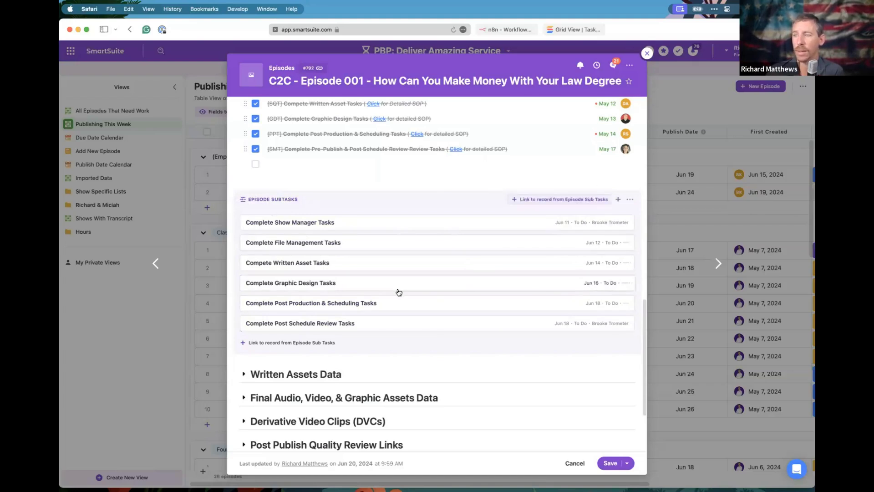
scroll(398, 293, "down", 3)
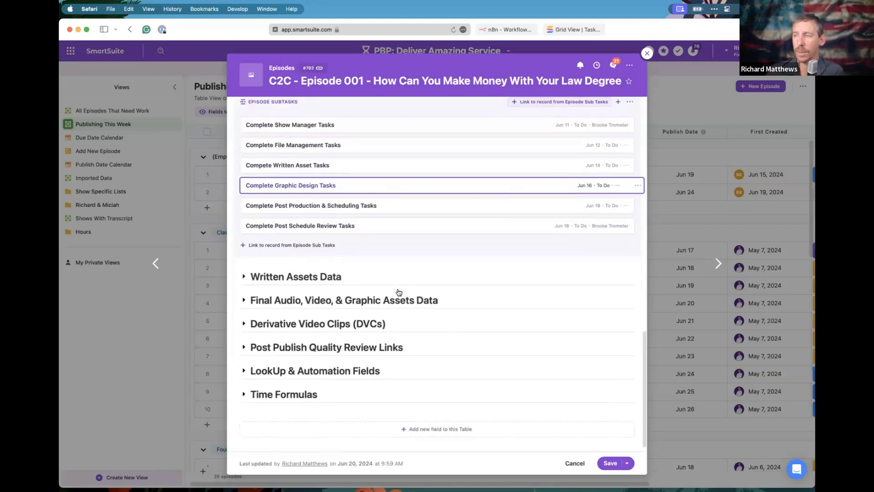
Expand the LookUp & Automation Fields section and select the empty Graphic Designer field.
left_click(244, 371)
scroll(355, 379, "down", 5)
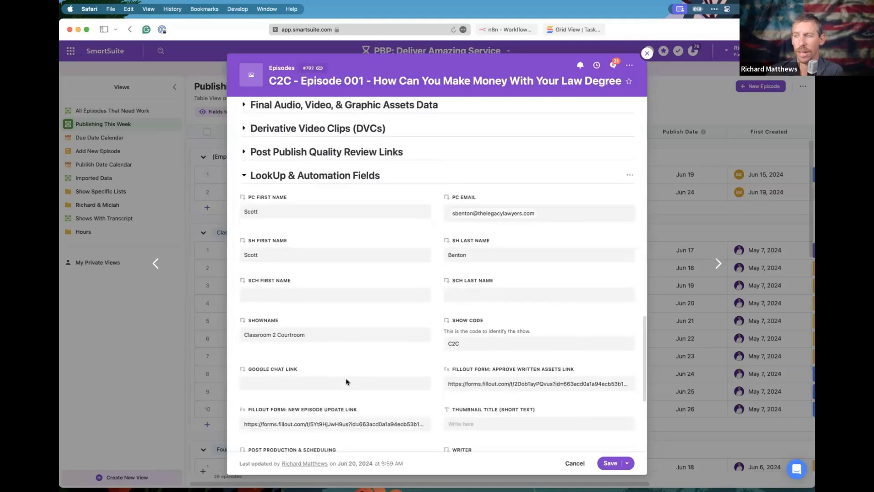
scroll(351, 250, "down", 4)
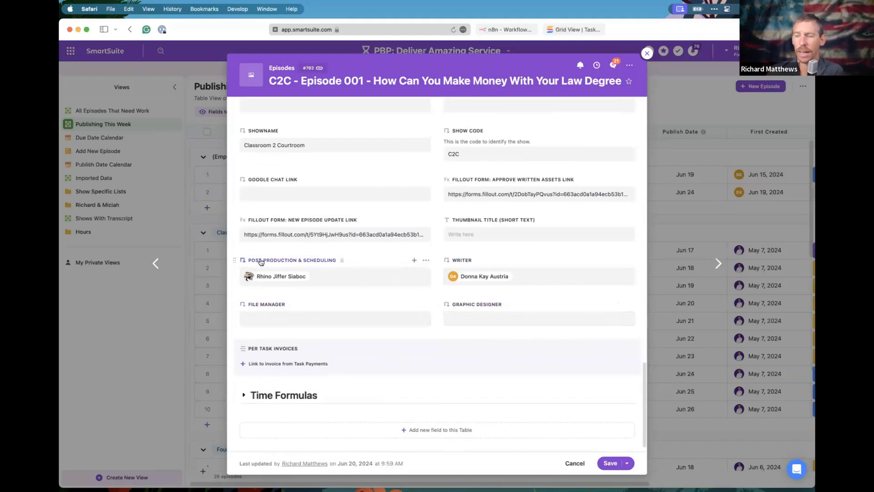
mouse_move(286, 277)
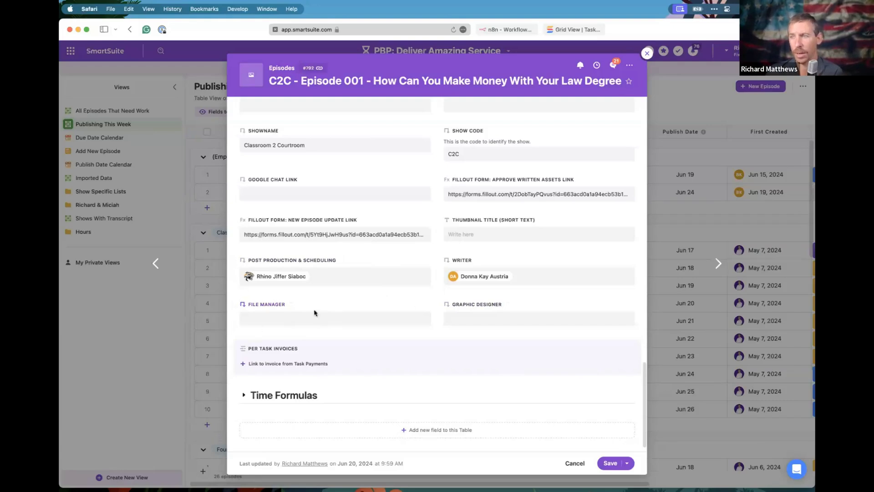
left_click(480, 319)
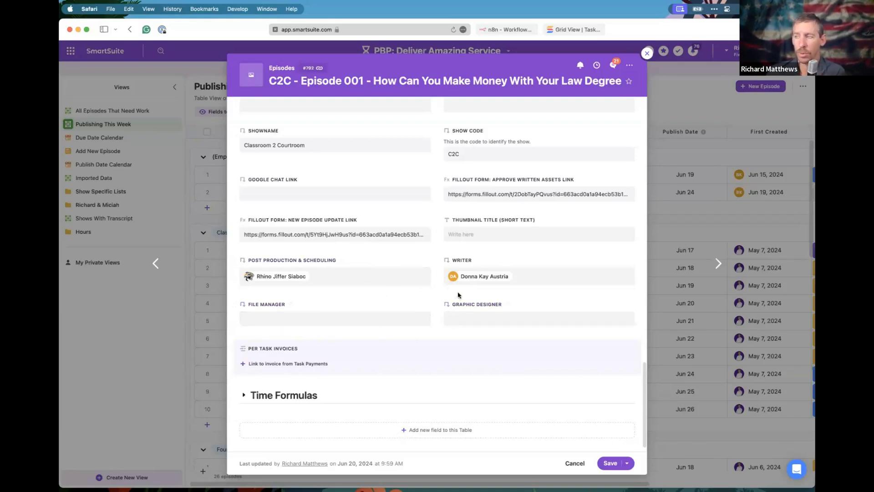
Scroll back up the record and expand the Show Manager Actions section.
scroll(445, 270, "up", 10)
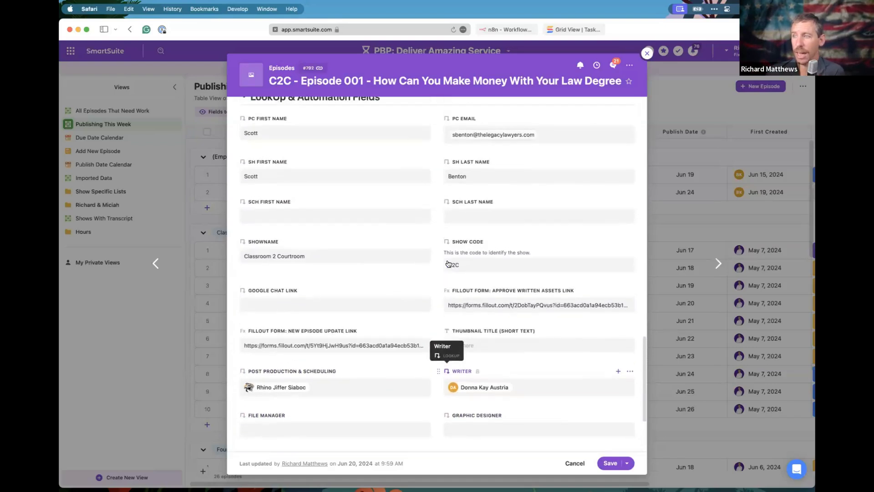
scroll(449, 263, "up", 10)
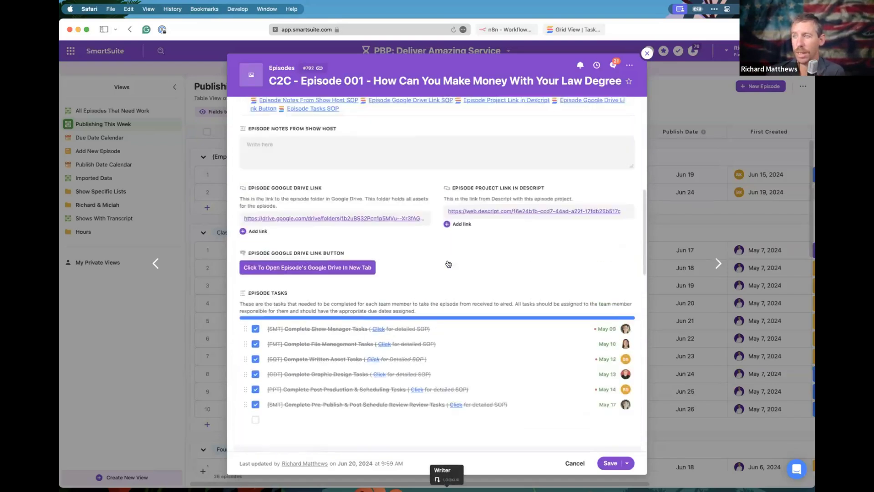
scroll(256, 240, "up", 5)
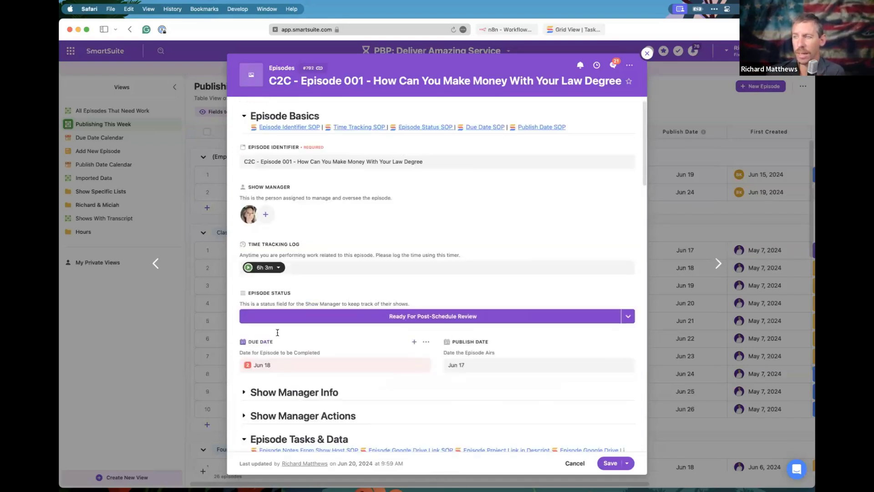
scroll(255, 241, "down", 4)
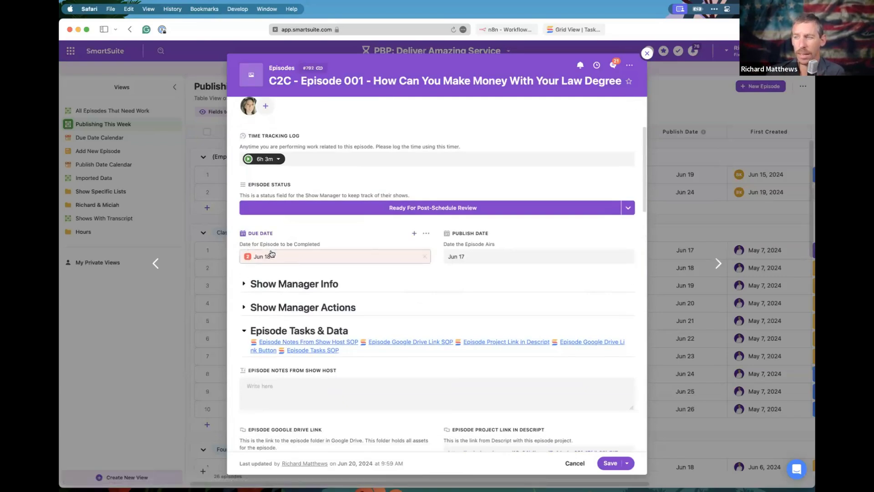
scroll(373, 329, "down", 10)
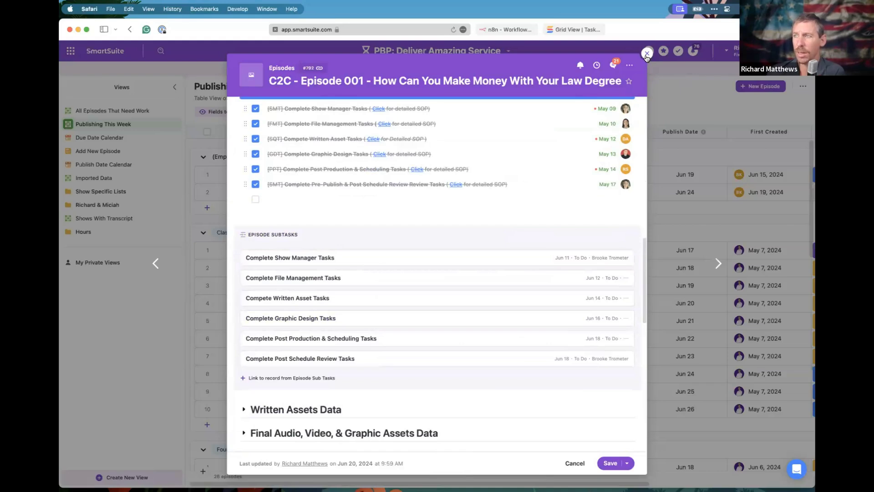
scroll(318, 256, "up", 5)
scroll(320, 256, "up", 3)
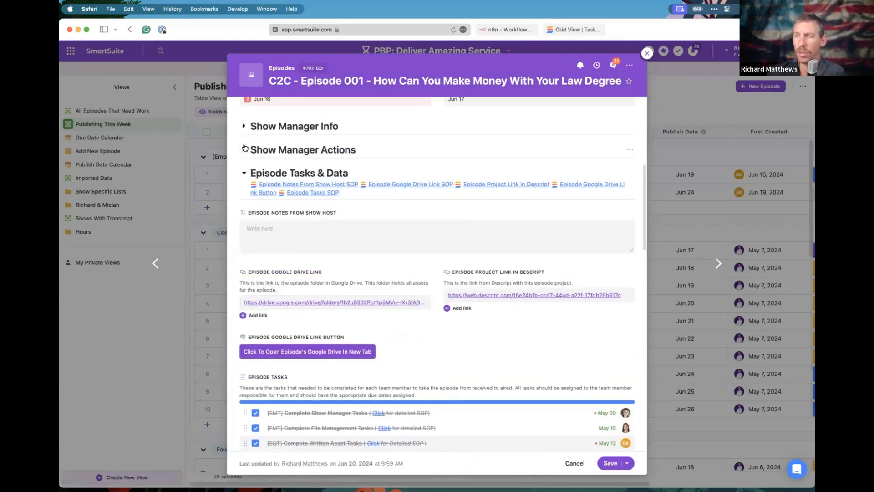
left_click(245, 149)
Keep Standard Processing Speed as the task assignment list, close the record, and open the solution menu.
scroll(291, 274, "down", 3)
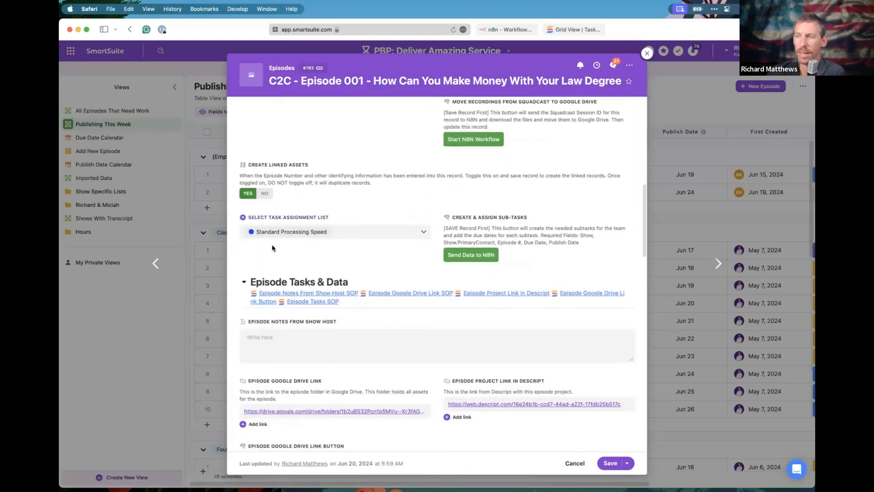
scroll(272, 248, "down", 2)
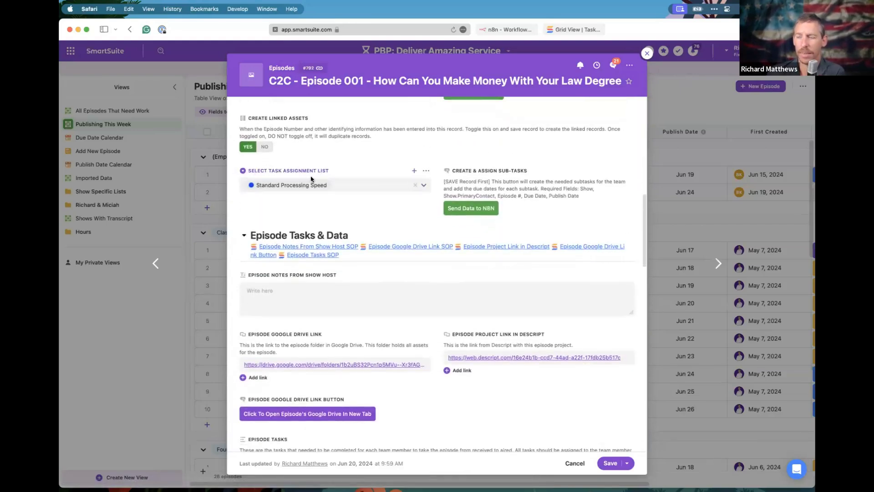
left_click(425, 186)
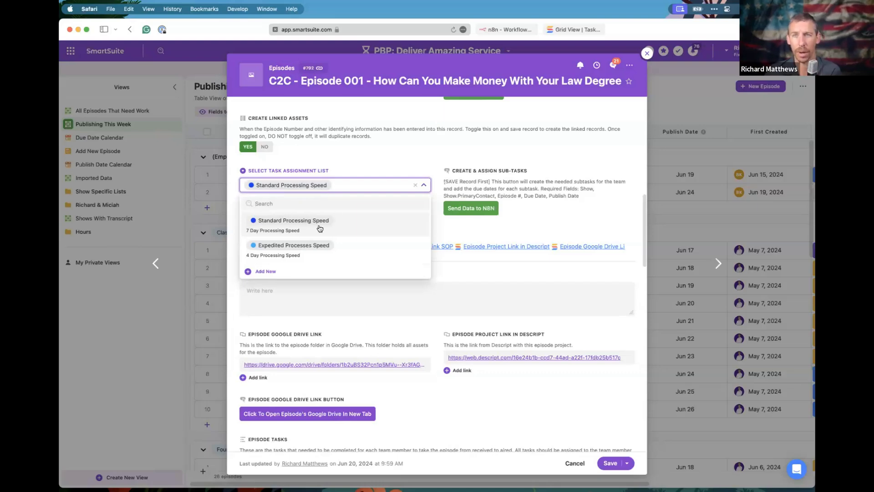
left_click(345, 168)
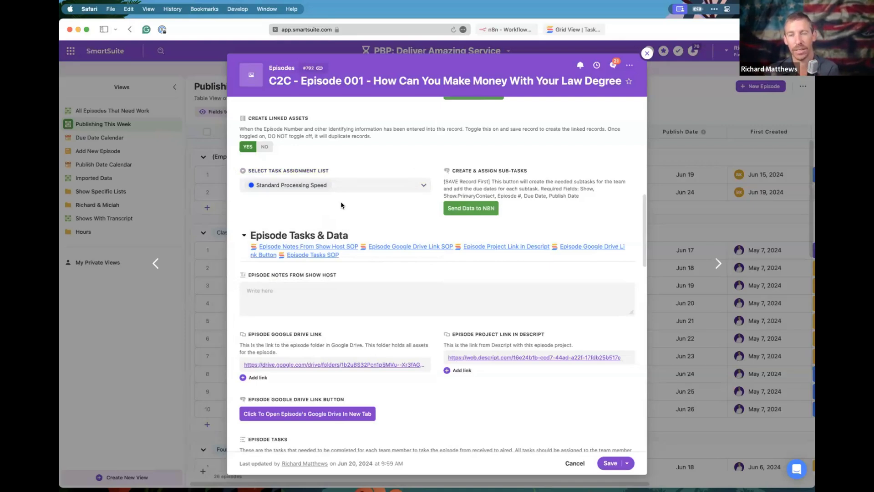
left_click(647, 53)
left_click(509, 52)
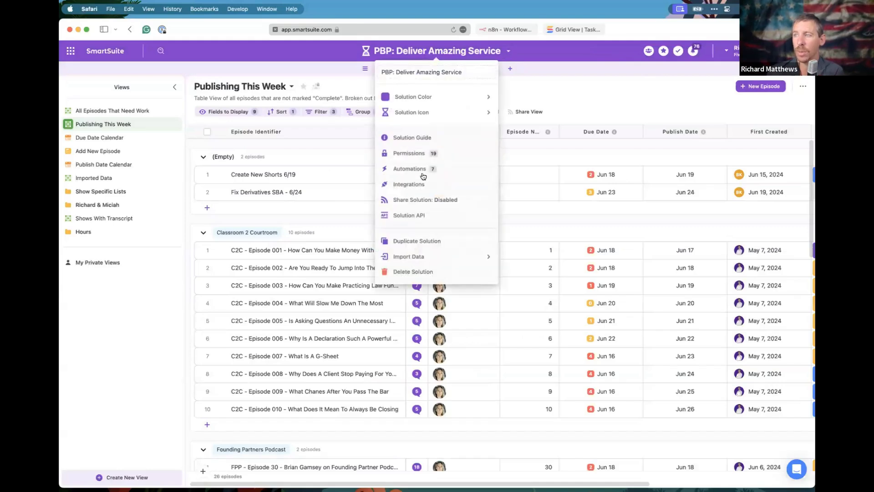
Open the Sub Task Assignment - Standard Speed automation from the solution's automations.
left_click(401, 169)
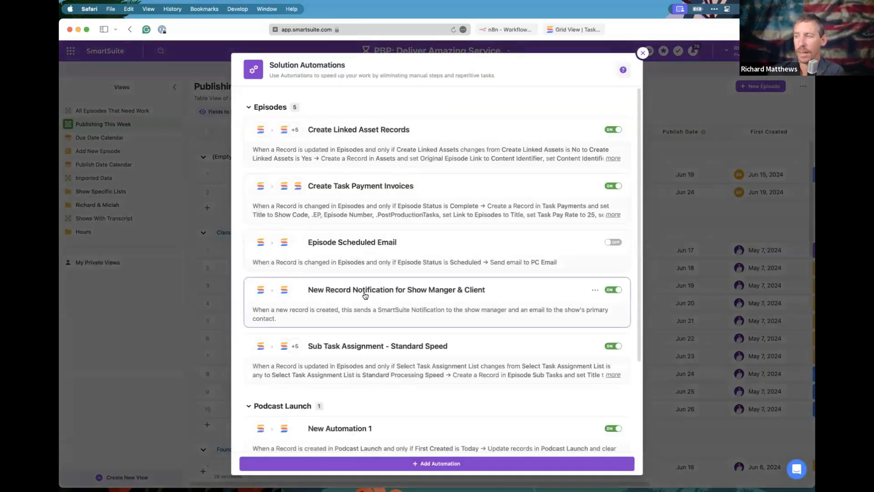
scroll(400, 296, "down", 4)
left_click(400, 291)
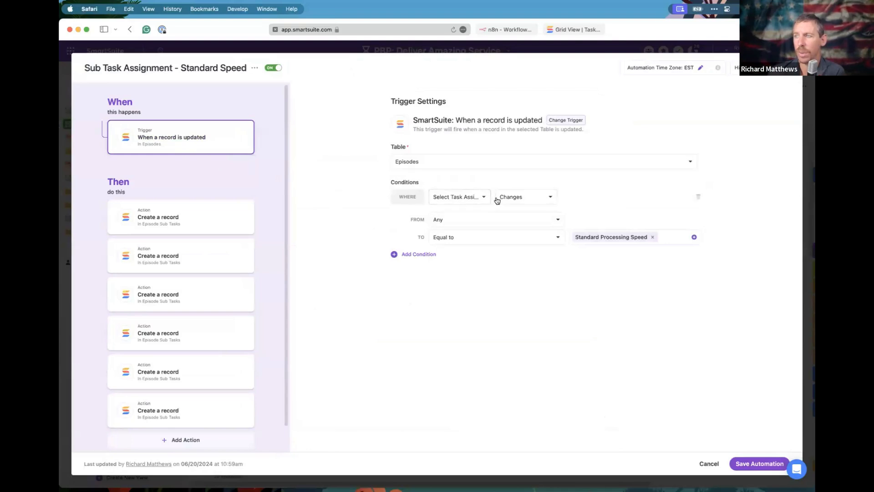
Check the trigger field and view the first action creating Complete Show Manager Tasks.
left_click(477, 197)
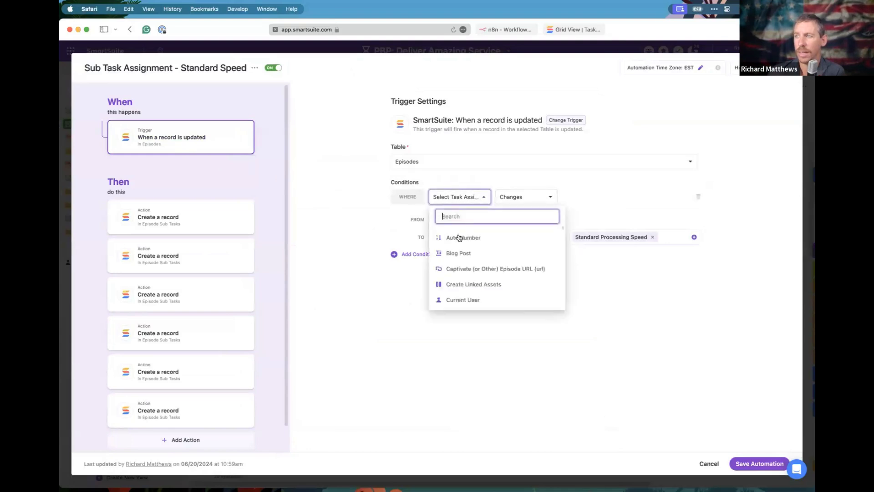
left_click(483, 196)
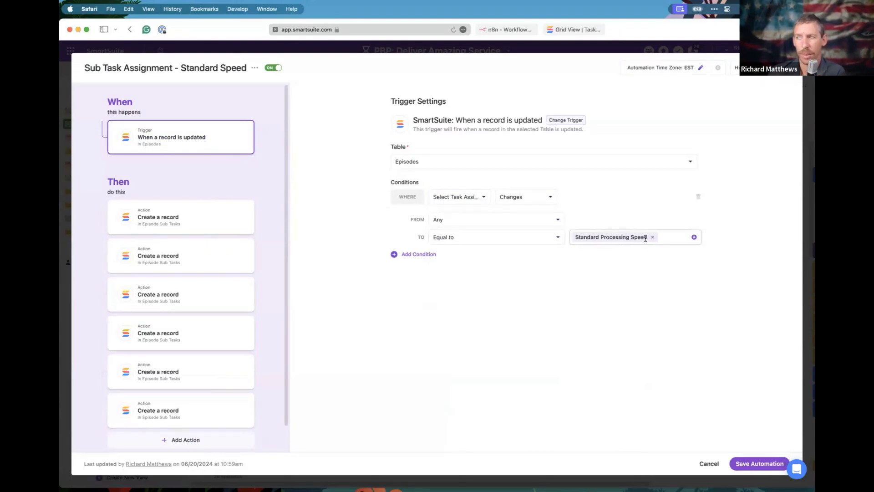
scroll(191, 219, "down", 1)
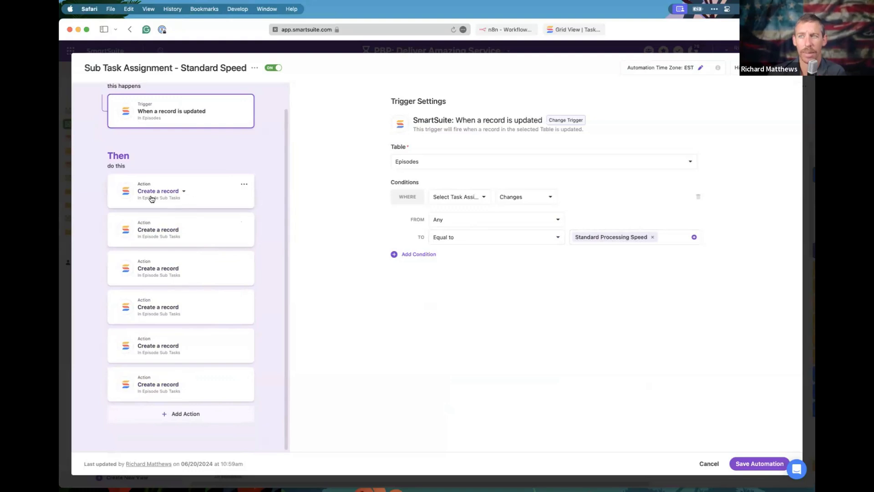
left_click(217, 196)
scroll(501, 319, "down", 2)
scroll(445, 303, "up", 1)
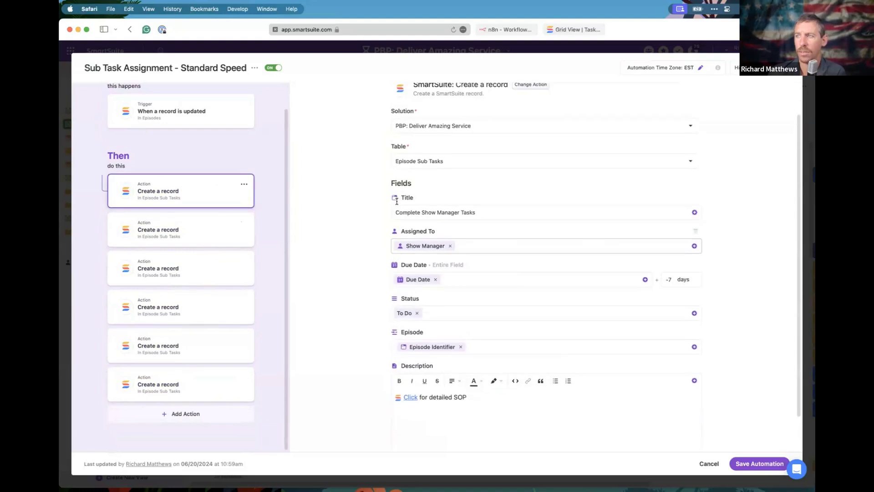
Review the show manager, file management, written asset, graphic design, post production and post schedule review actions.
scroll(428, 169, "down", 2)
left_click(398, 169)
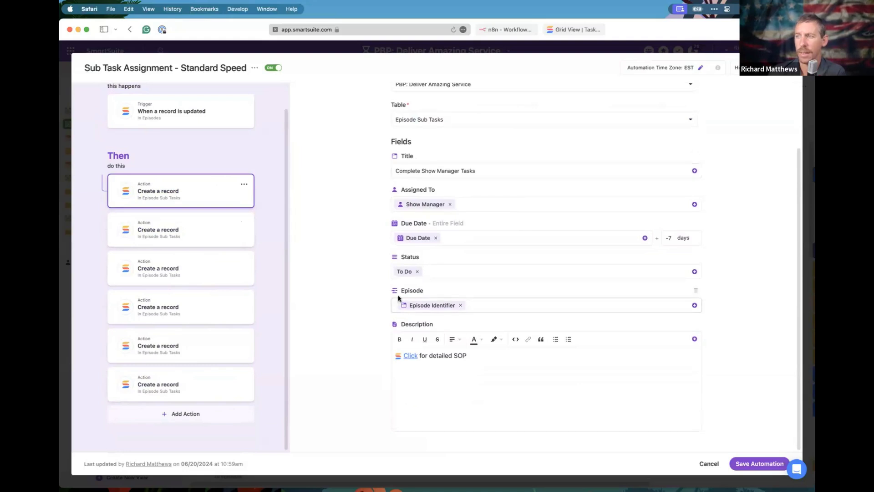
left_click_drag(432, 290, 392, 290)
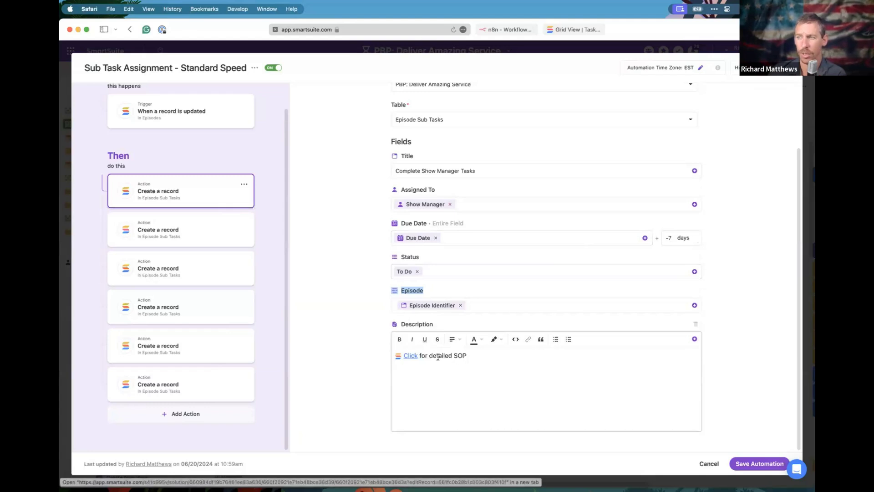
left_click(212, 236)
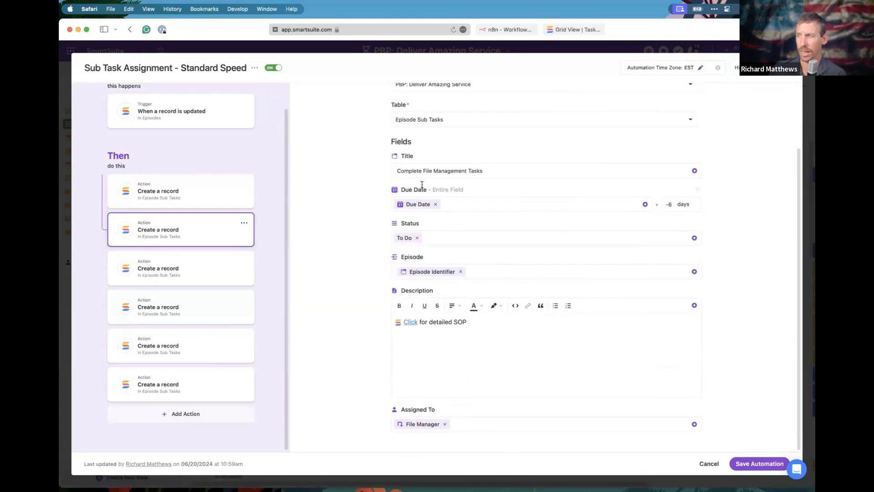
left_click(213, 275)
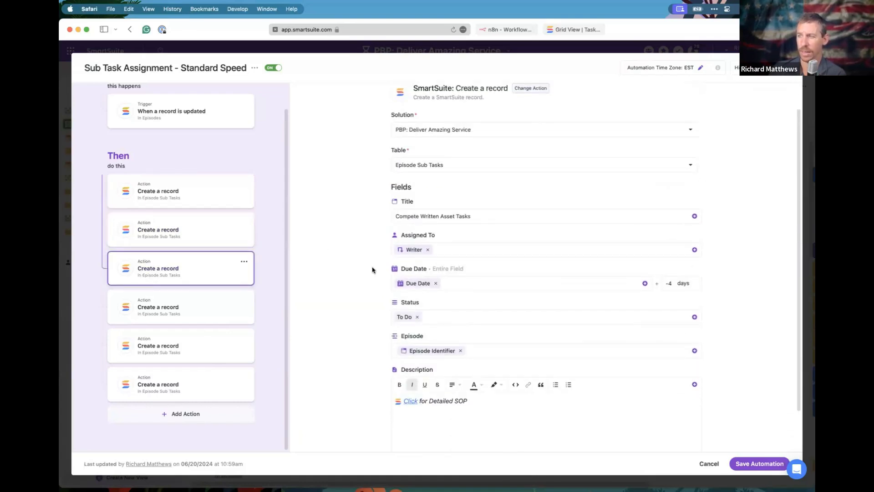
left_click(218, 304)
left_click(203, 345)
left_click(217, 379)
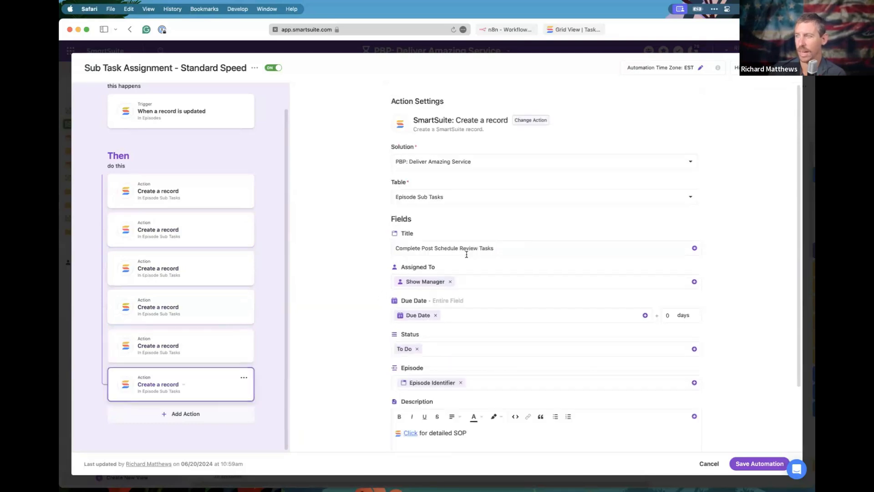
scroll(451, 297, "down", 3)
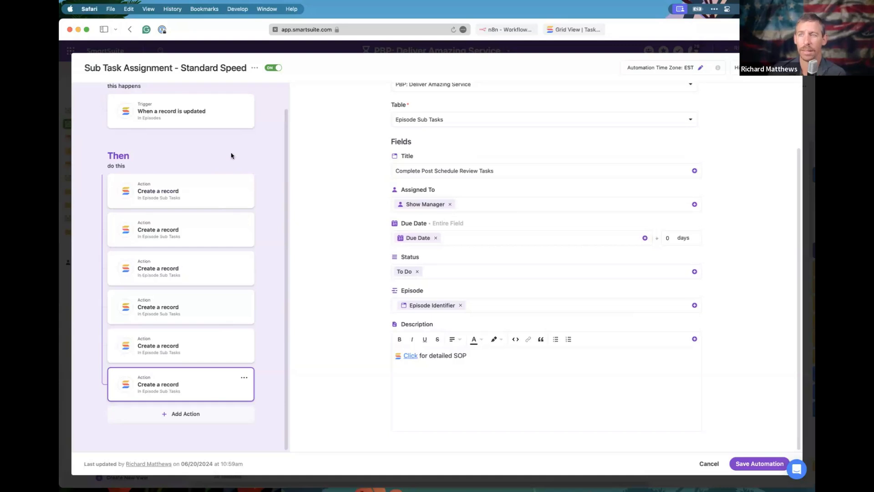
scroll(230, 156, "up", 2)
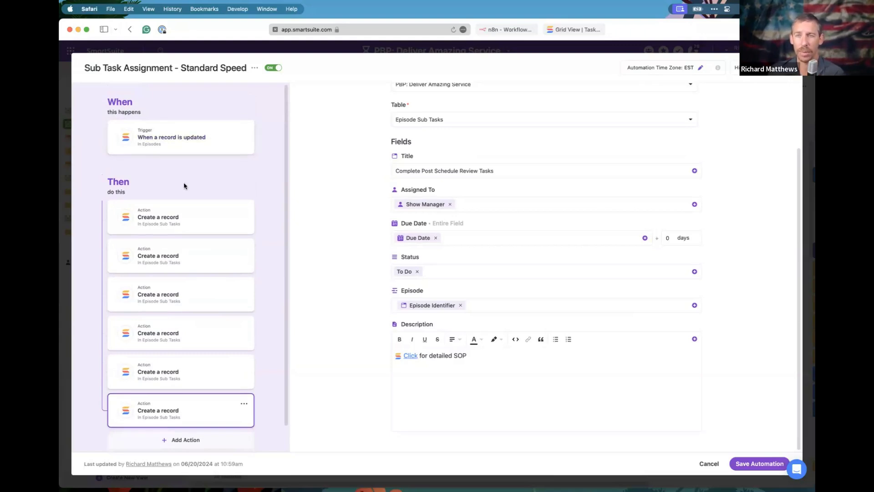
Open and dismiss the automation's options menu, then close the automation editor.
left_click(254, 67)
left_click(537, 278)
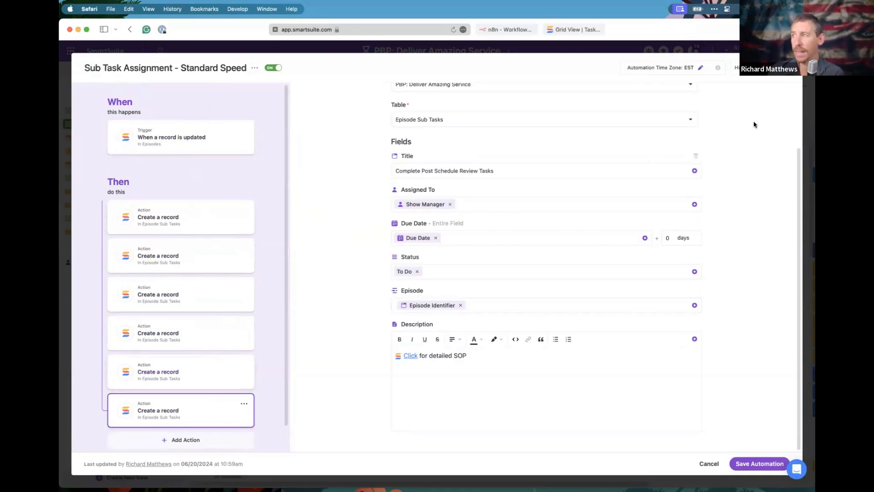
left_click(792, 73)
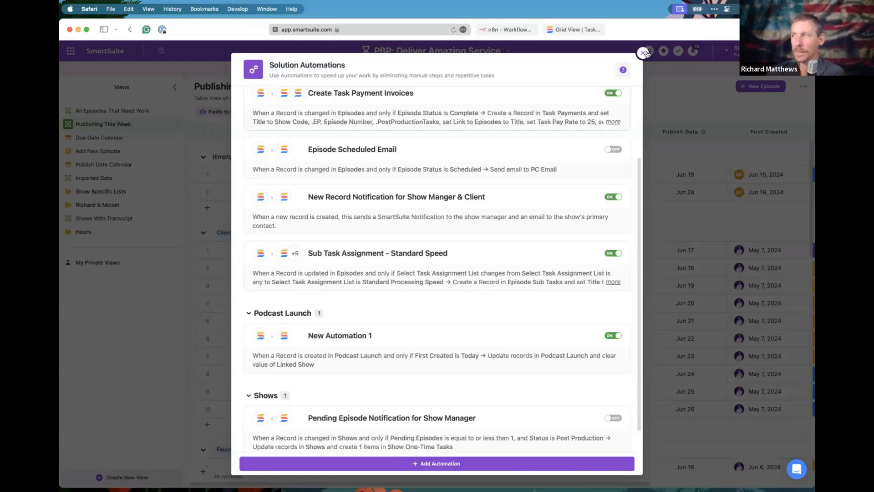
Close the automations list and open the C2C Episode 009 record.
key("Escape")
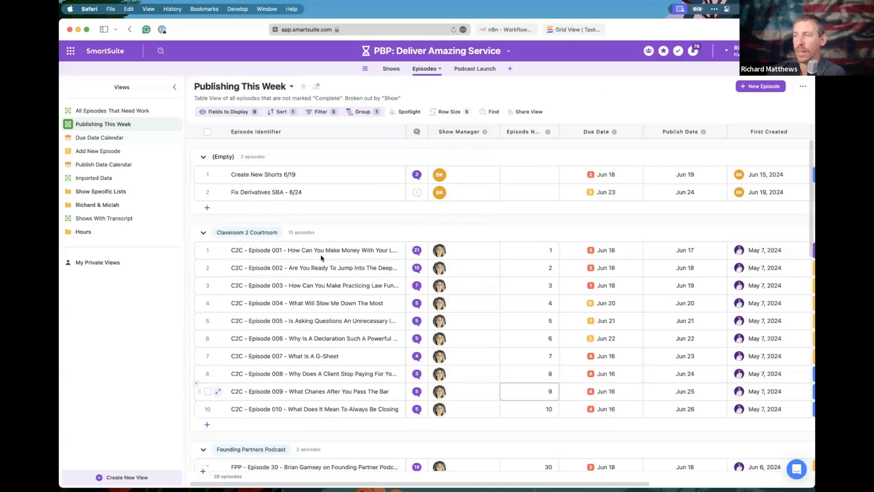
left_click(218, 391)
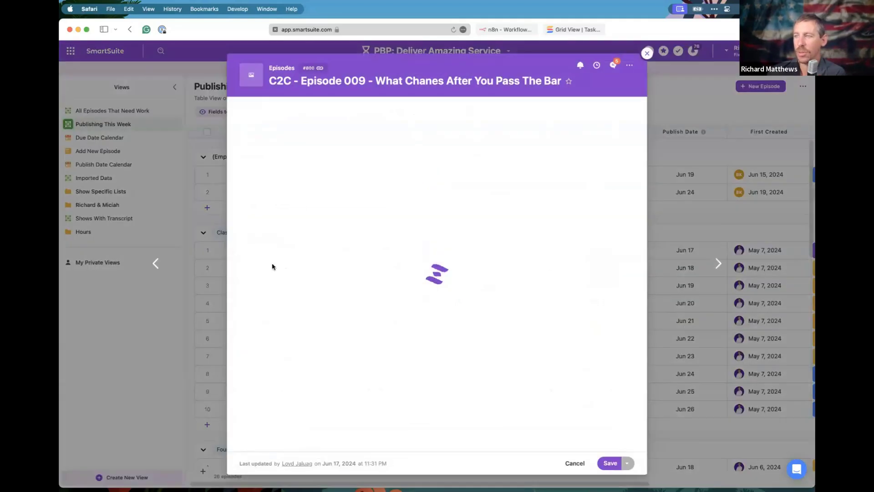
scroll(294, 324, "down", 5)
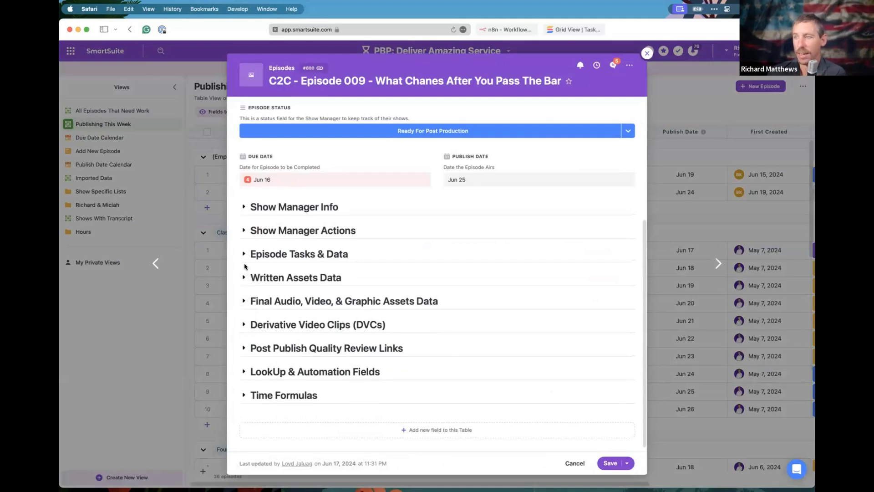
Review Episode 009's task checklist, four of six tasks done, and close the record.
left_click(245, 259)
scroll(299, 277, "down", 5)
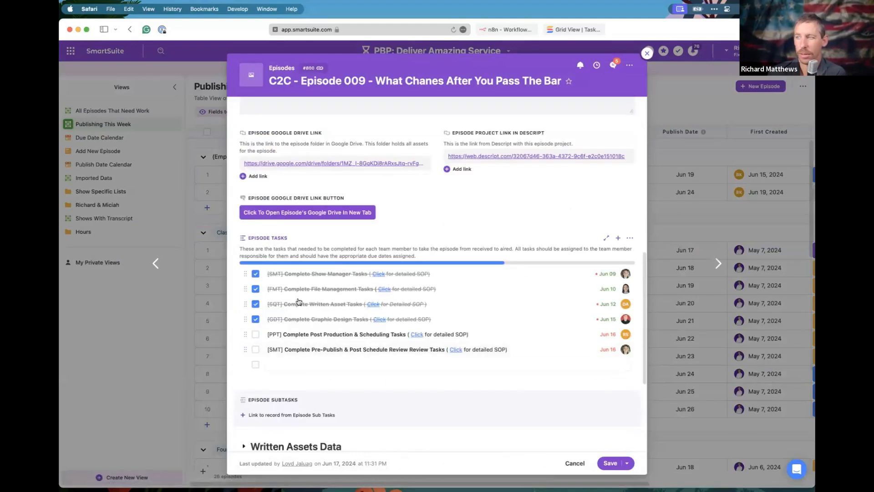
left_click(330, 364)
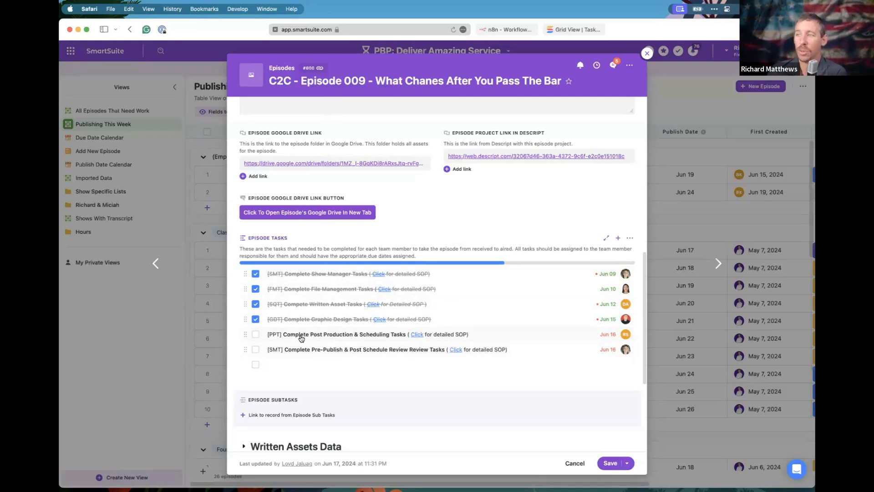
scroll(324, 299, "down", 5)
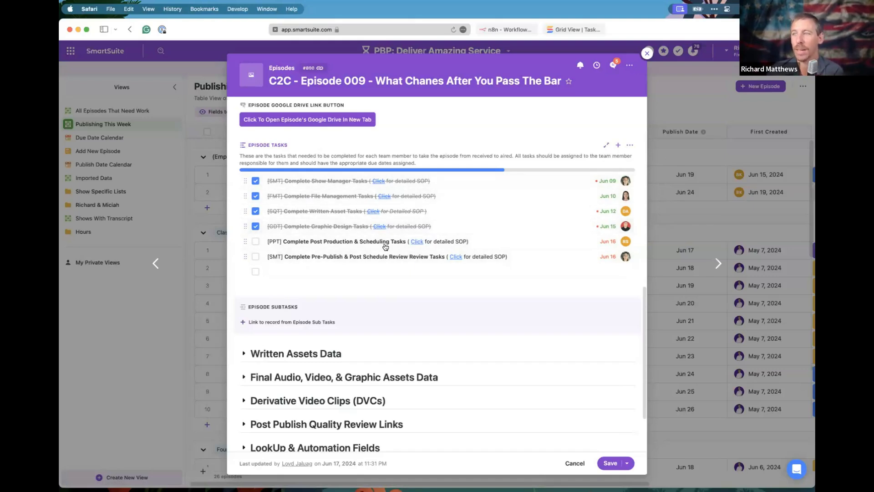
left_click(647, 54)
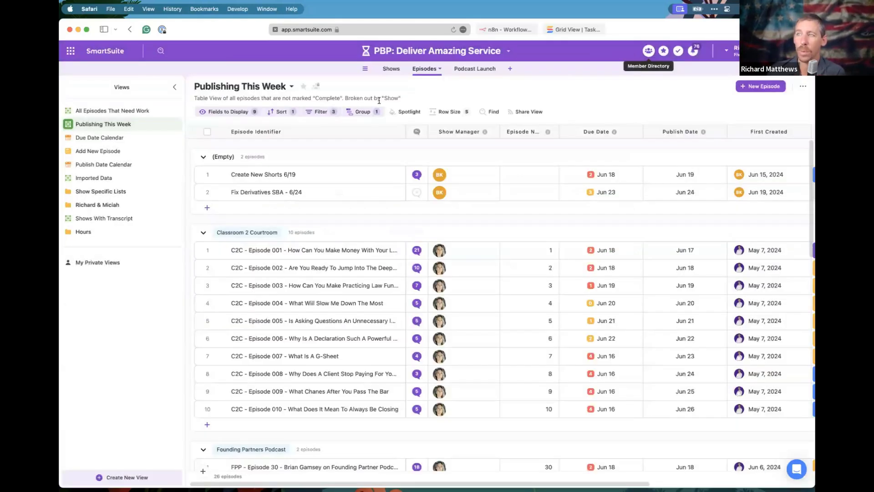
Open the hidden Task Lists Control table and review the Standard Speed record's due date offsets.
left_click(365, 68)
left_click(343, 227)
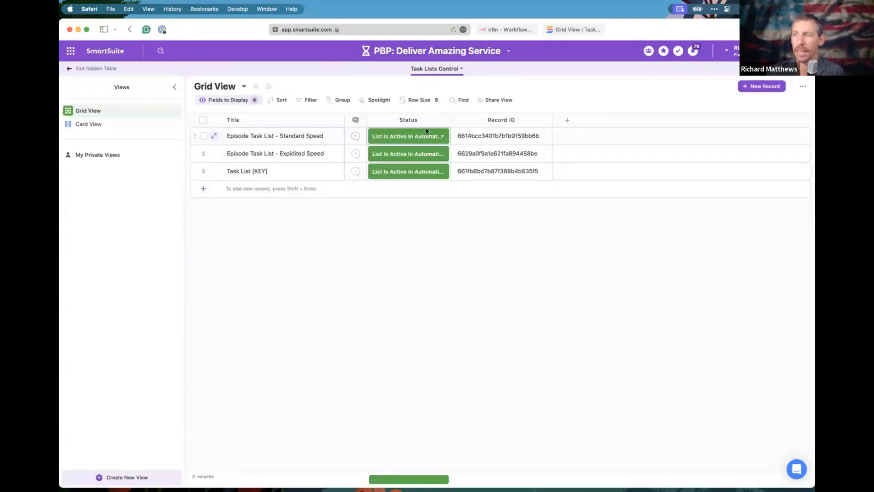
left_click(214, 135)
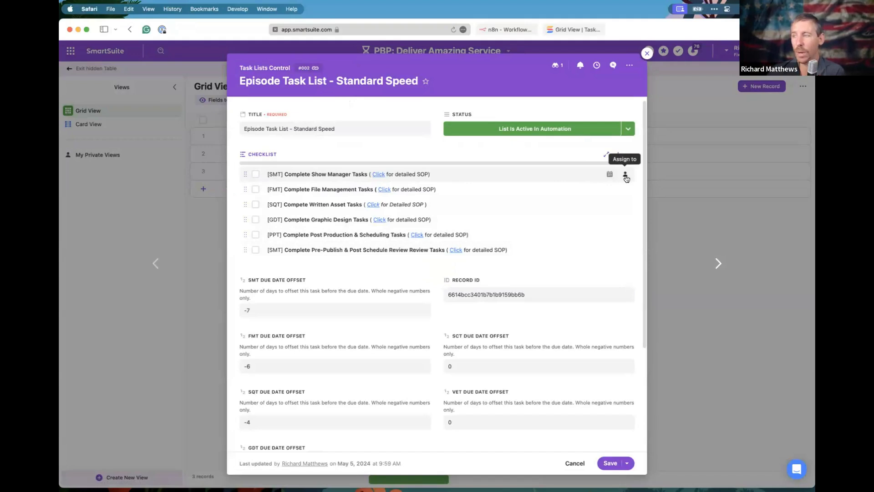
scroll(319, 227, "down", 1)
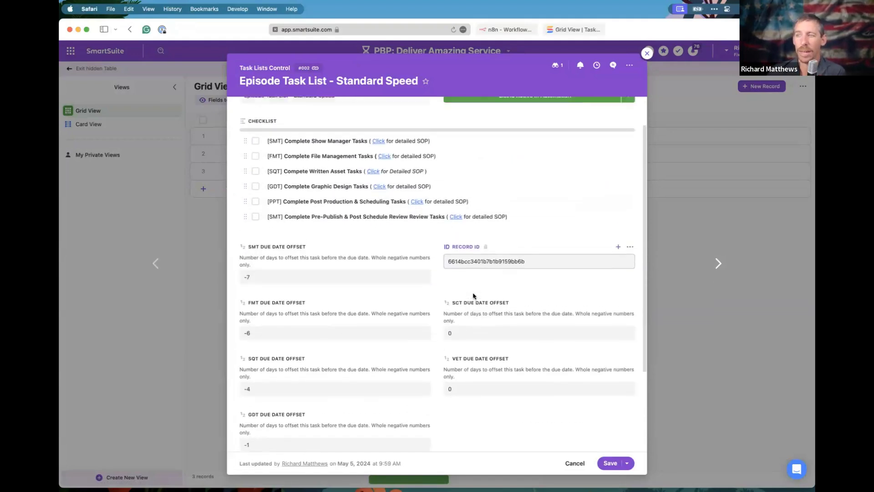
scroll(279, 264, "down", 5)
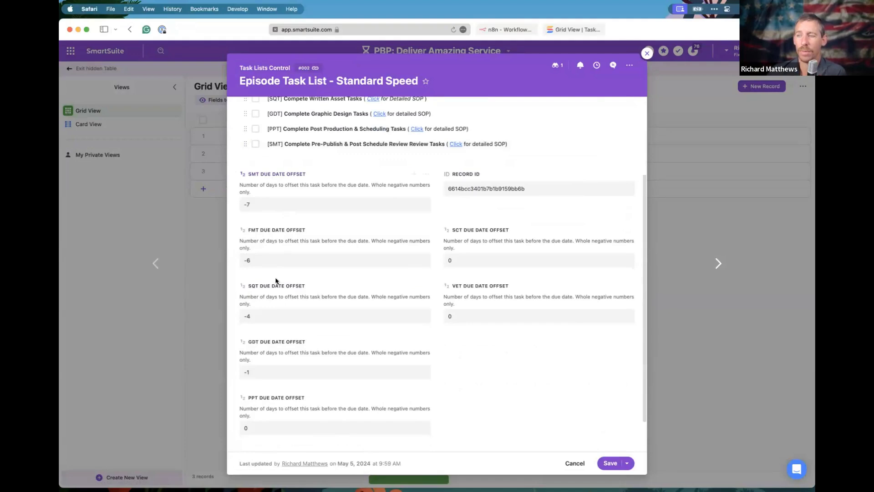
scroll(256, 234, "up", 4)
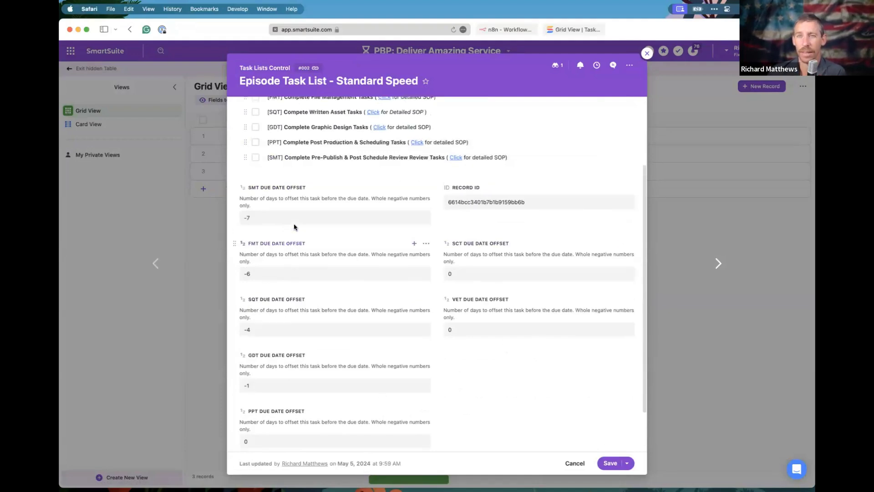
scroll(251, 211, "down", 2)
scroll(253, 210, "up", 2)
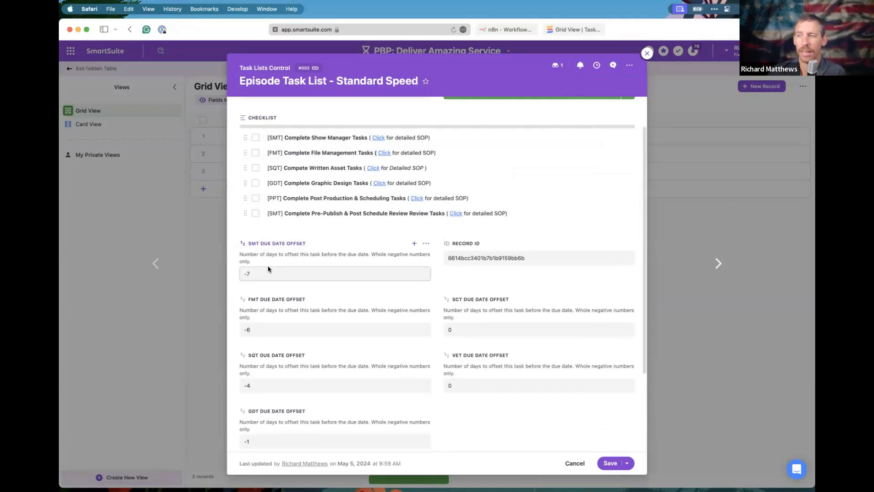
scroll(296, 253, "down", 1)
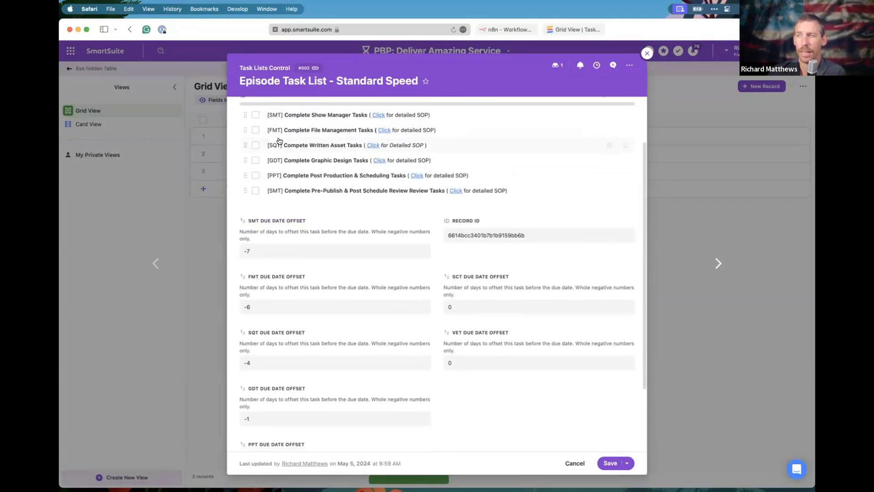
scroll(287, 250, "down", 2)
scroll(288, 167, "up", 1)
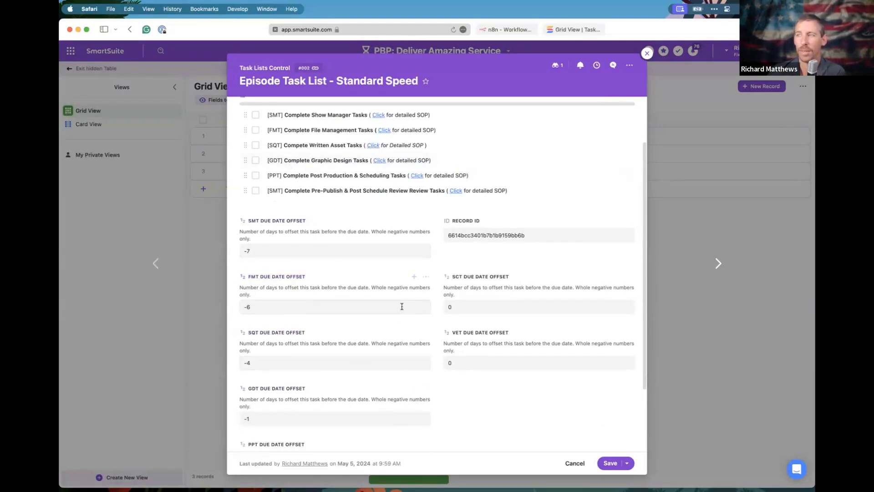
Review the Expidited Speed task list record, then return to the grid.
left_click(647, 53)
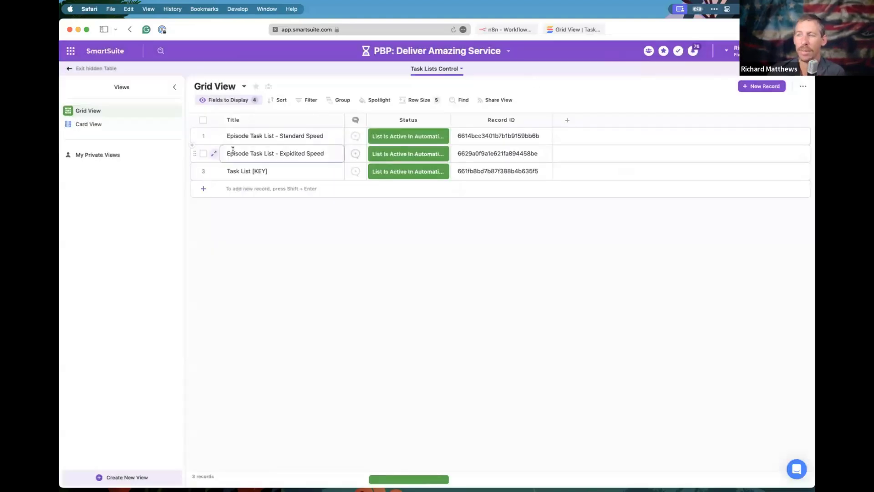
left_click(215, 153)
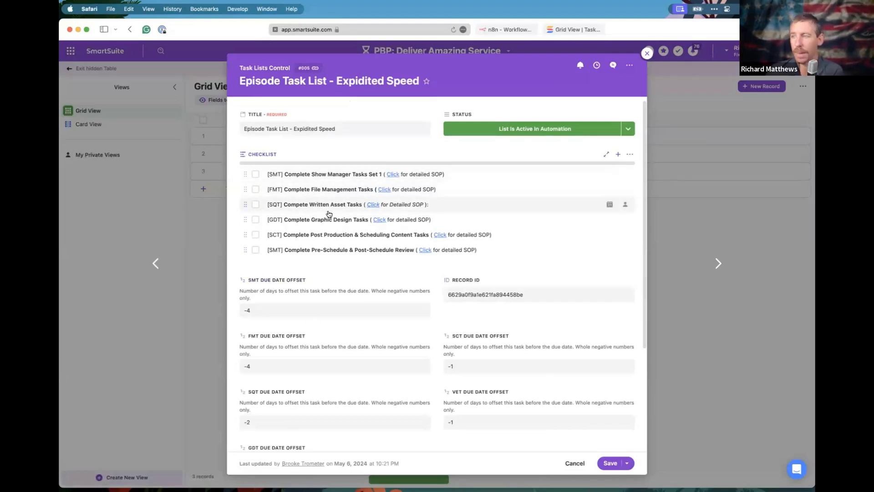
left_click(647, 54)
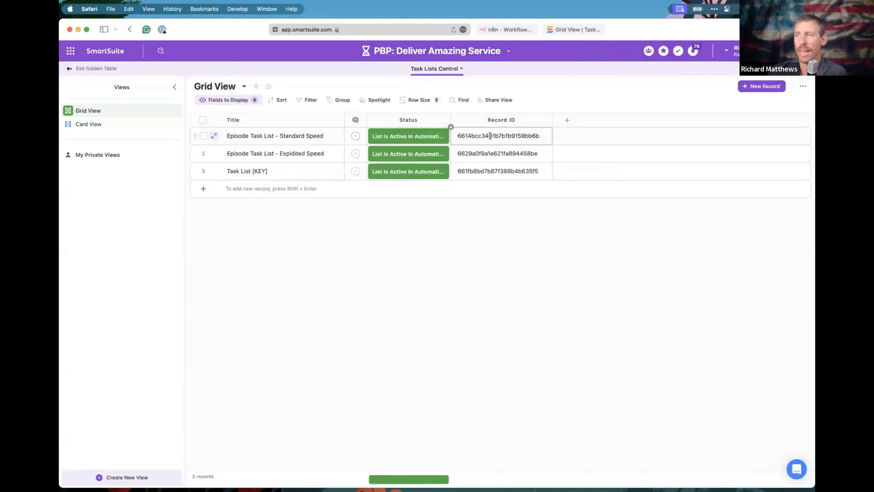
Show the Record ID field and copy the Standard Speed list's Record ID.
left_click(233, 100)
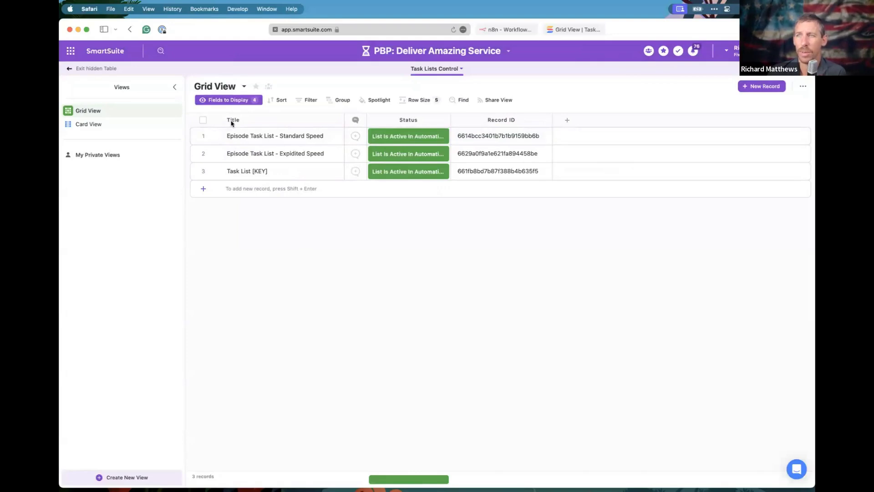
scroll(235, 282, "down", 2)
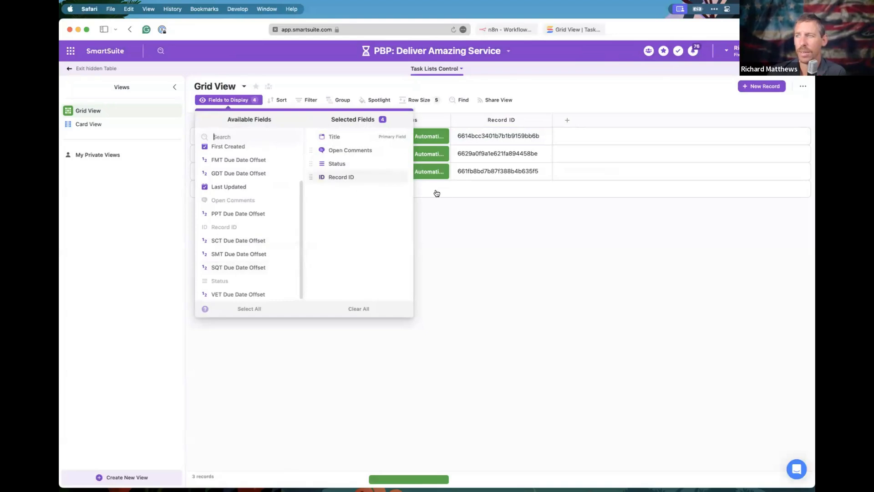
left_click(494, 139)
key("super+c")
Inspect the Record ID field settings, then discard the accidentally added empty record.
left_click(547, 120)
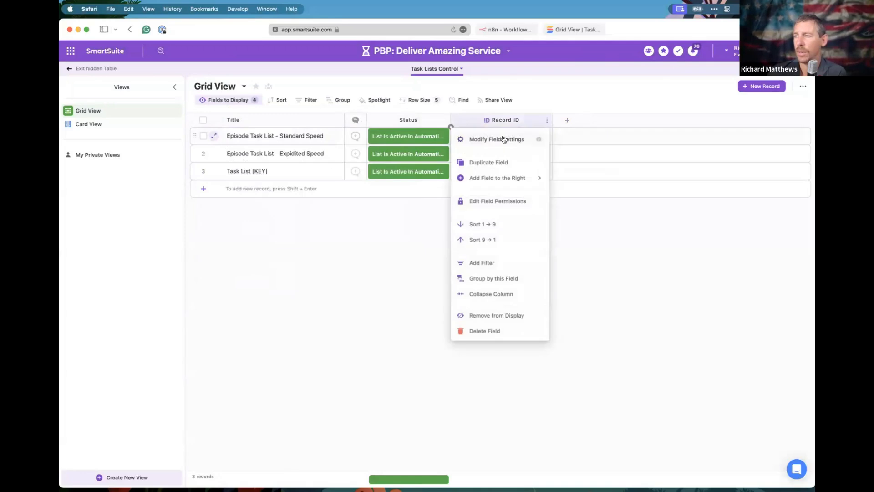
left_click(504, 139)
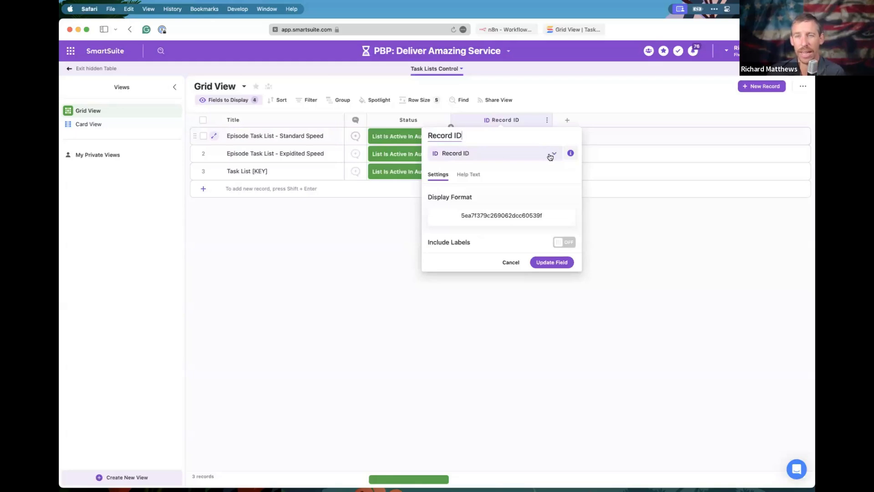
left_click(642, 193)
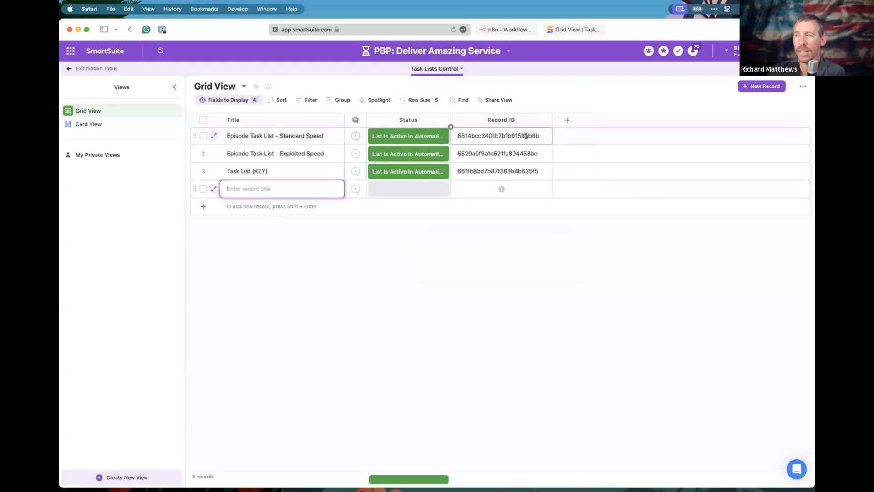
left_click(332, 289)
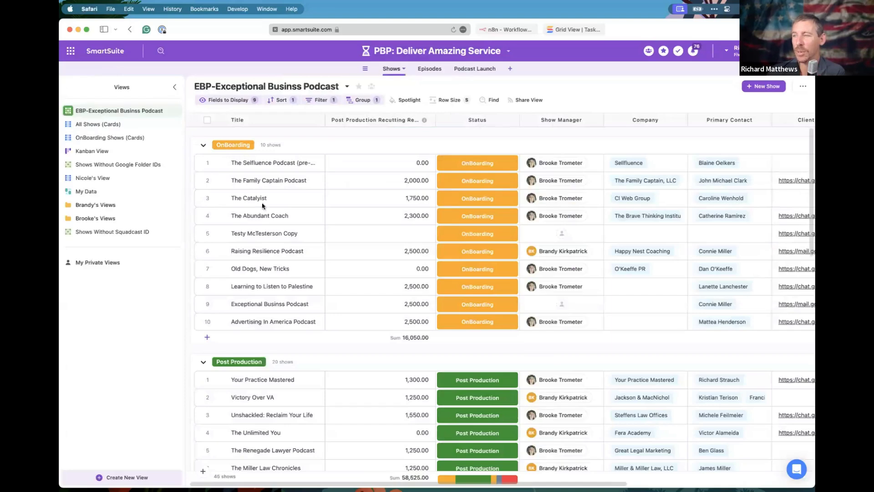
In C2C - Episode 001, view the Select Task Assignment List choices and field settings.
scroll(250, 307, "down", 2)
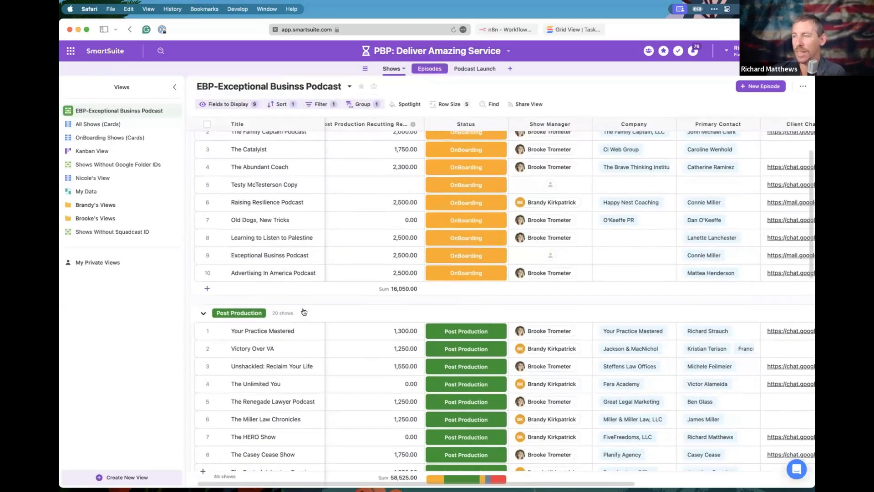
left_click(219, 203)
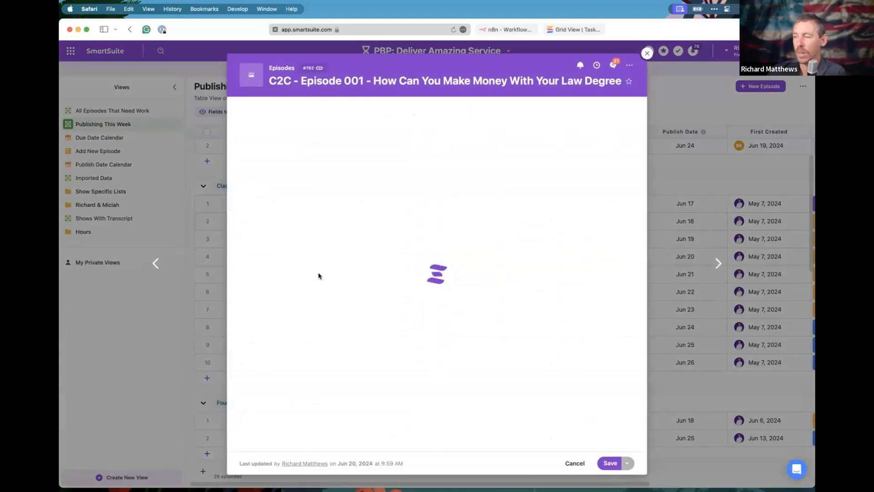
scroll(319, 278, "down", 3)
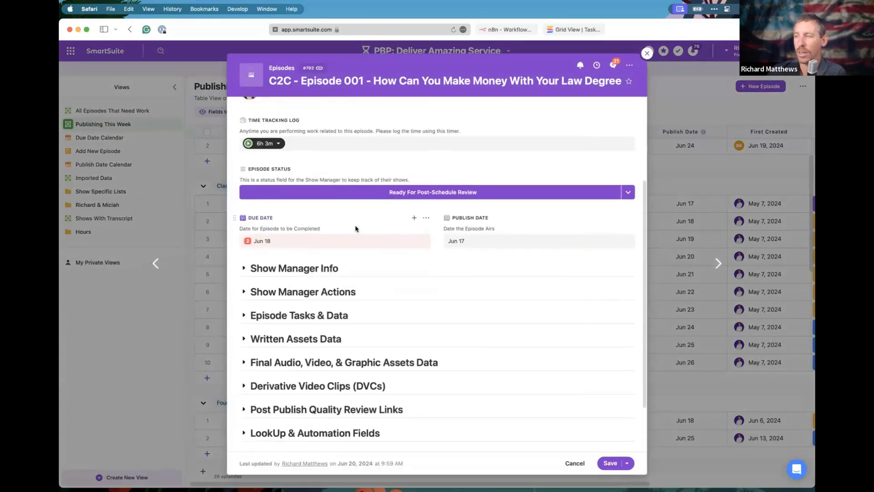
scroll(356, 229, "down", 3)
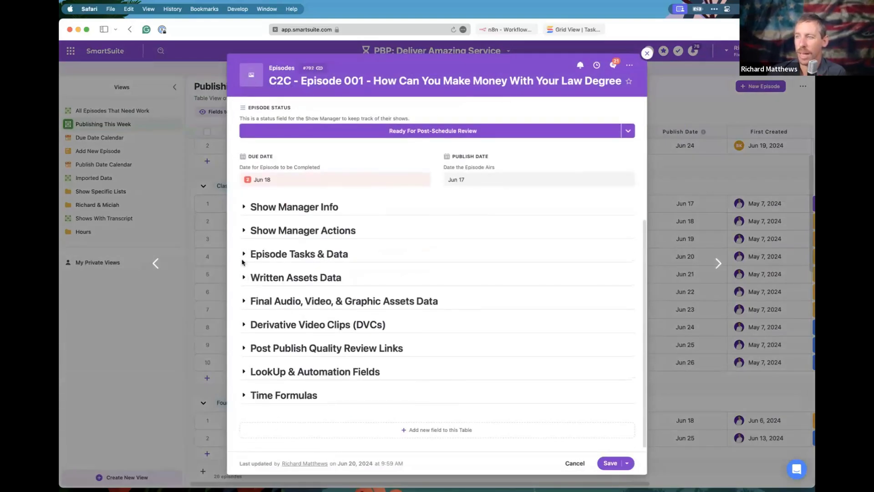
left_click(246, 231)
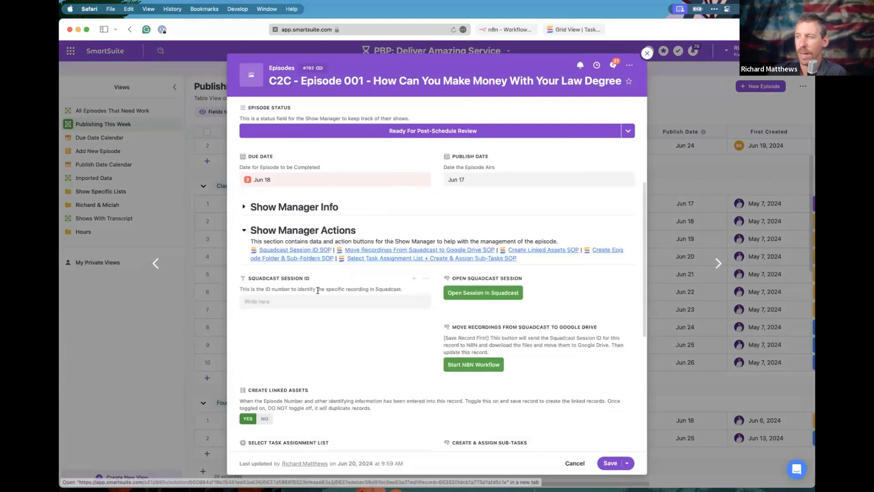
scroll(424, 300, "down", 5)
left_click(421, 295)
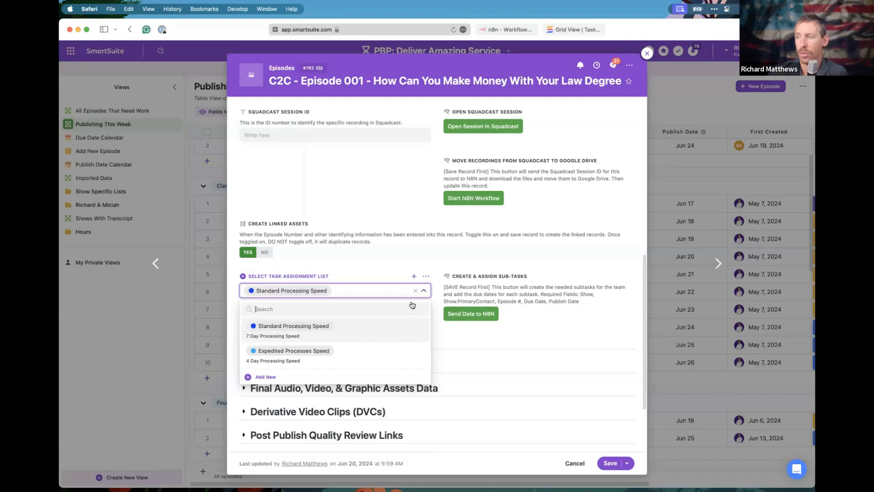
left_click(426, 275)
left_click(390, 297)
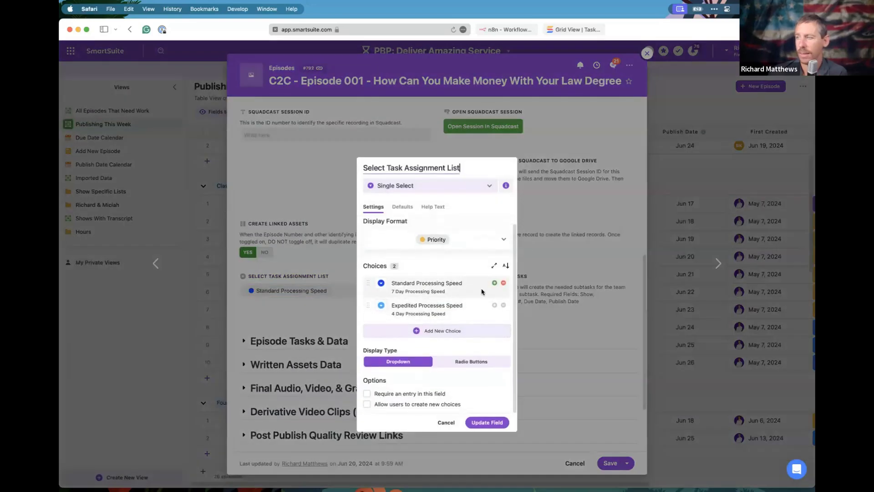
left_click(452, 291)
left_click(490, 274)
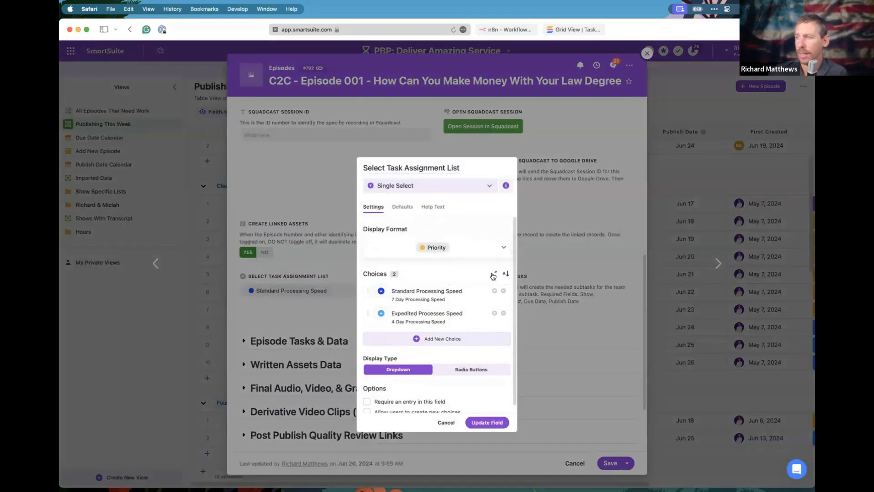
left_click(494, 275)
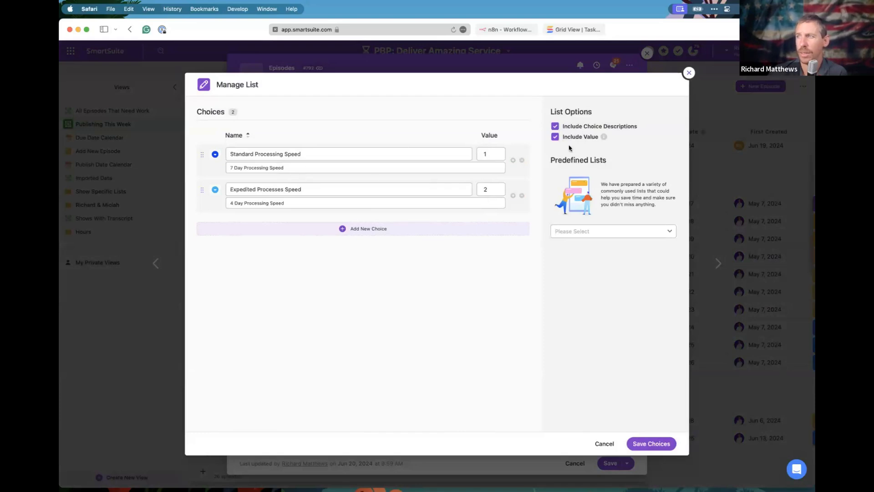
left_click(689, 73)
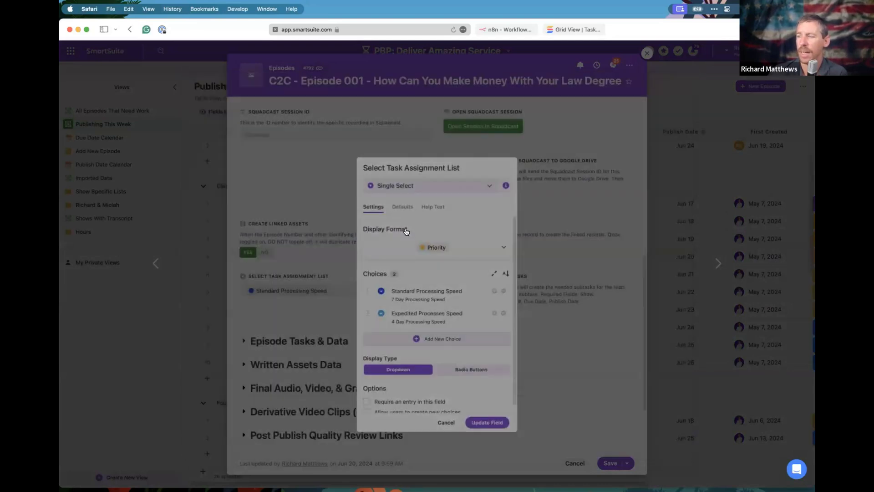
left_click(537, 220)
left_click(469, 292)
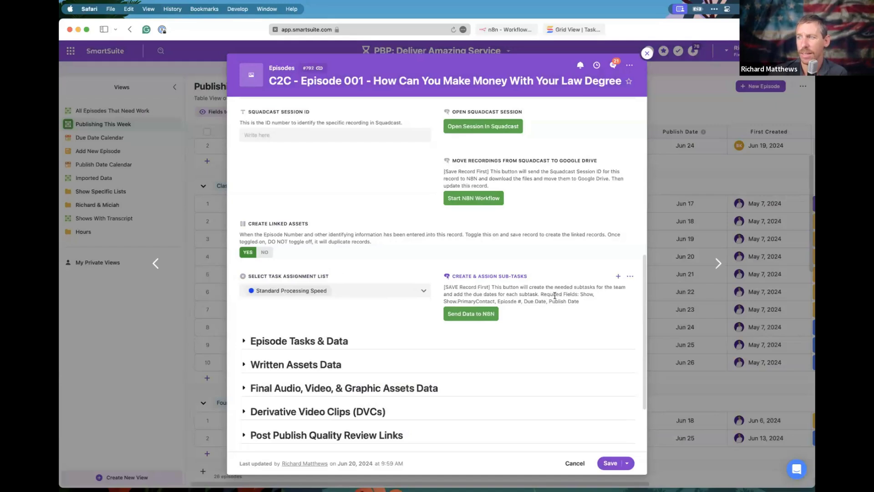
Expand Episode Tasks & Data to check task due dates and assignees, then close Episode 001.
scroll(518, 317, "down", 3)
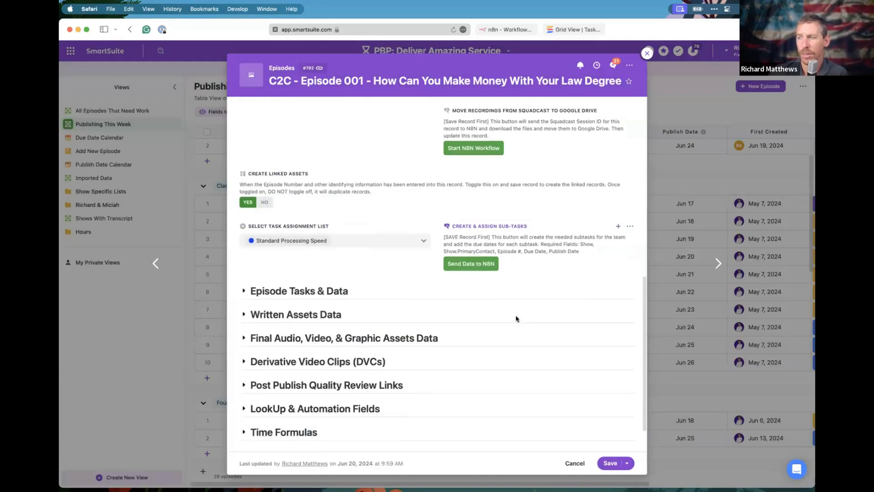
left_click(245, 280)
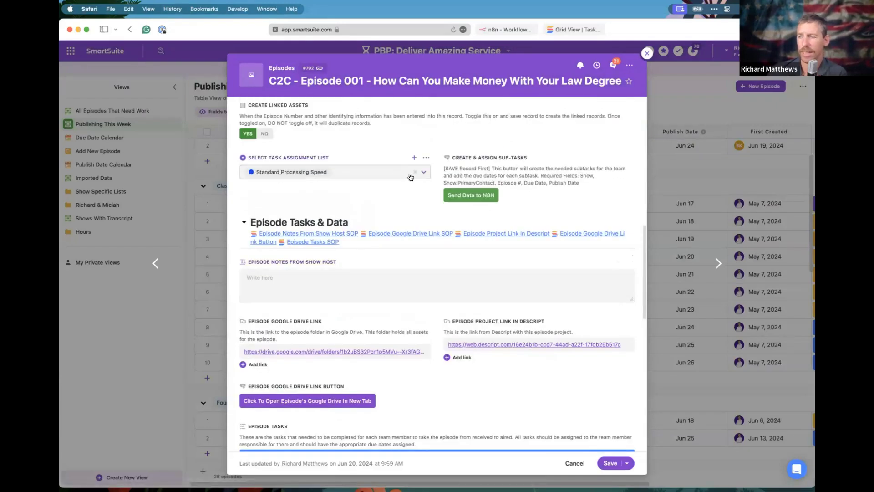
scroll(388, 273, "down", 8)
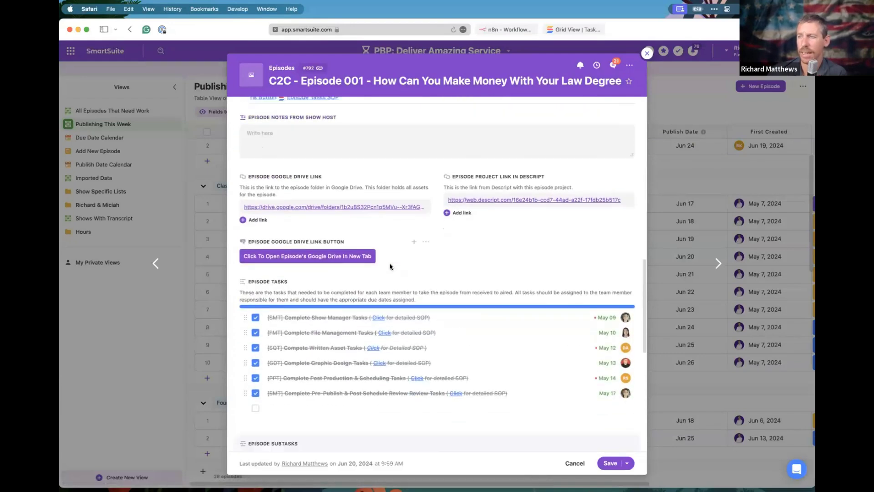
left_click(646, 54)
Add a new episode row named 'Test Record' and open its full record.
left_click(208, 207)
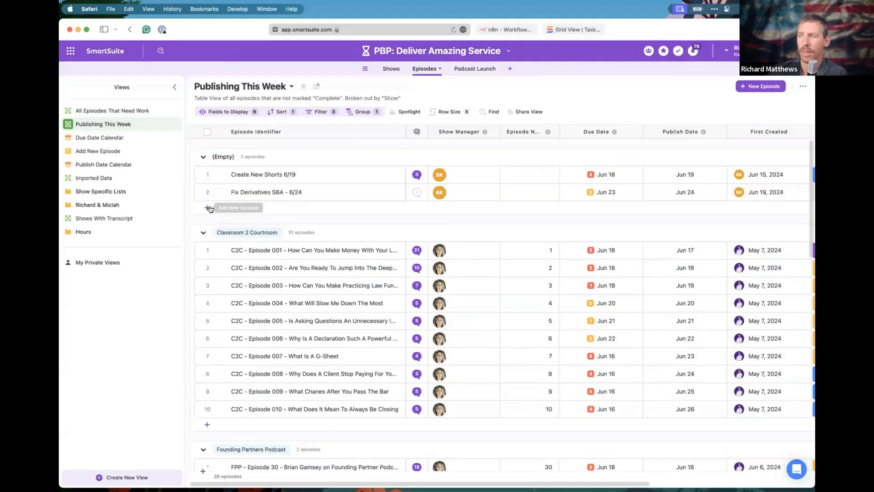
type("Test Recoe")
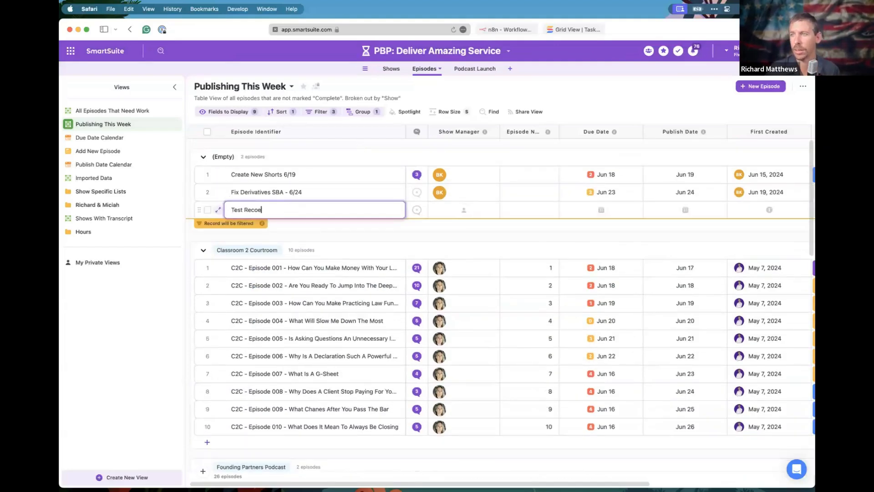
key("Return")
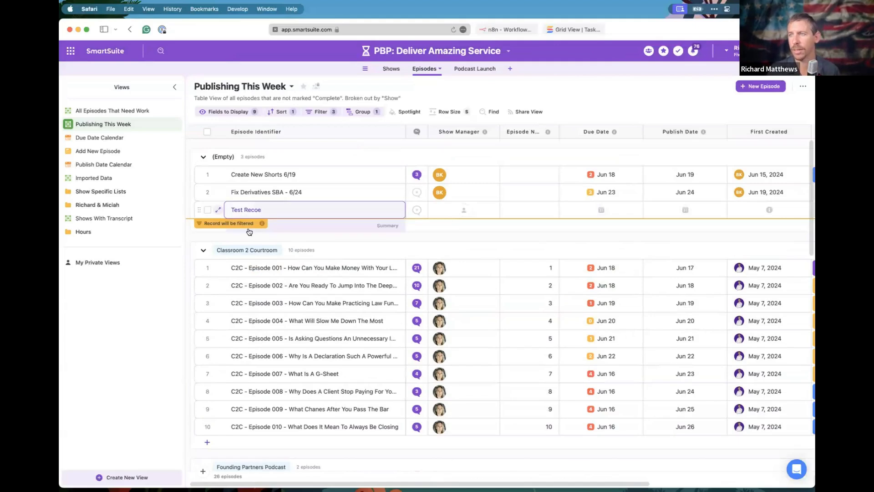
left_click(272, 213)
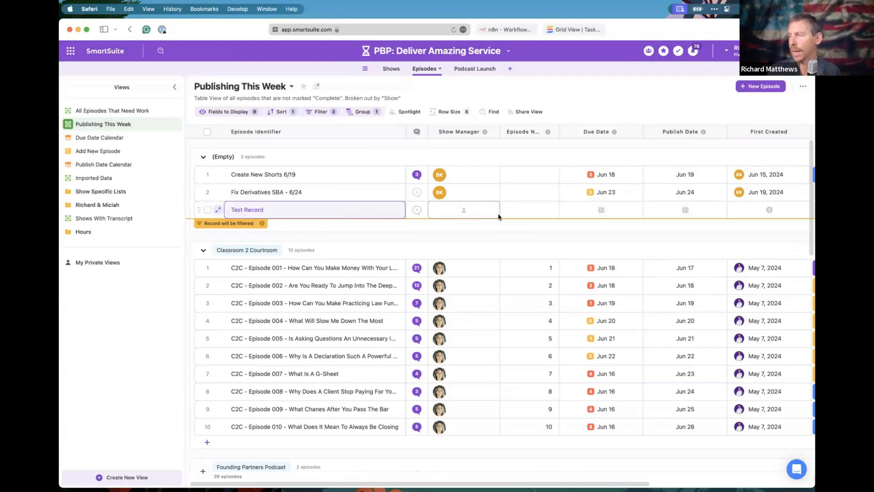
left_click(219, 211)
scroll(318, 239, "down", 5)
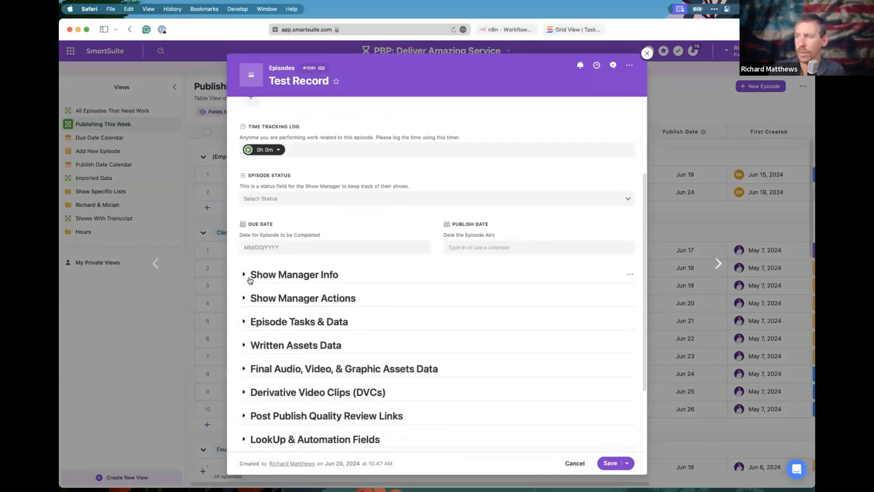
Enter episode number 500 and link the episode to The HERO Show.
left_click(250, 278)
left_click(269, 262)
type("500")
scroll(336, 304, "down", 3)
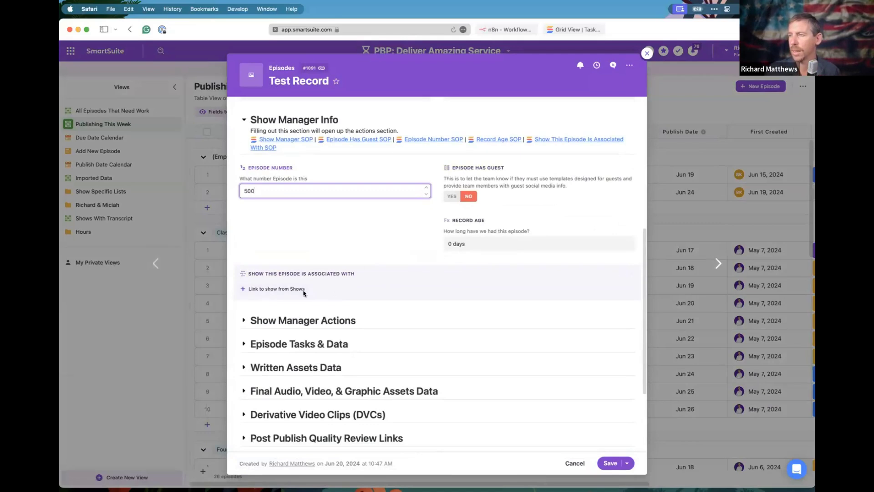
left_click(266, 290)
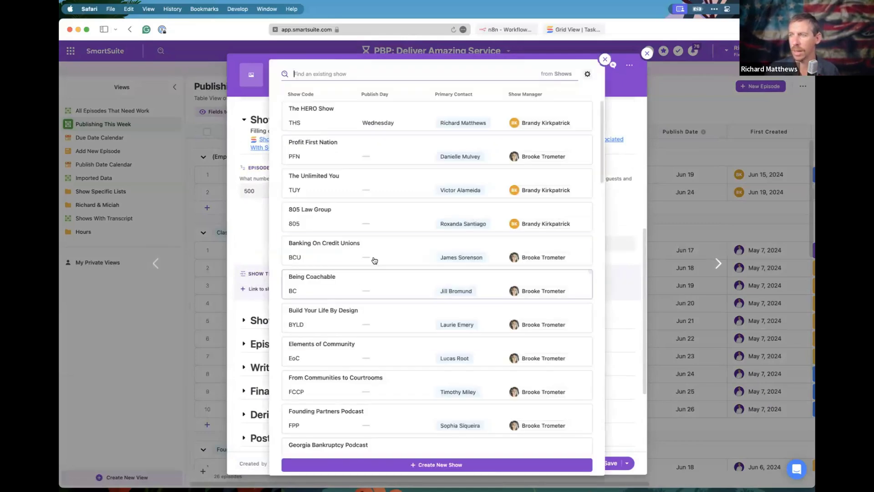
left_click(321, 114)
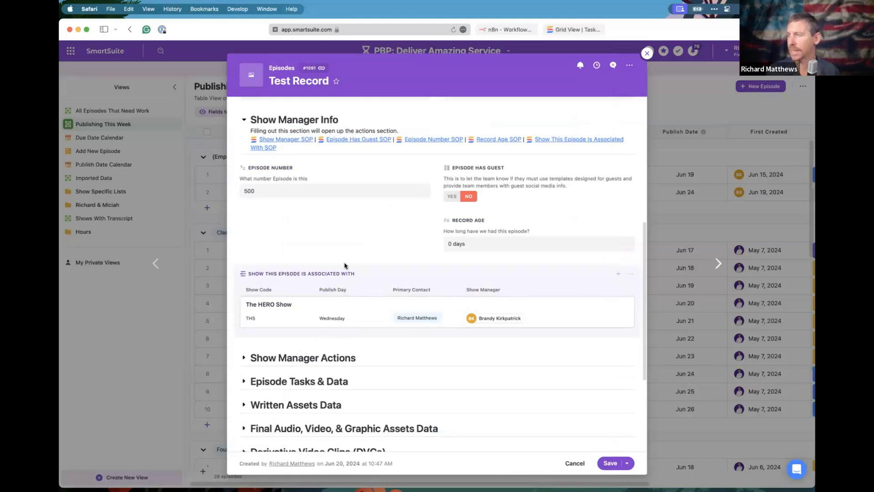
scroll(384, 228, "up", 5)
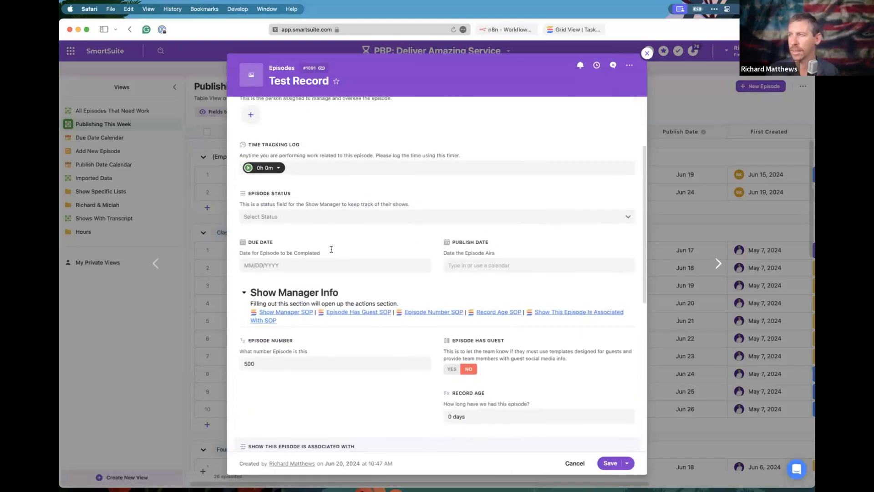
Set the due date to June 30 and the publish date to July 4, 2024.
left_click(291, 265)
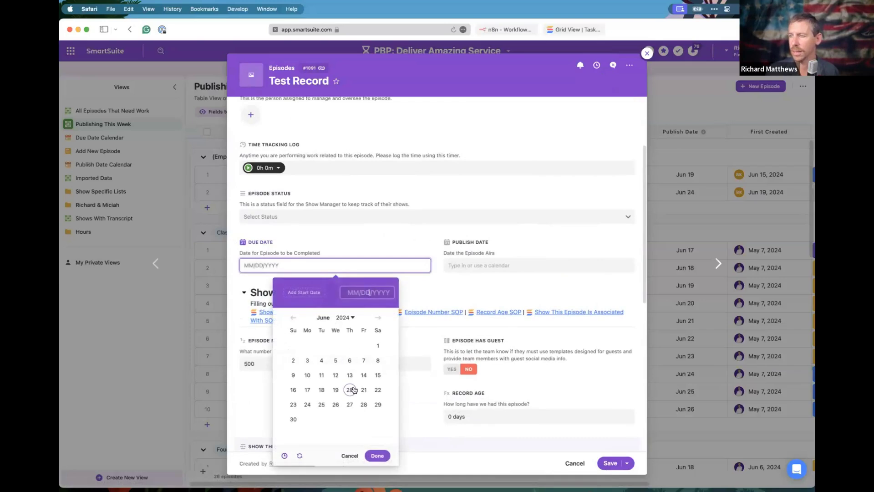
left_click(293, 418)
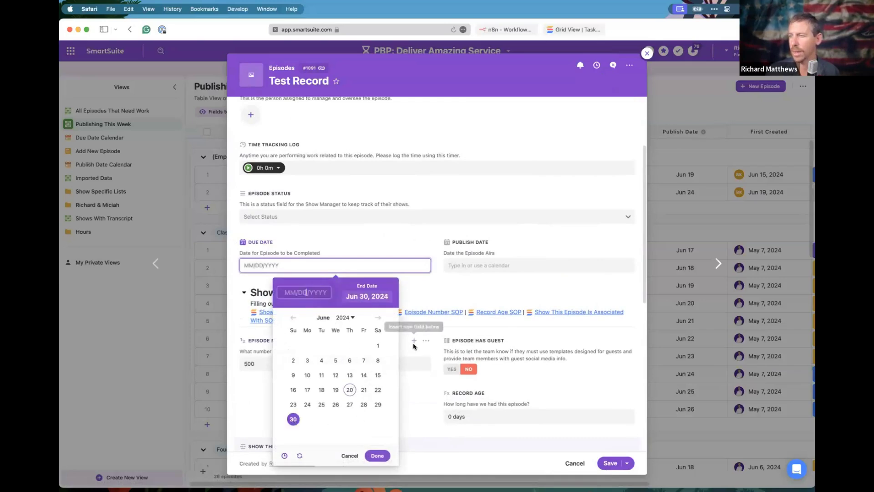
left_click(377, 455)
left_click(471, 264)
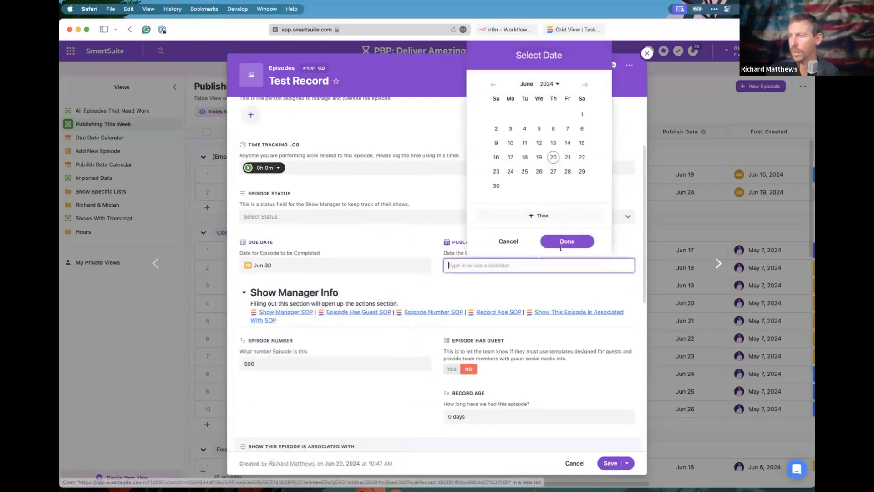
left_click(586, 86)
left_click(552, 352)
left_click(522, 303)
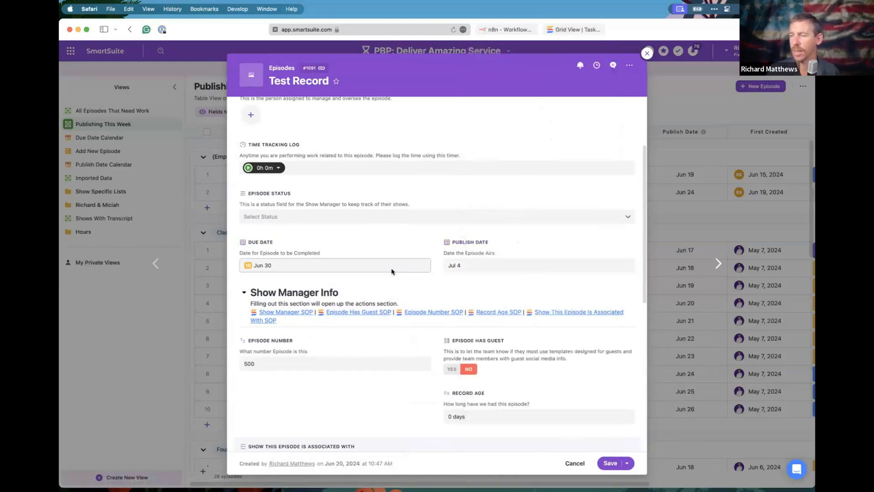
Set the episode status to New Episode From Client!
left_click(289, 218)
left_click(341, 234)
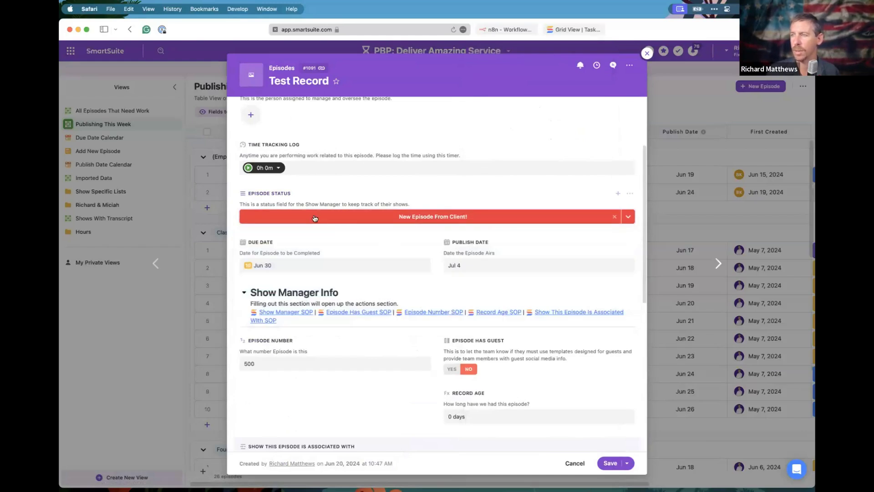
scroll(315, 219, "up", 2)
scroll(313, 187, "up", 2)
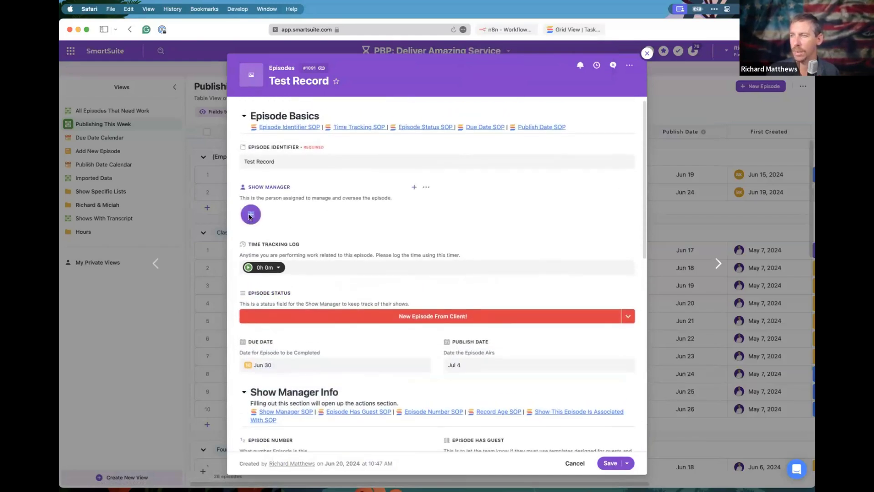
Assign a person as the episode's show manager.
left_click(250, 214)
scroll(269, 294, "down", 10)
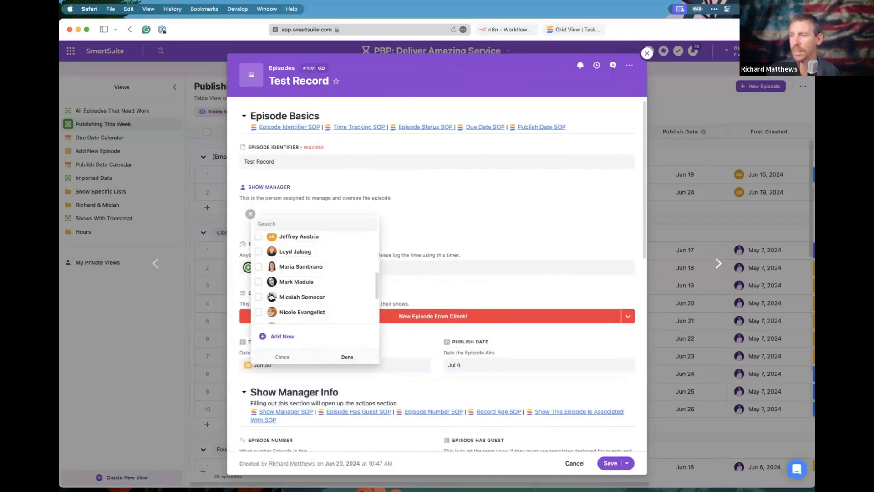
scroll(271, 296, "down", 2)
left_click(273, 297)
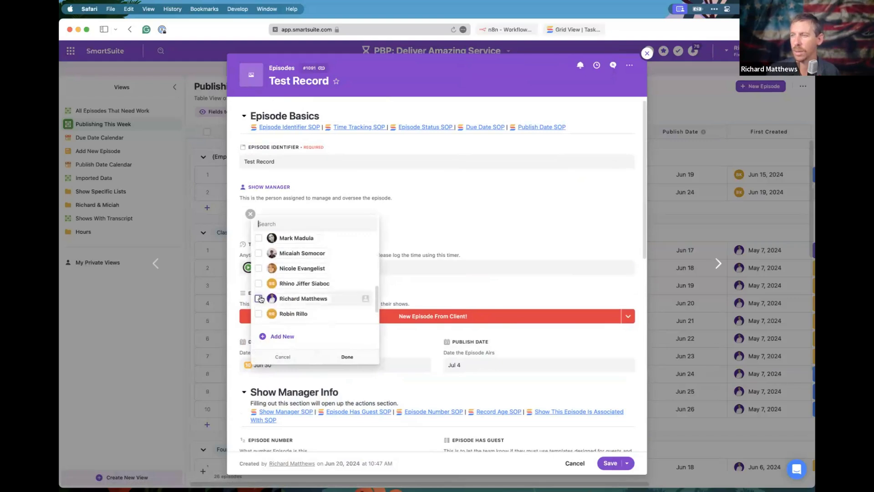
left_click(439, 219)
scroll(368, 297, "down", 5)
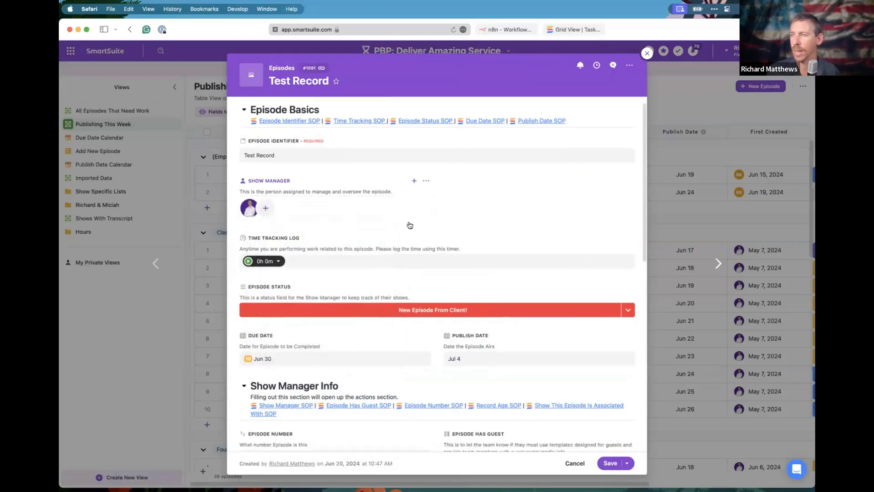
scroll(368, 297, "down", 4)
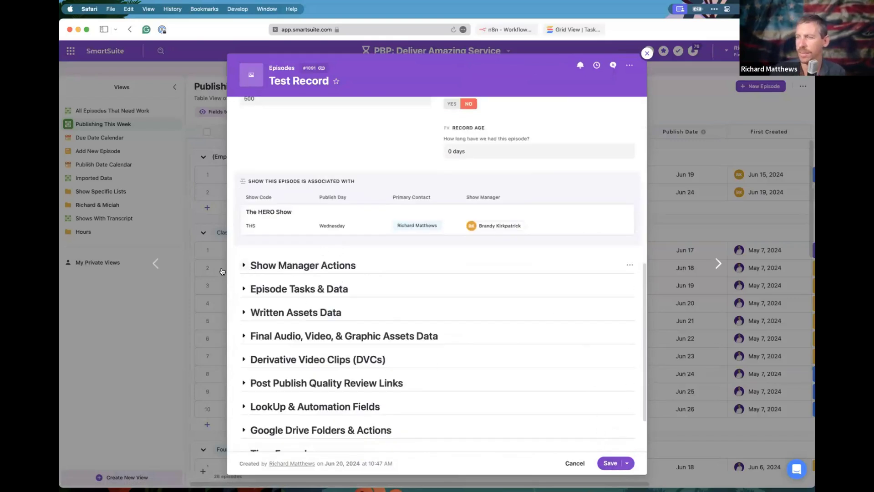
Expand Show Manager Actions, look over the form, and save the Test Record episode.
left_click(245, 266)
scroll(501, 255, "down", 4)
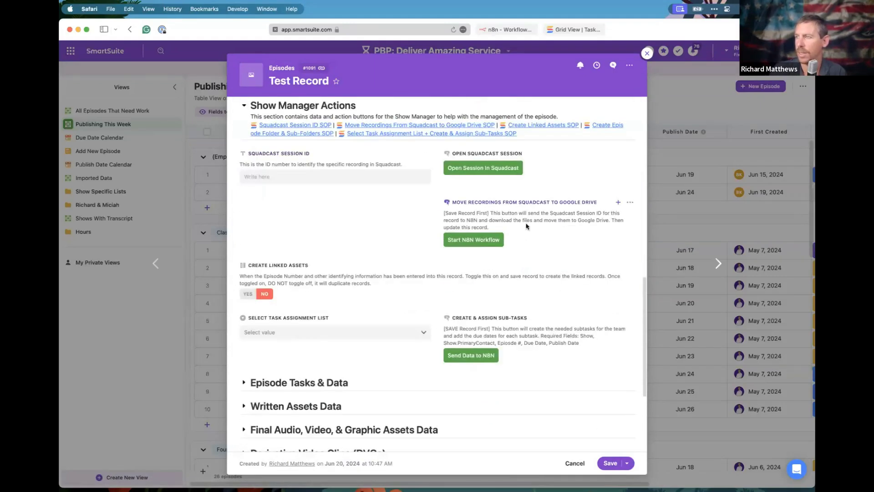
scroll(579, 230, "down", 2)
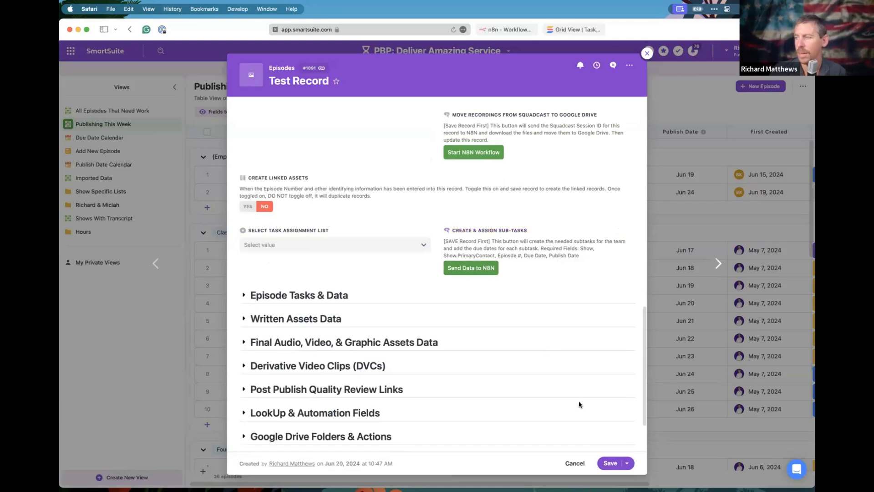
left_click(610, 463)
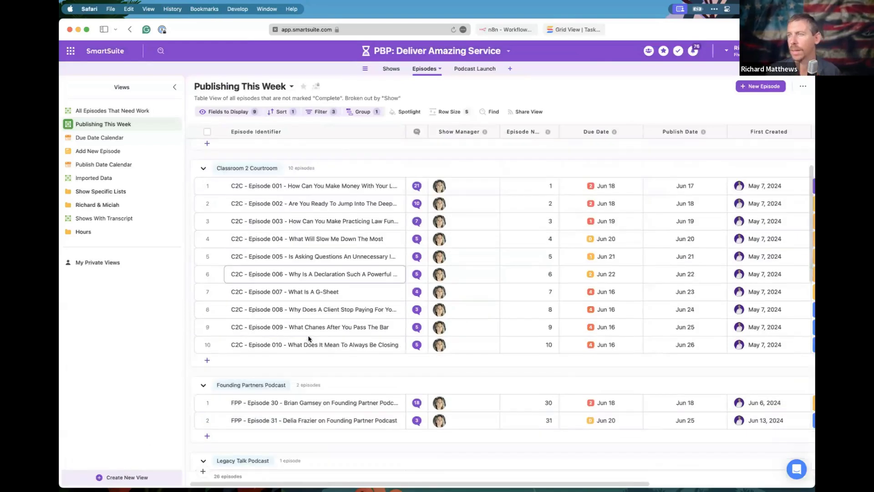
In the All Episodes That Need Work view, search 'test record' and open the matching episode.
left_click(489, 112)
type("test record")
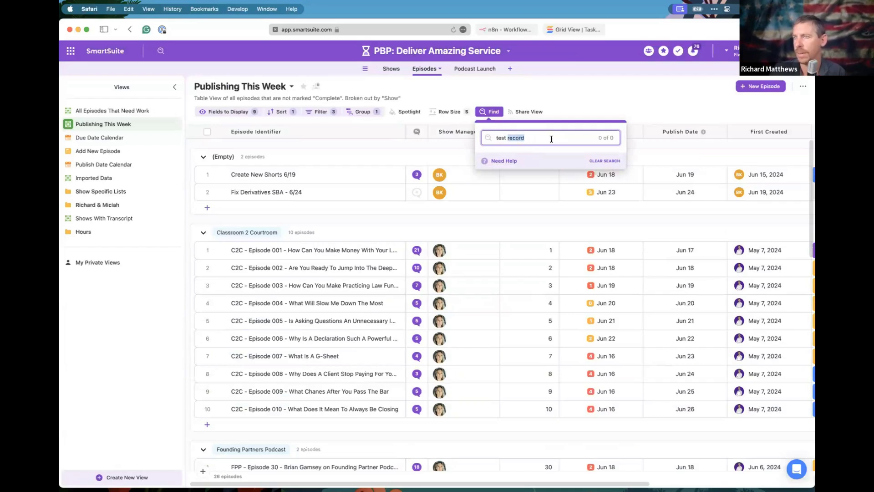
left_click(119, 113)
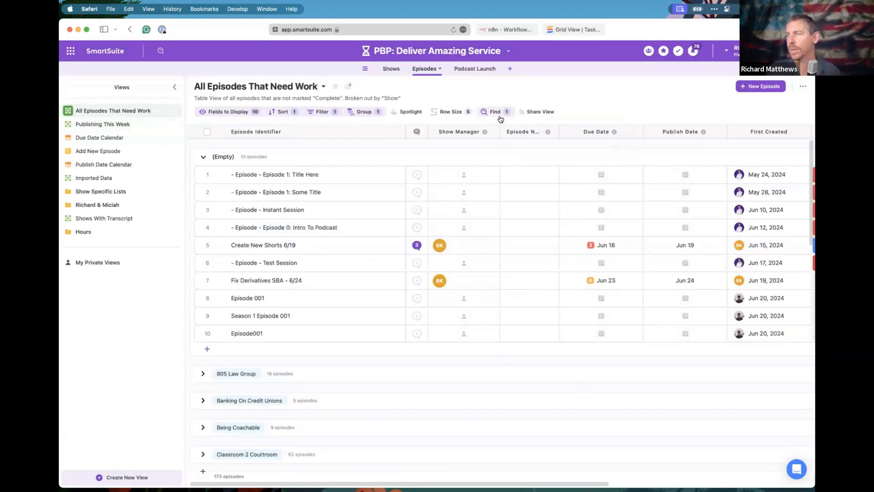
left_click(496, 113)
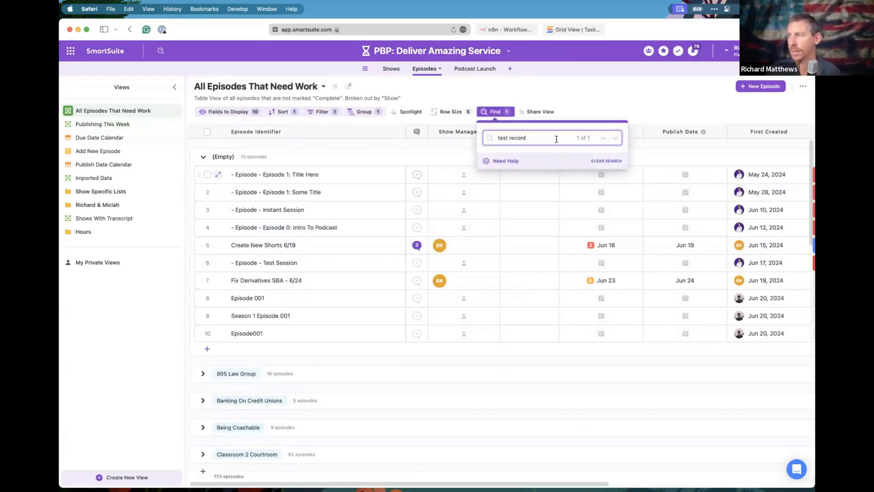
scroll(339, 332, "down", 15)
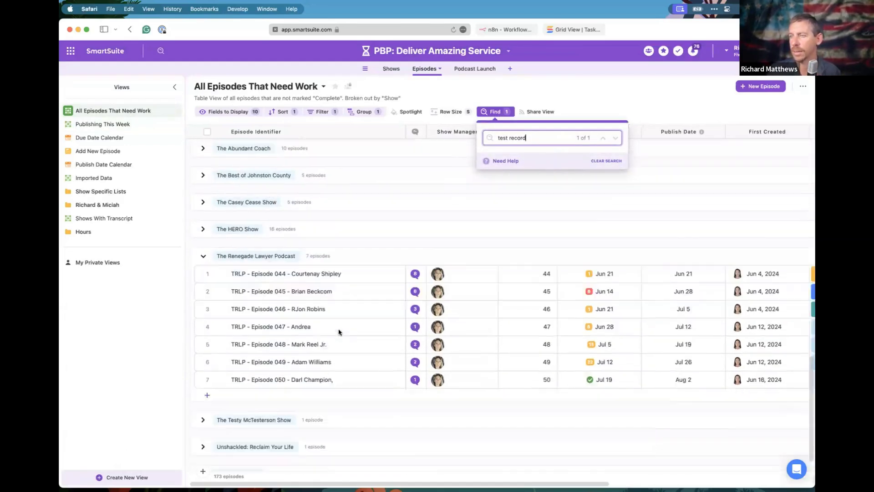
scroll(339, 332, "up", 12)
scroll(339, 332, "up", 5)
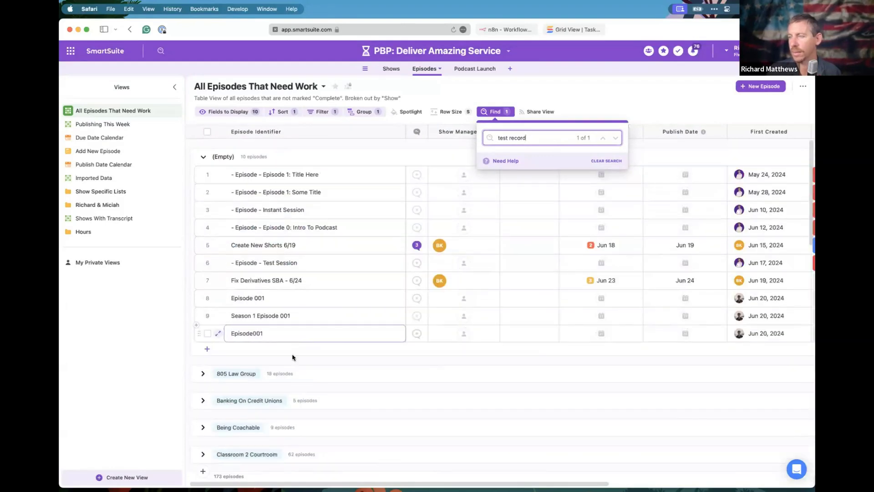
double_click(532, 134)
key("BackSpace")
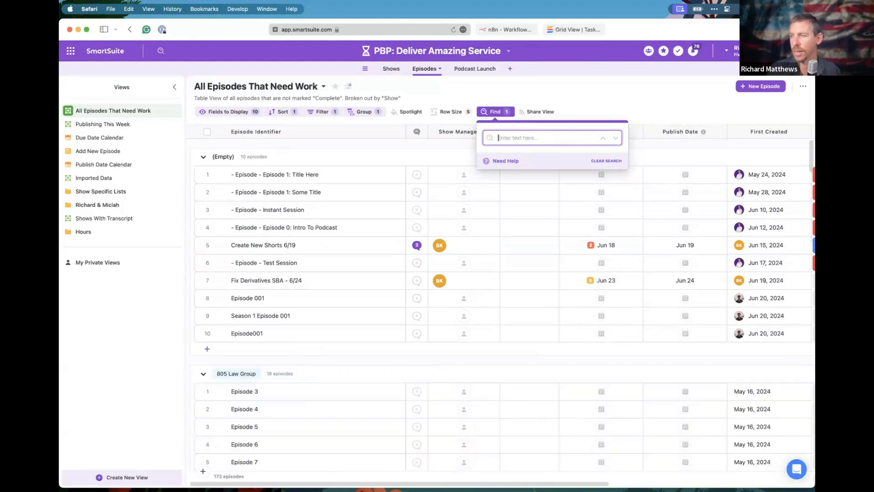
type("test record")
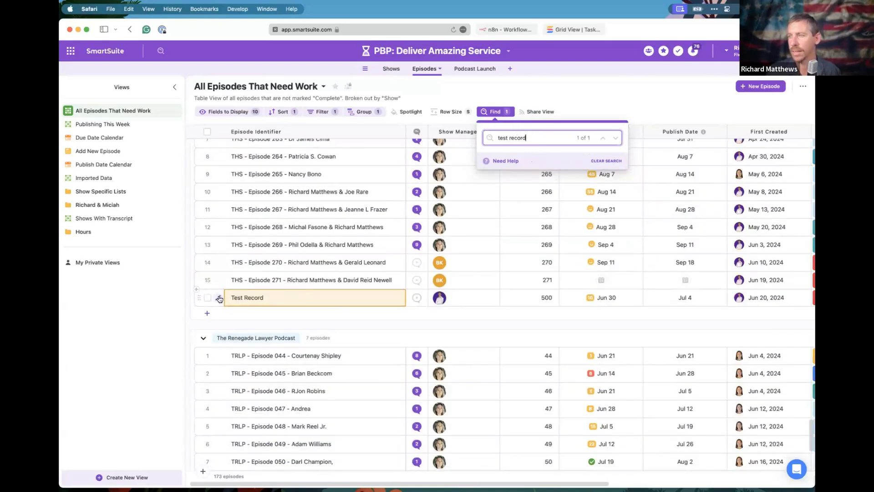
left_click(219, 298)
Choose the Standard Processing Speed task list and send the episode data to n8n.
scroll(398, 270, "down", 5)
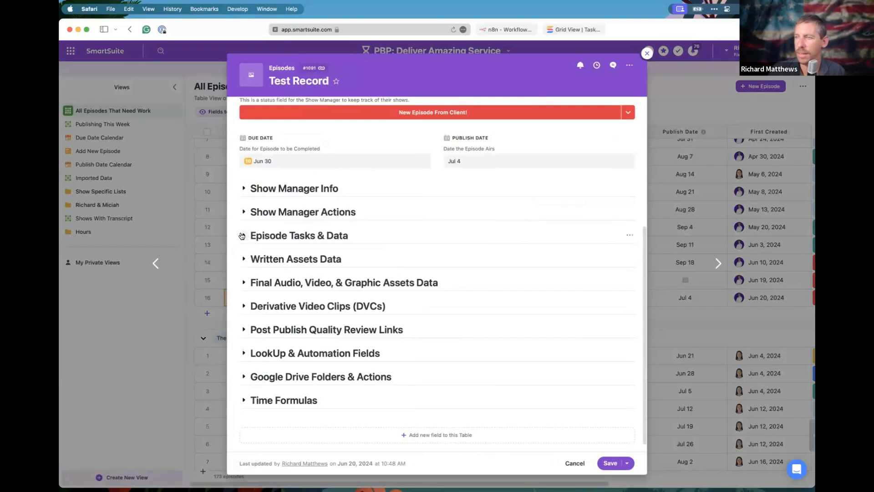
left_click(242, 212)
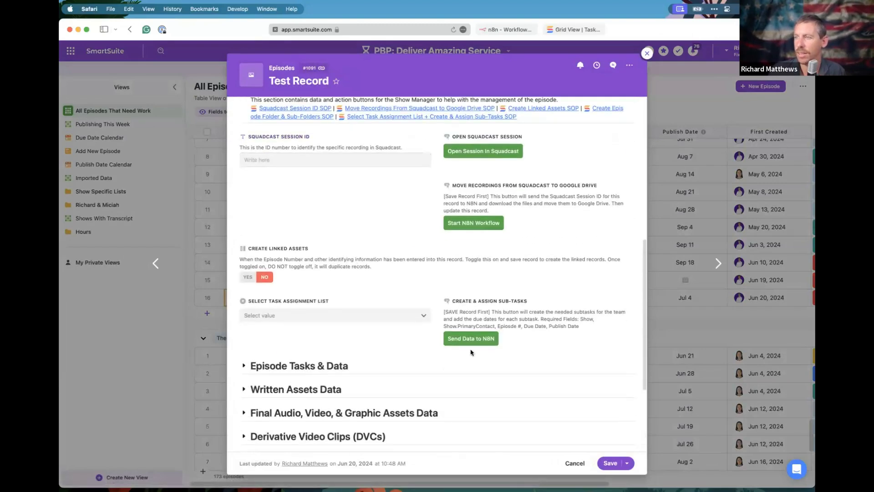
left_click(397, 314)
left_click(278, 352)
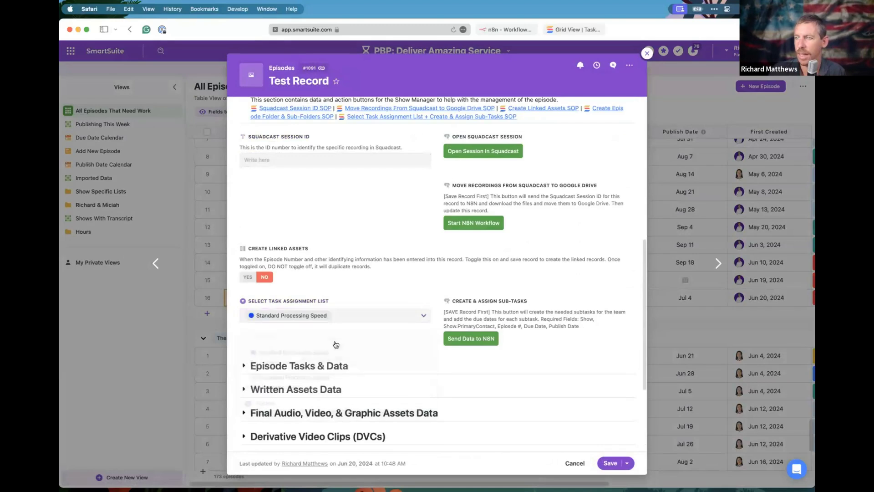
scroll(445, 351, "down", 2)
scroll(445, 351, "down", 1)
left_click(467, 300)
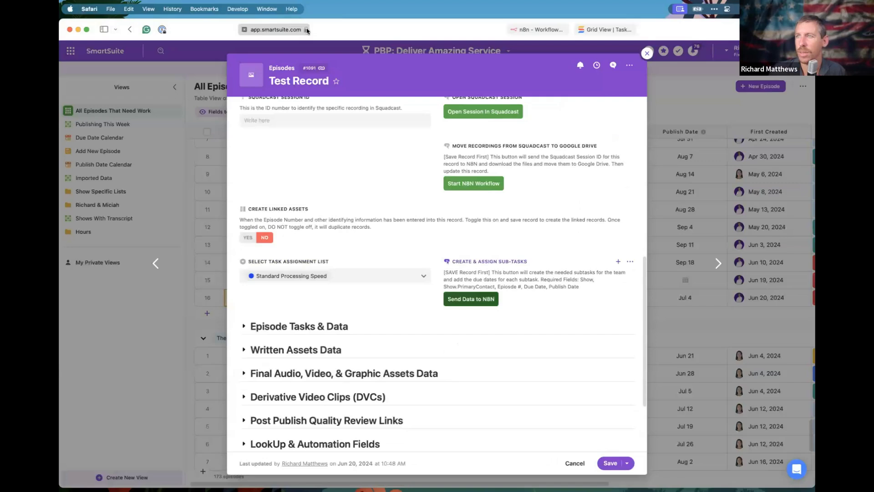
Check the episode's tasks and the n8n workflows list, then return to the Test Record.
left_click(309, 30)
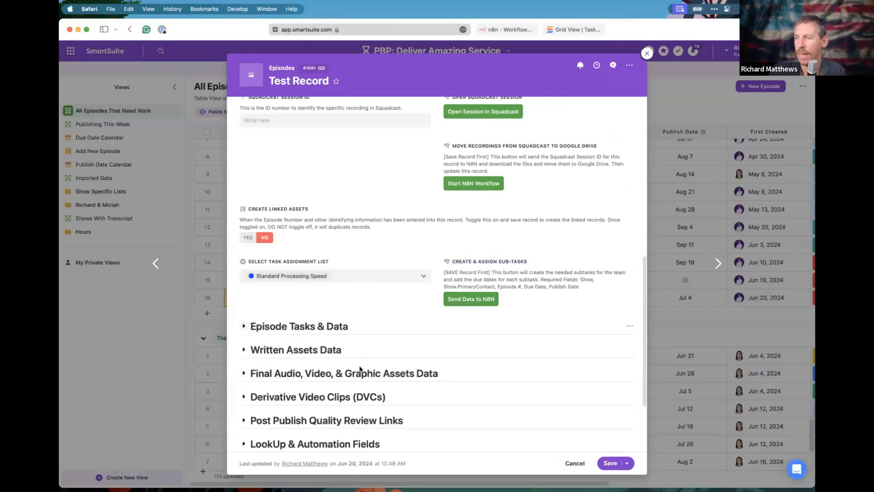
left_click(319, 326)
scroll(360, 366, "down", 5)
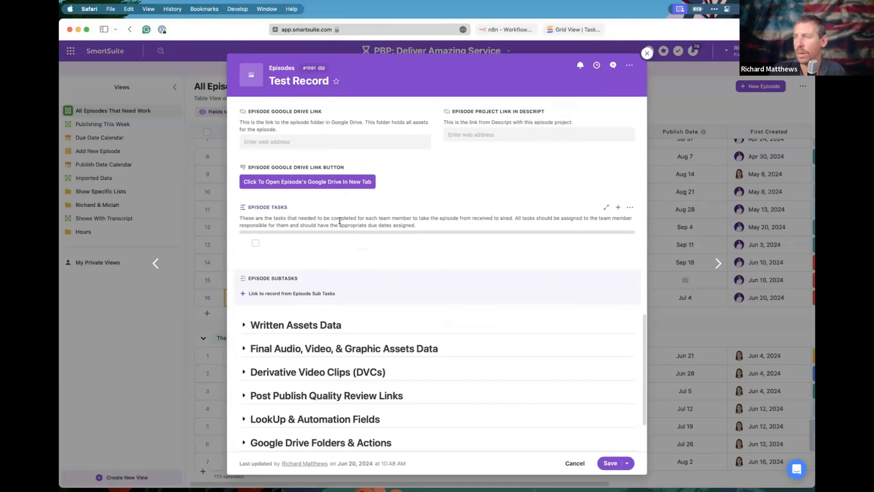
scroll(374, 246, "up", 2)
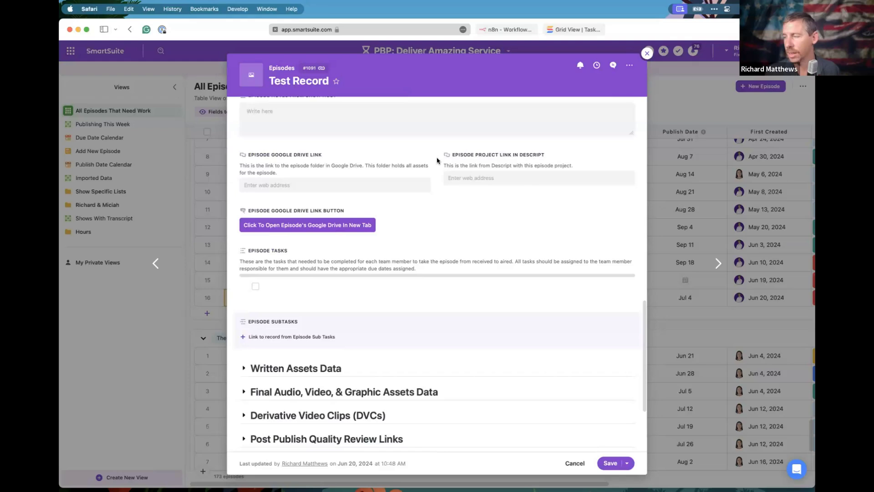
left_click(505, 29)
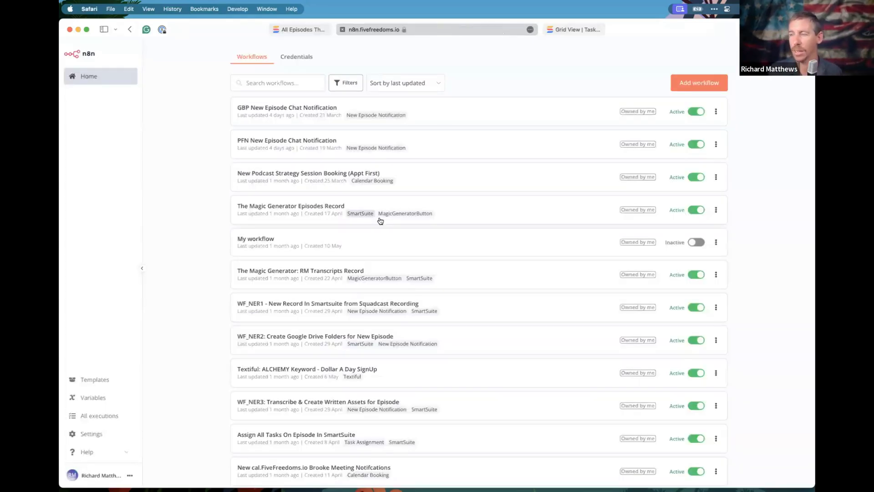
left_click(303, 30)
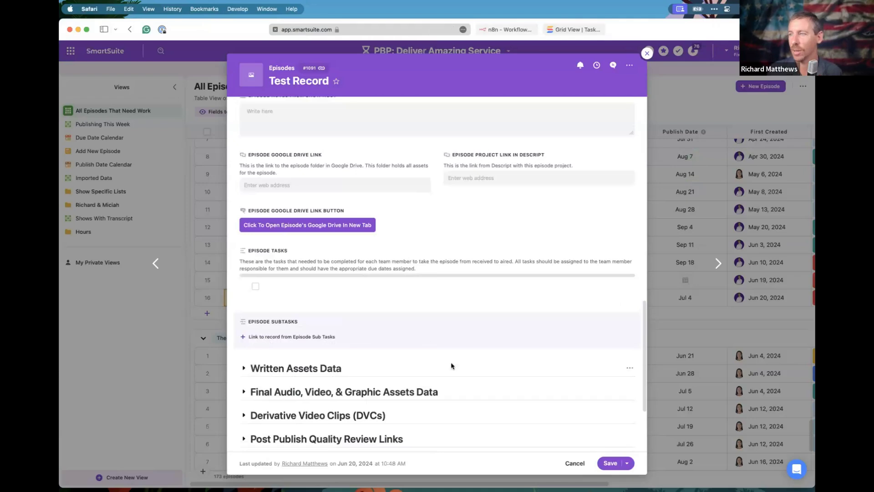
Save and reopen the Test Record, then send it to n8n to create sub-tasks.
scroll(358, 260, "up", 8)
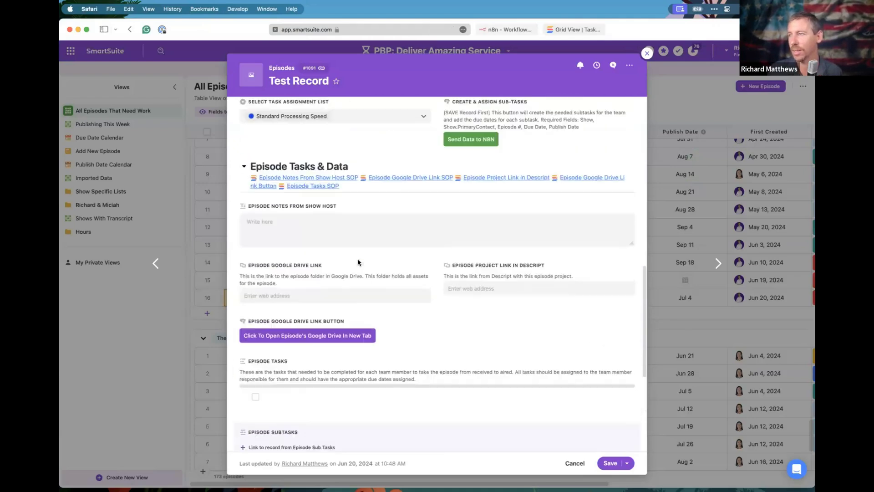
left_click(611, 461)
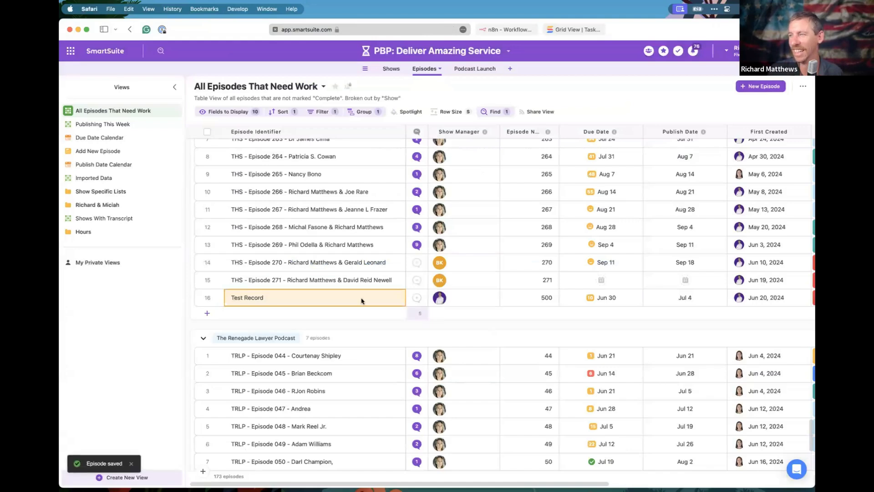
left_click(222, 301)
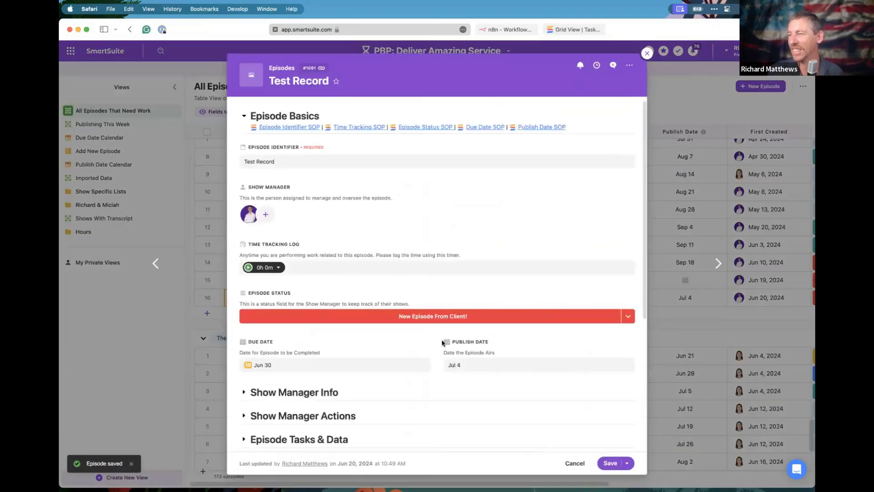
scroll(442, 342, "down", 8)
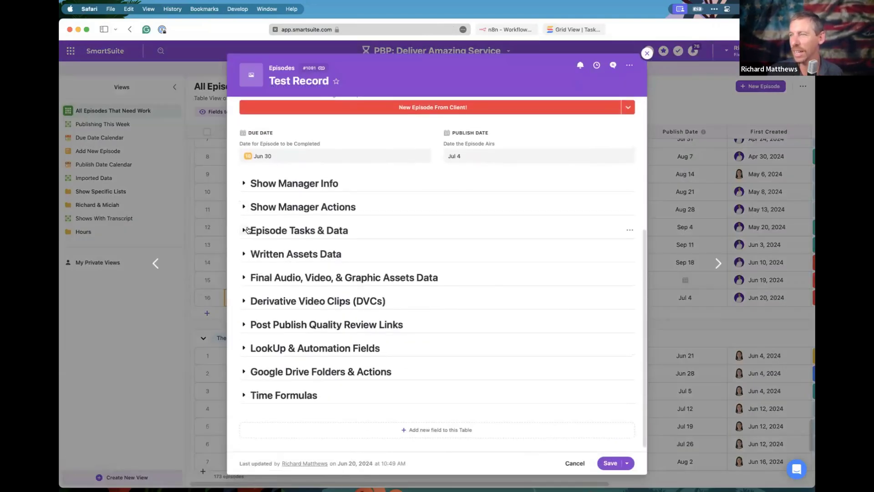
left_click(319, 230)
scroll(326, 252, "down", 2)
scroll(326, 253, "up", 3)
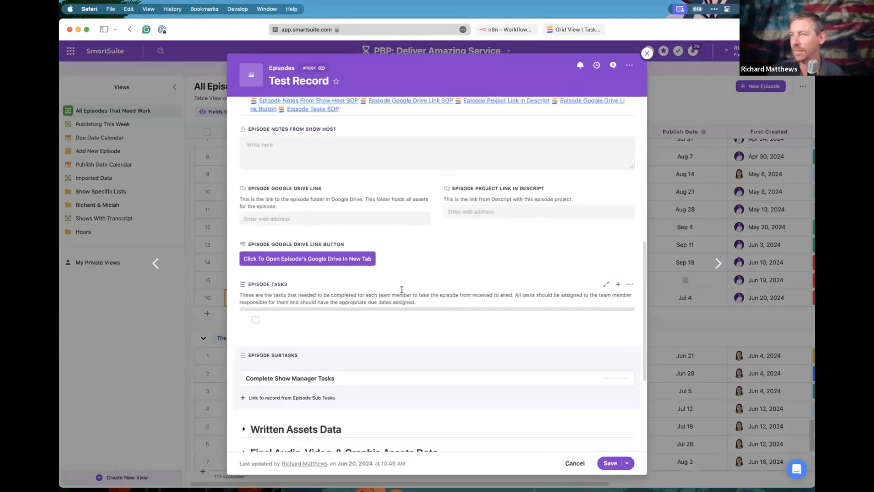
left_click(243, 130)
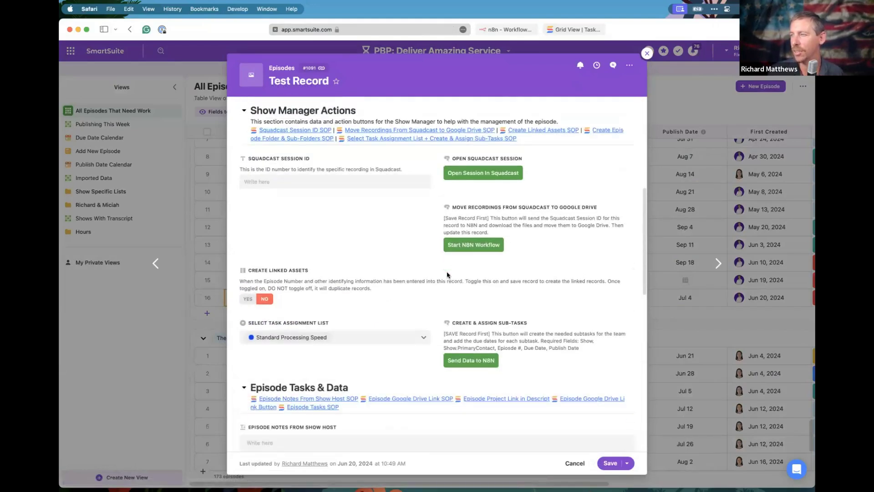
scroll(469, 324, "down", 3)
left_click(469, 323)
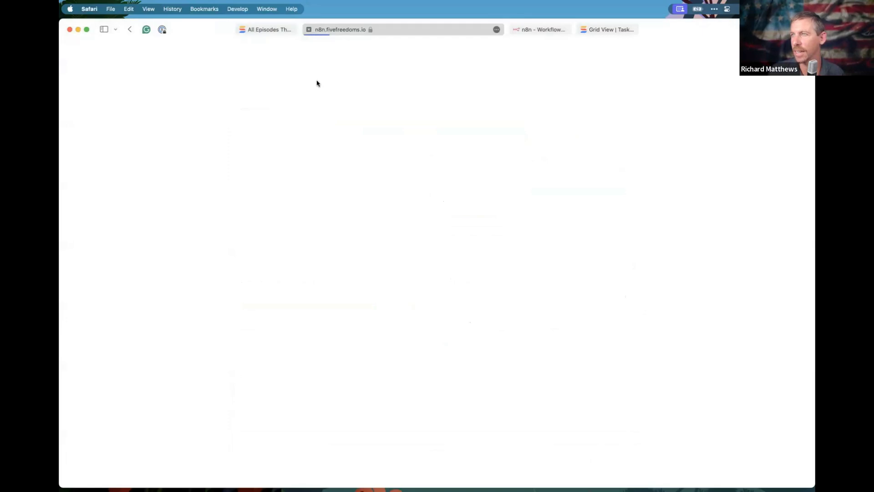
Close the webhook's blank tab and tick the FMT, SQT, GDT and PPT episode tasks complete.
left_click(309, 30)
scroll(398, 276, "down", 8)
scroll(355, 248, "down", 3)
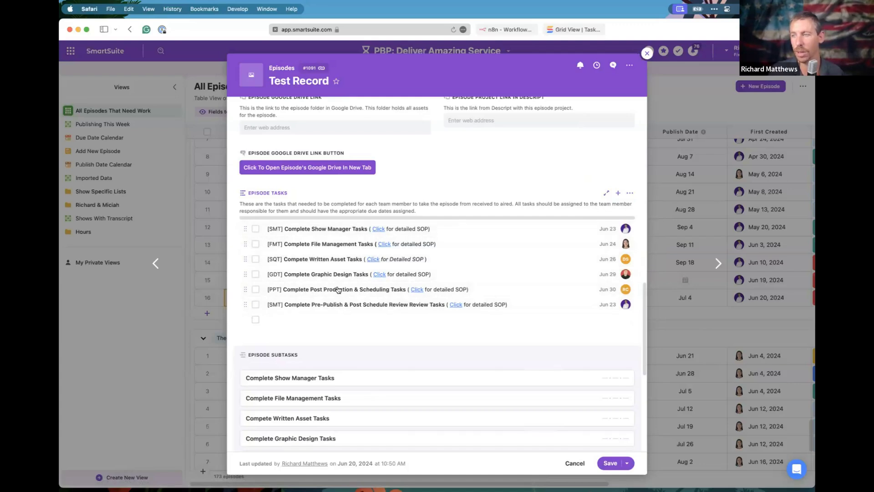
left_click(255, 243)
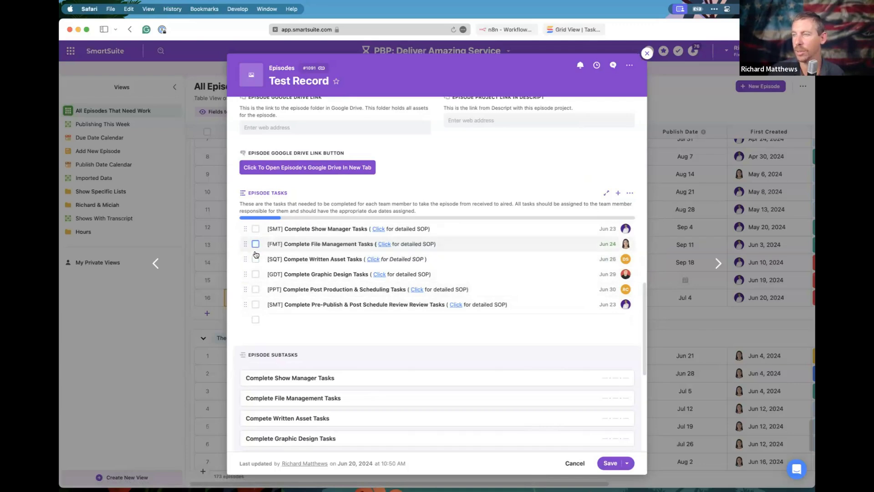
left_click(256, 258)
left_click(256, 274)
left_click(255, 289)
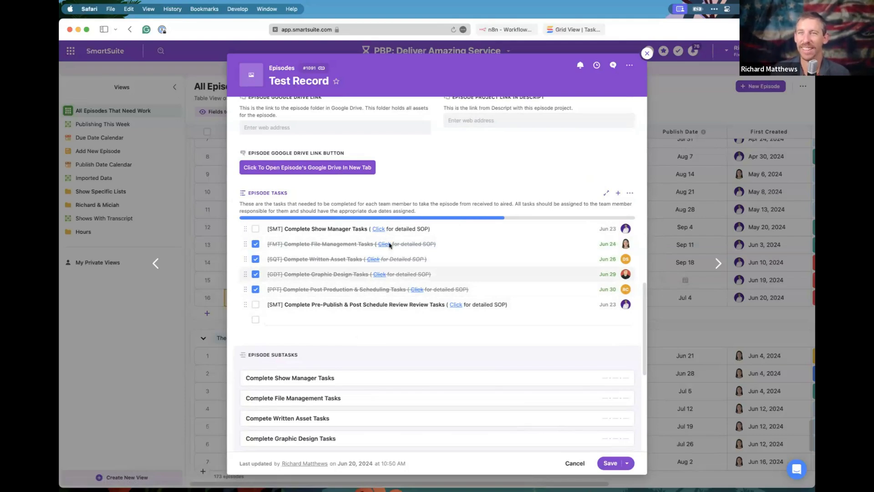
left_click(513, 32)
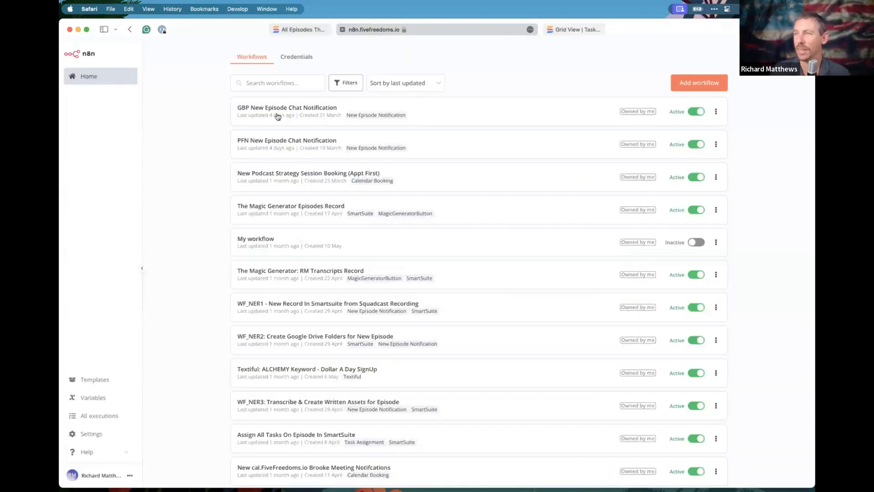
Search workflows for 'assi' and review the Assign All Tasks On Episode In SmartSuite canvas.
left_click(269, 85)
type("assi")
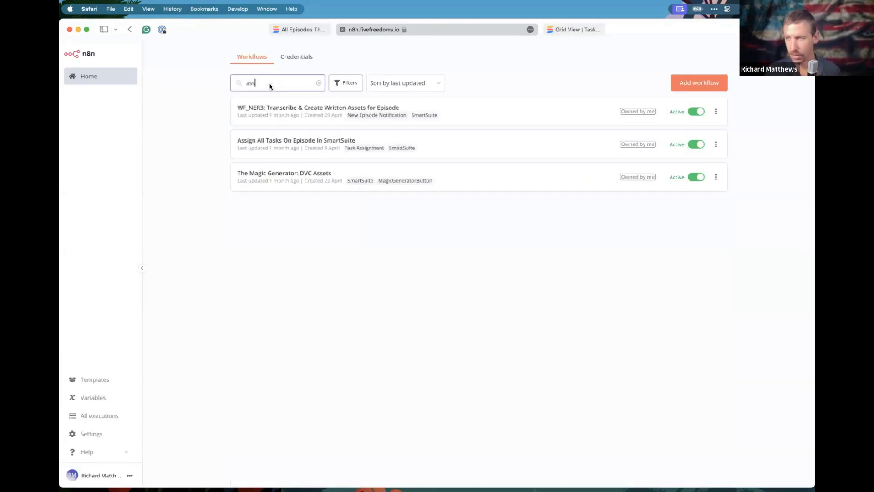
left_click(308, 112)
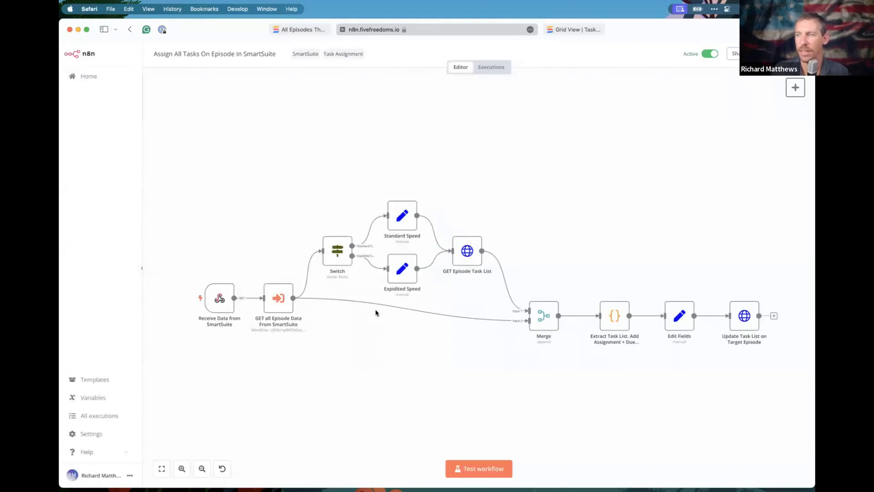
scroll(424, 320, "down", 3)
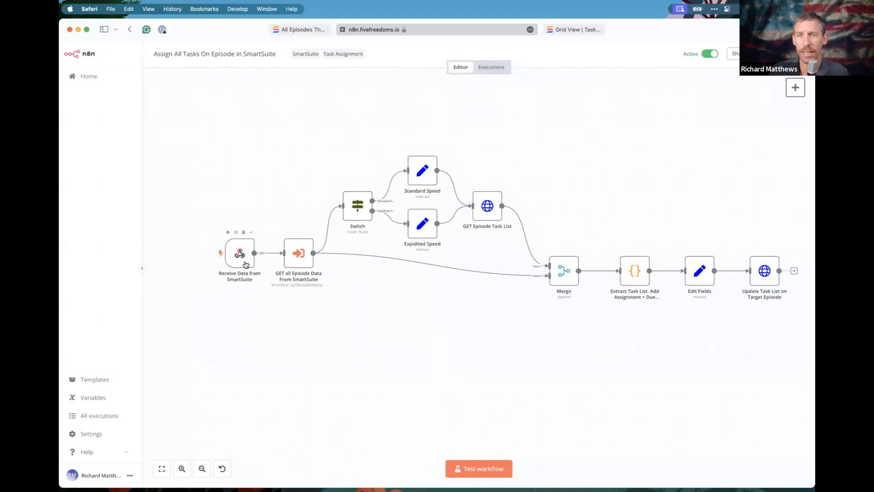
left_click(298, 29)
scroll(504, 311, "up", 10)
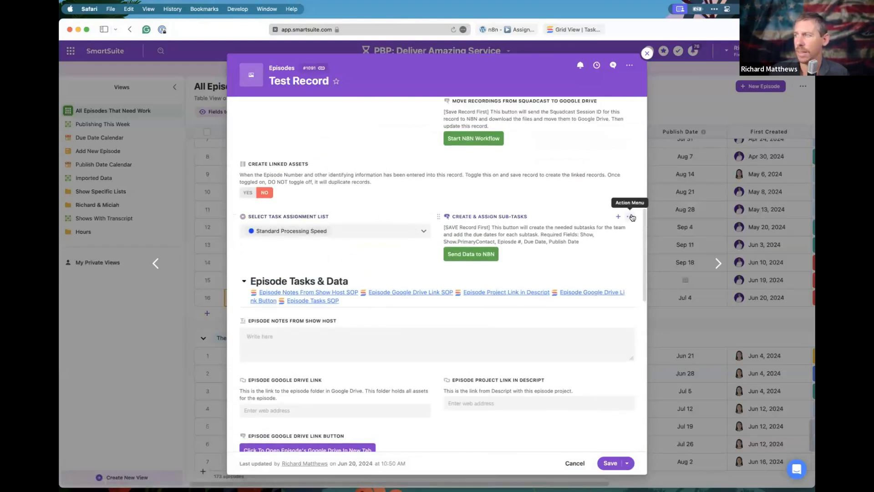
Review the record ID parameters in the Create & Assign Sub-Tasks field's URL formula, closing without changes.
left_click(630, 217)
left_click(601, 239)
scroll(464, 368, "down", 3)
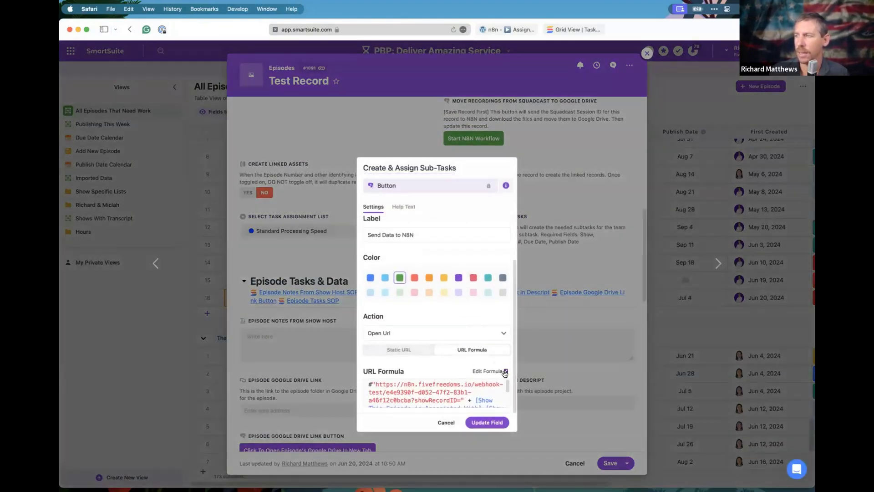
left_click(504, 371)
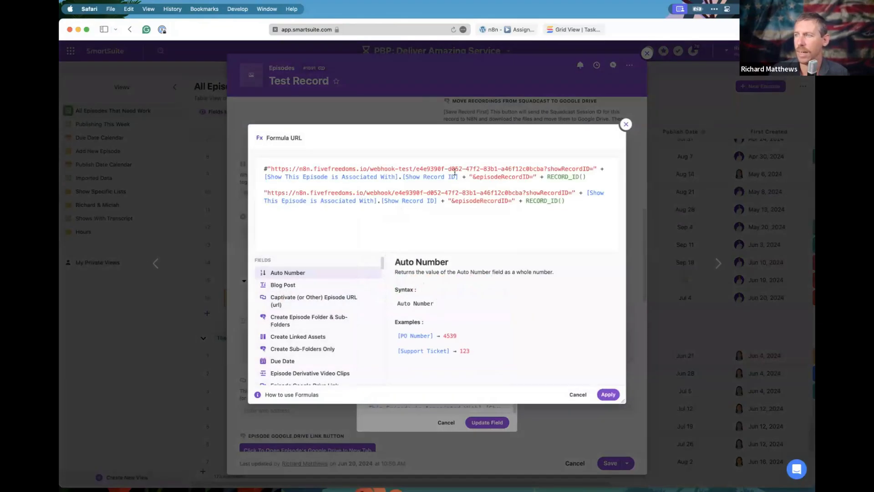
left_click_drag(264, 177, 596, 175)
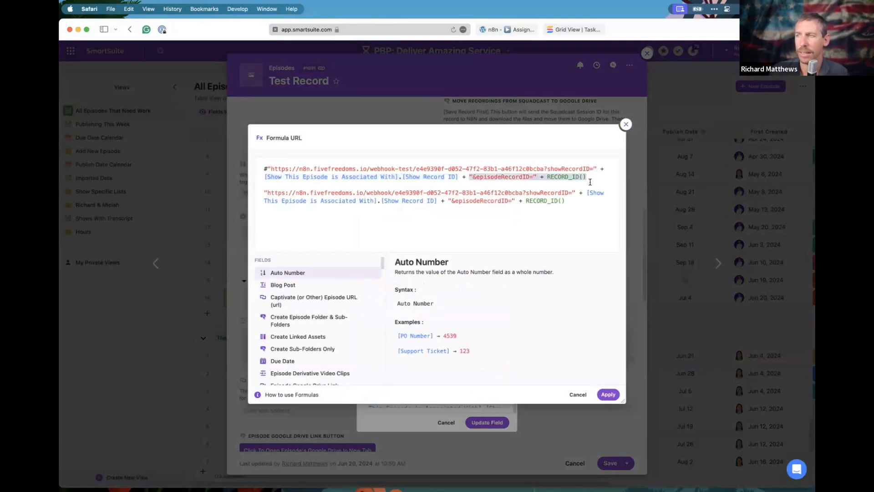
left_click(626, 124)
left_click(557, 151)
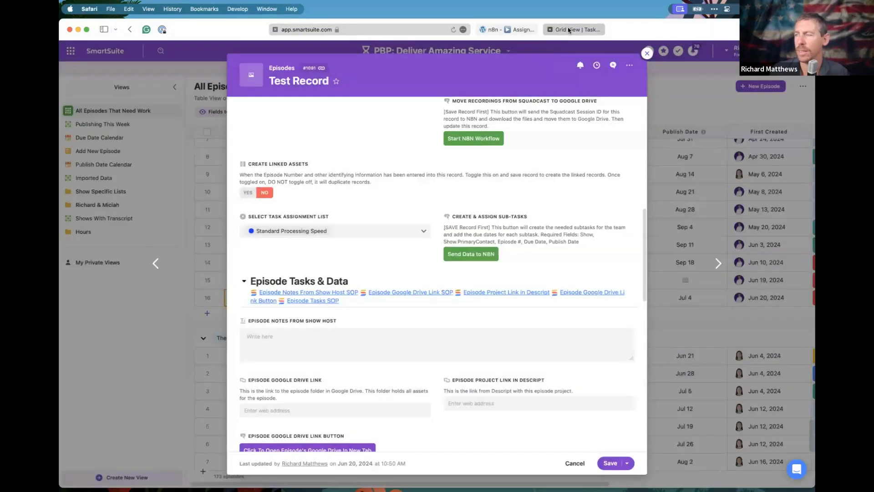
left_click(507, 29)
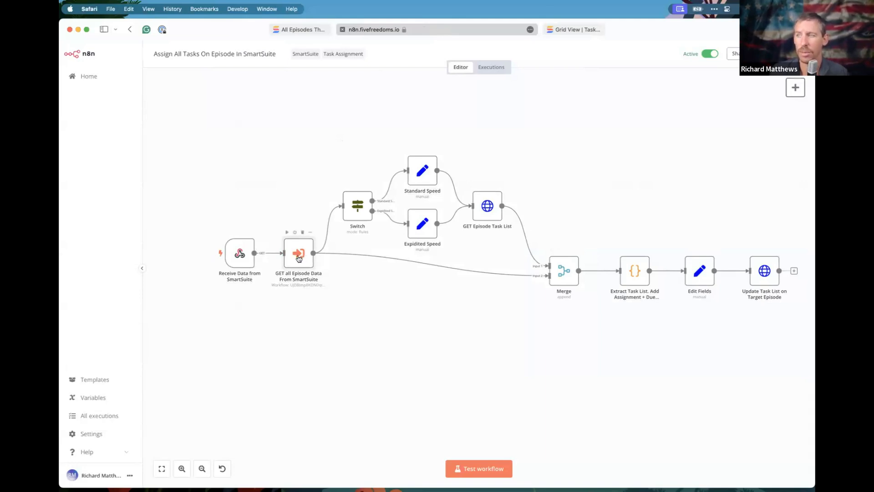
Inspect the GET all Episode Data node, then go back to the workflows list.
double_click(299, 258)
left_click(89, 77)
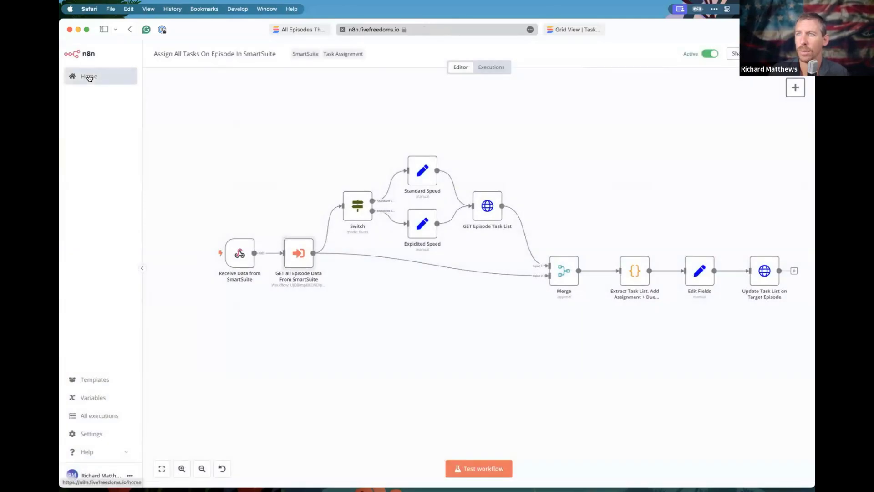
left_click(90, 78)
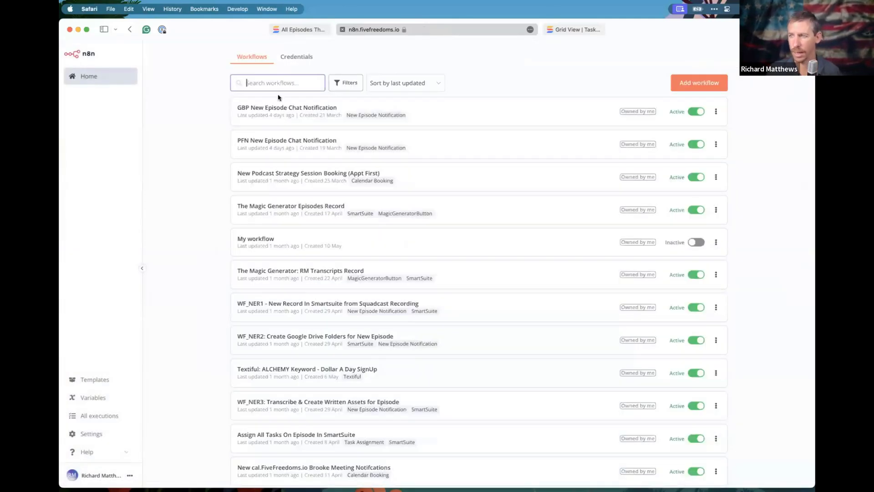
scroll(288, 366, "down", 5)
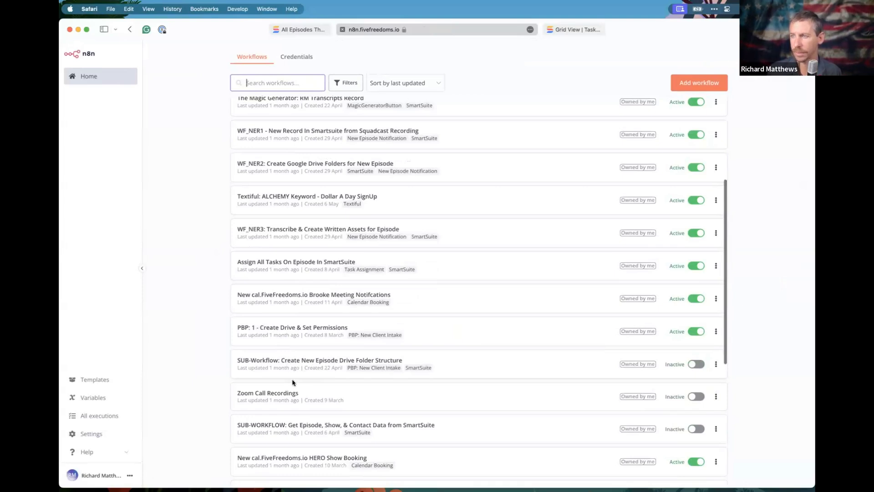
scroll(291, 383, "down", 2)
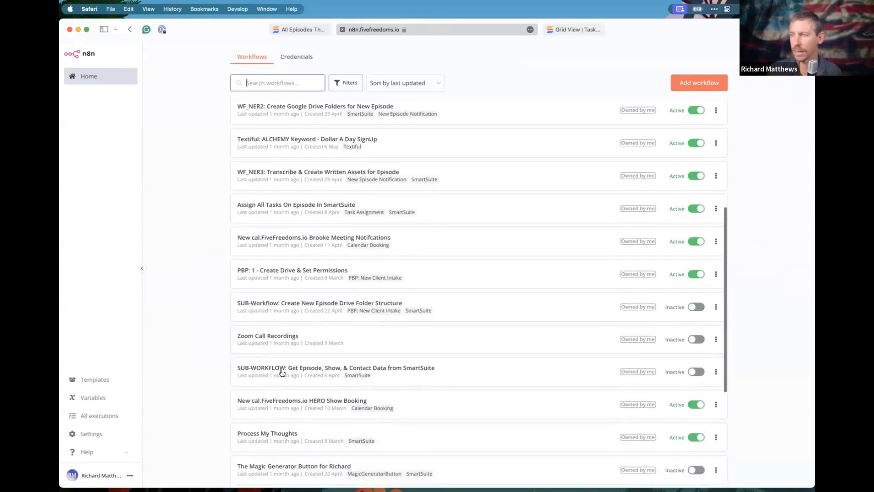
Inspect the Find Show Record and Find Episode Record nodes of the Get Episode, Show, & Contact Data sub-workflow.
left_click(338, 372)
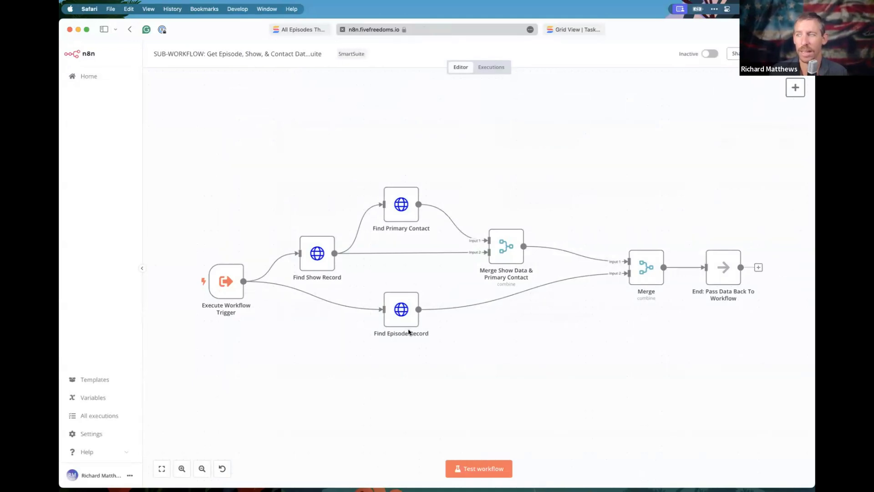
scroll(464, 275, "right", 3)
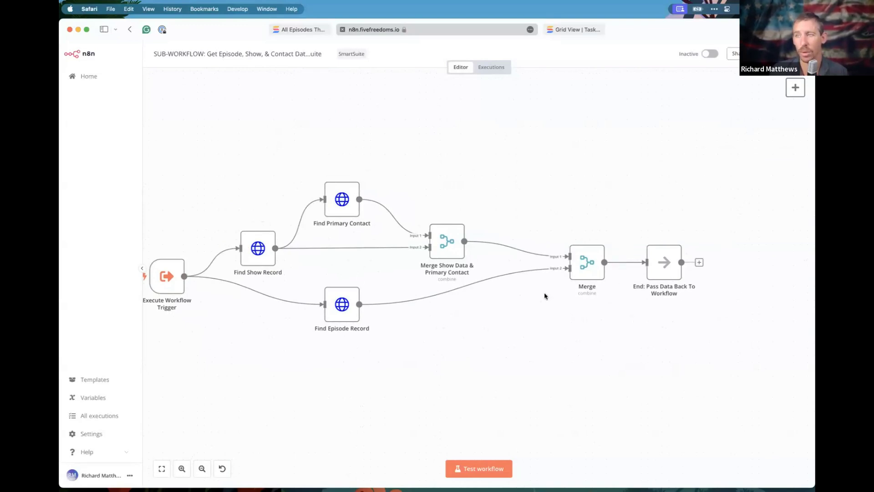
scroll(501, 273, "left", 3)
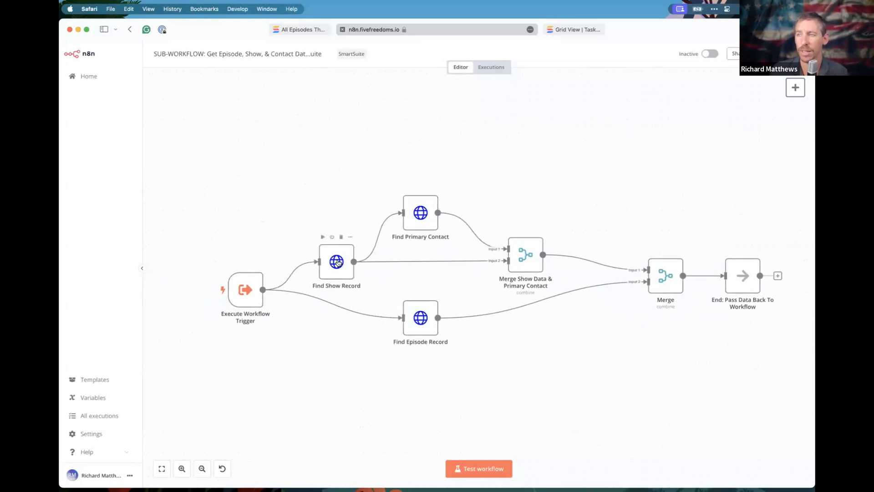
double_click(338, 263)
scroll(451, 173, "down", 5)
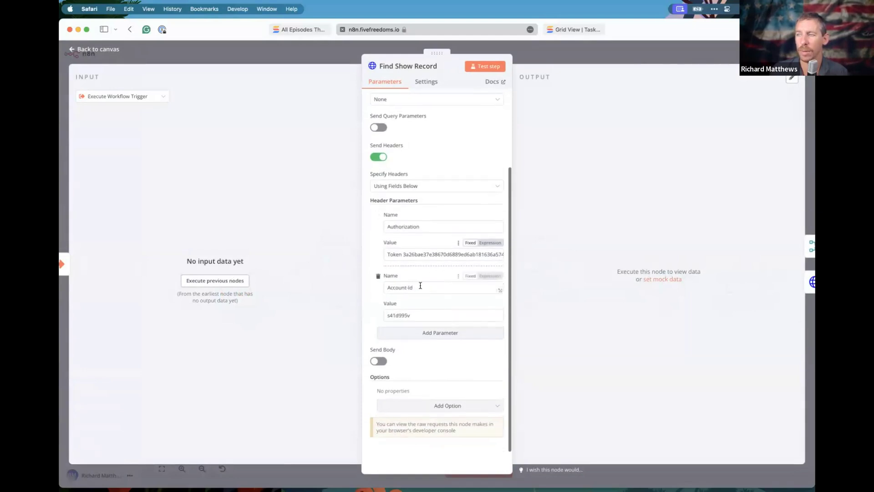
left_click(541, 61)
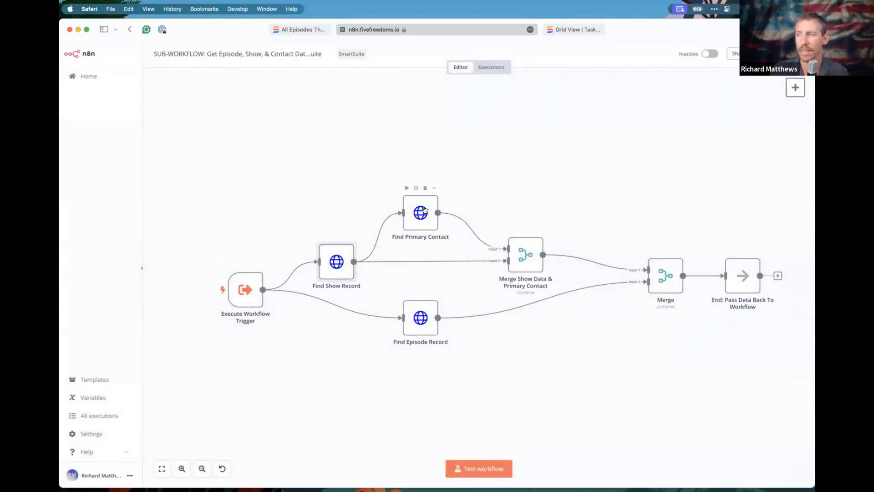
double_click(428, 308)
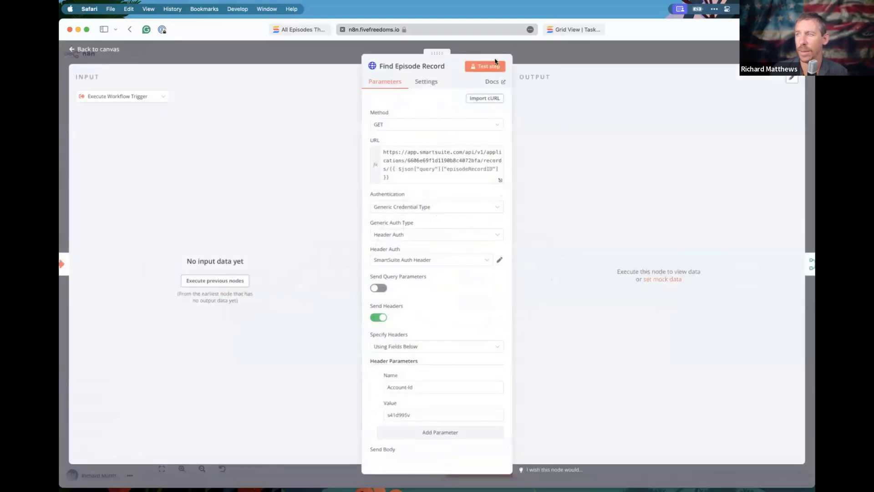
left_click(313, 64)
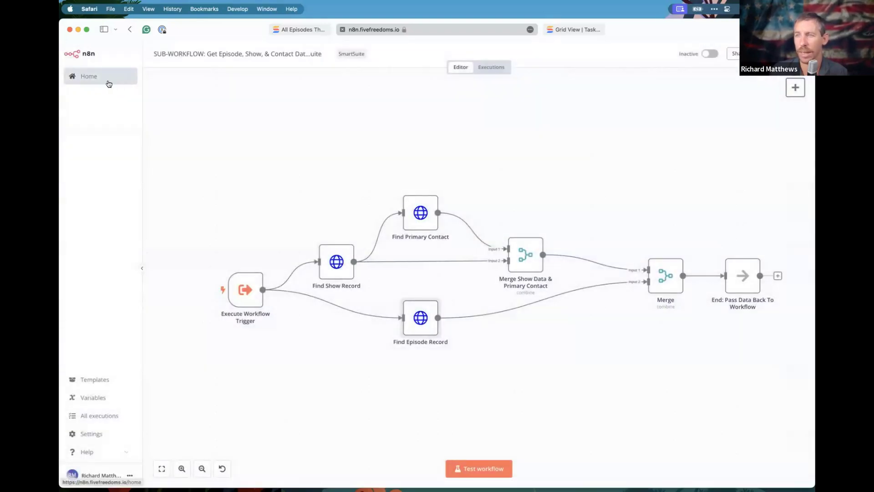
left_click(109, 83)
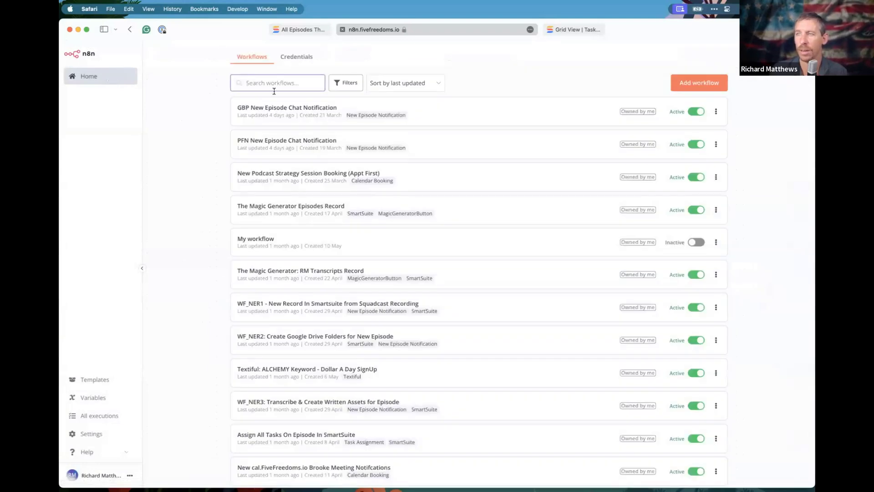
Open the Switch node in Assign All Tasks On Episode In SmartSuite and inspect its first rule's expression.
left_click(295, 434)
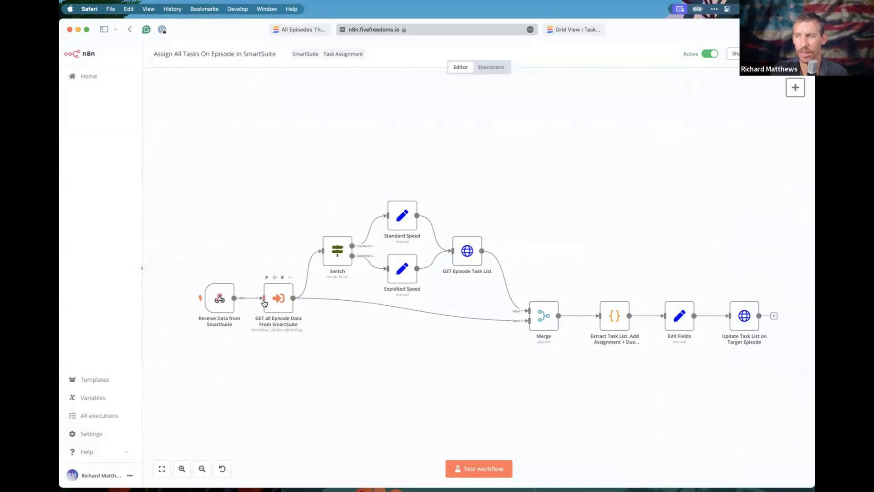
double_click(338, 249)
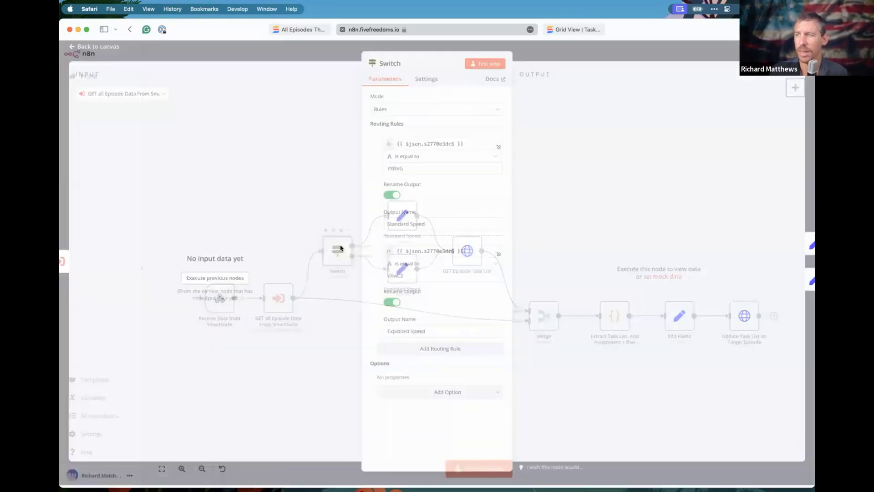
key("Escape")
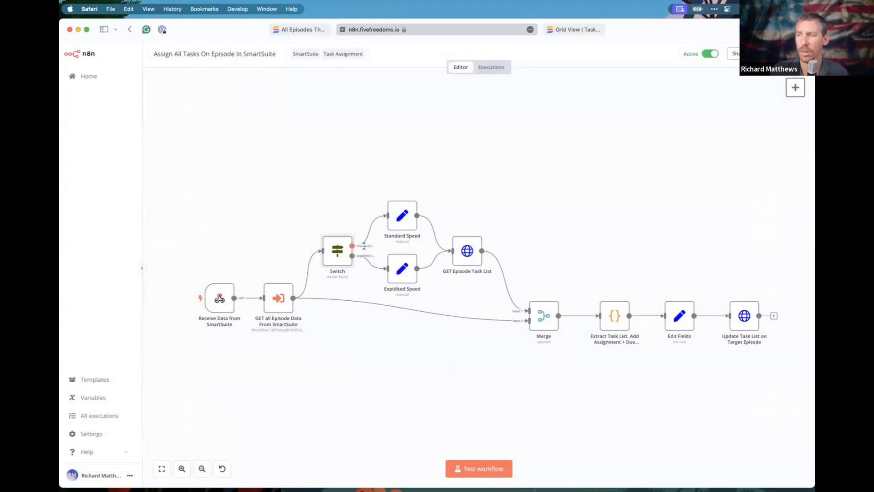
double_click(338, 258)
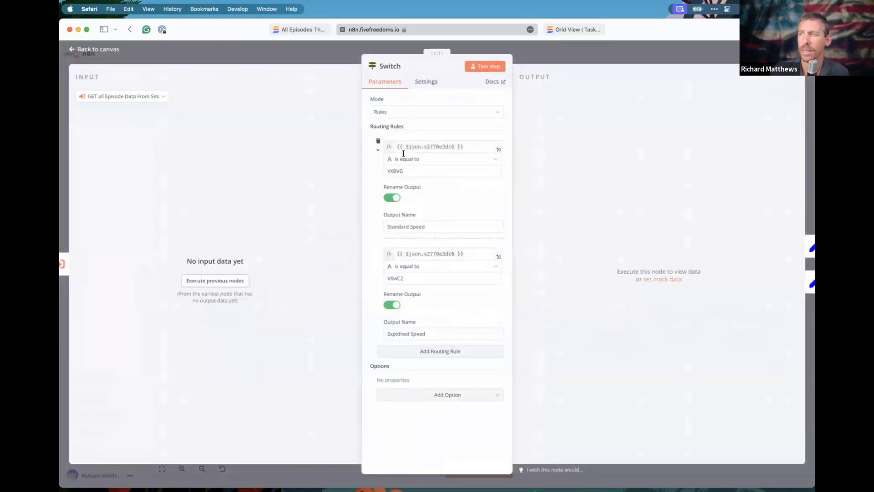
left_click(466, 146)
left_click_drag(468, 144, 396, 145)
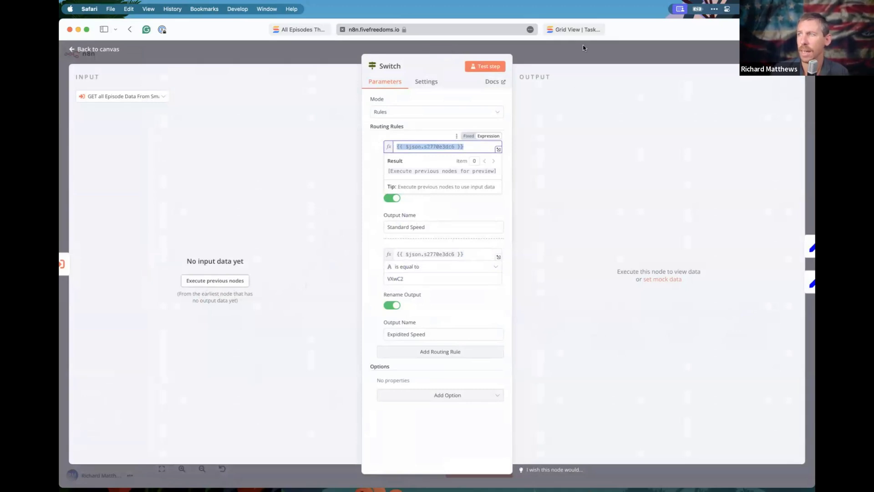
left_click(575, 30)
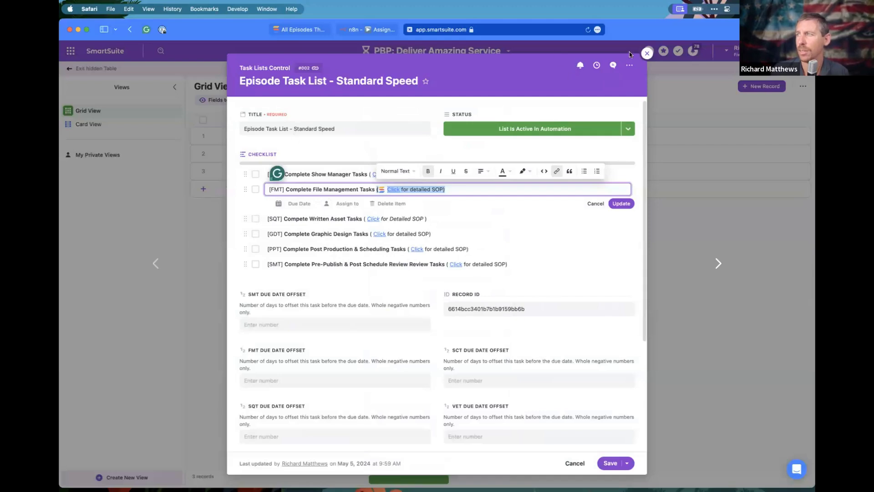
Save the Episode Task List - Standard Speed record and open the Solution API documentation.
left_click(646, 54)
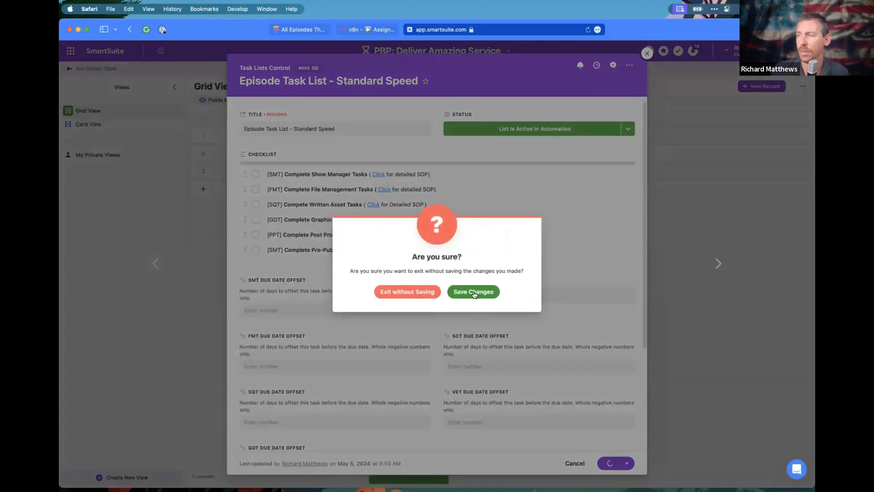
left_click(474, 293)
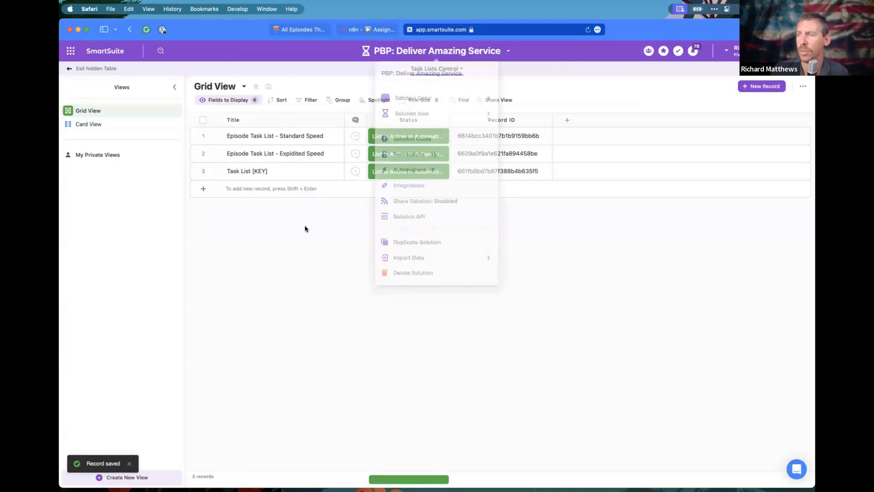
left_click(458, 54)
left_click(464, 215)
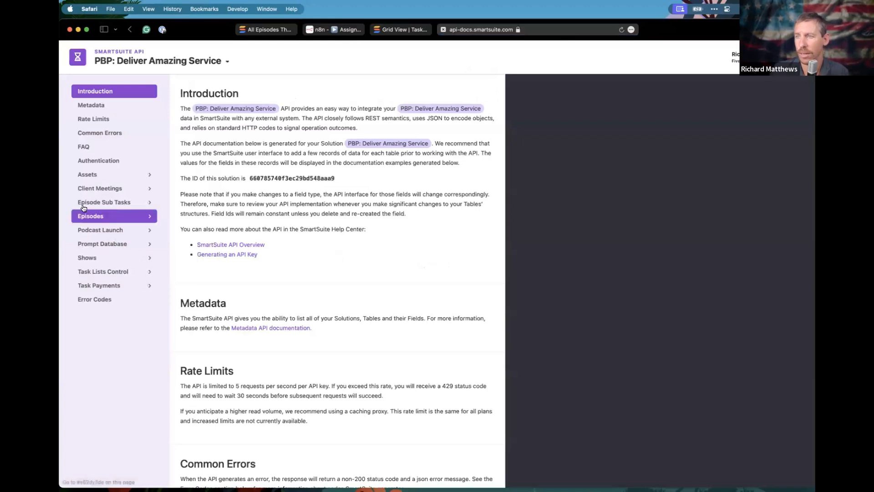
Find the Checklist and SMT Due Date Offset field ids in the Task Lists Control API reference.
left_click(108, 272)
scroll(270, 304, "down", 5)
scroll(270, 304, "down", 15)
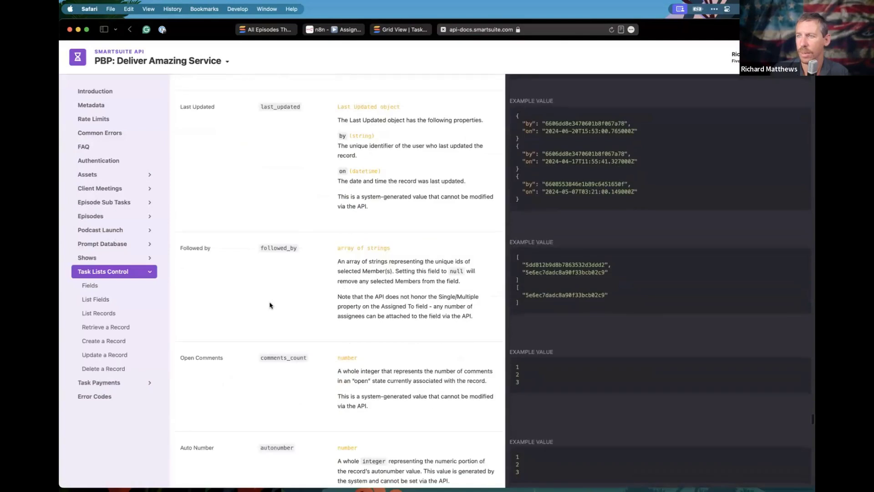
scroll(344, 289, "down", 2)
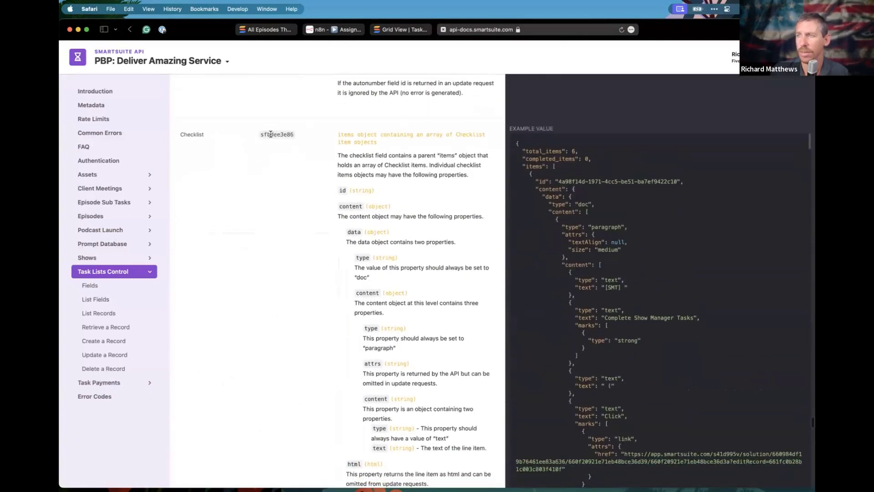
scroll(279, 220, "down", 10)
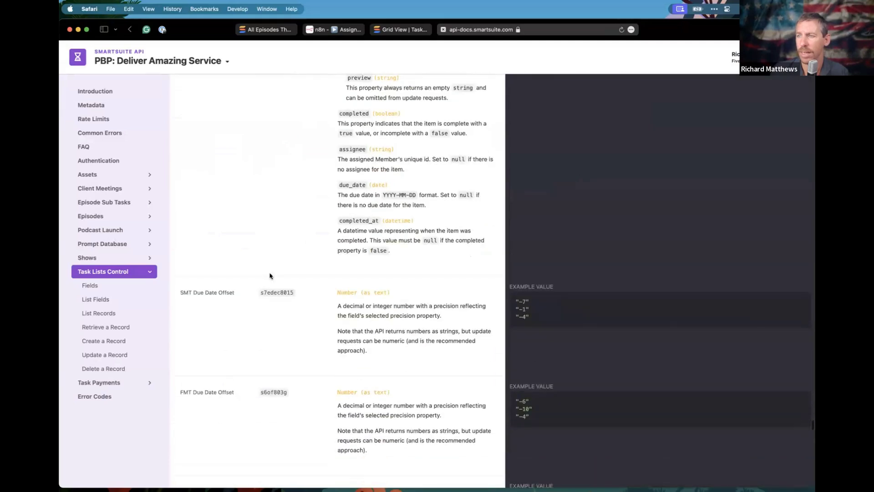
double_click(277, 292)
Select the YXBVG value in the Switch node's first routing rule.
left_click(400, 30)
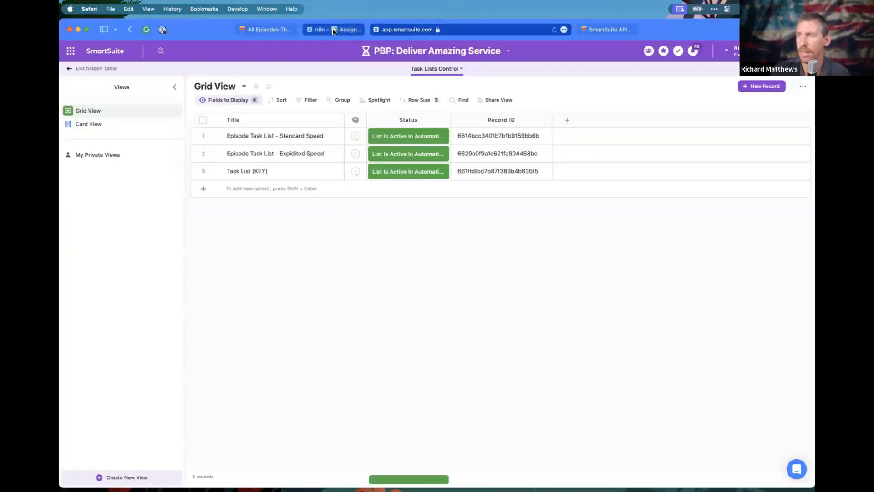
left_click(334, 30)
left_click(379, 155)
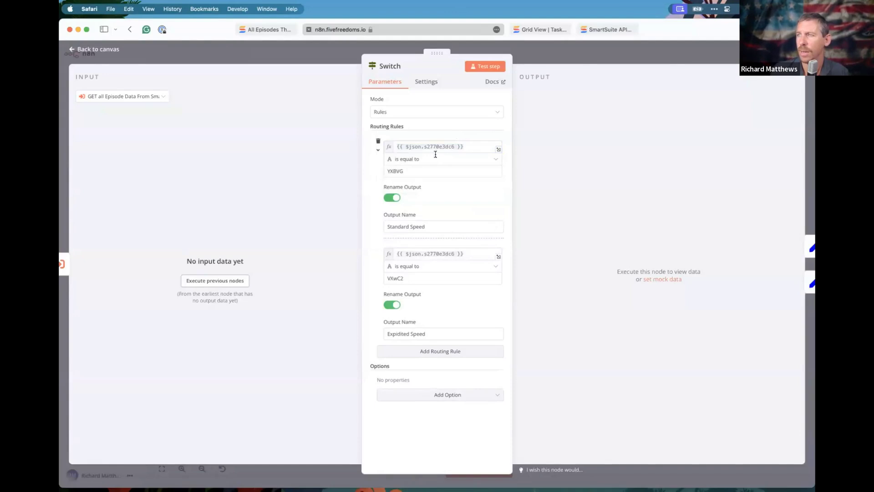
double_click(396, 171)
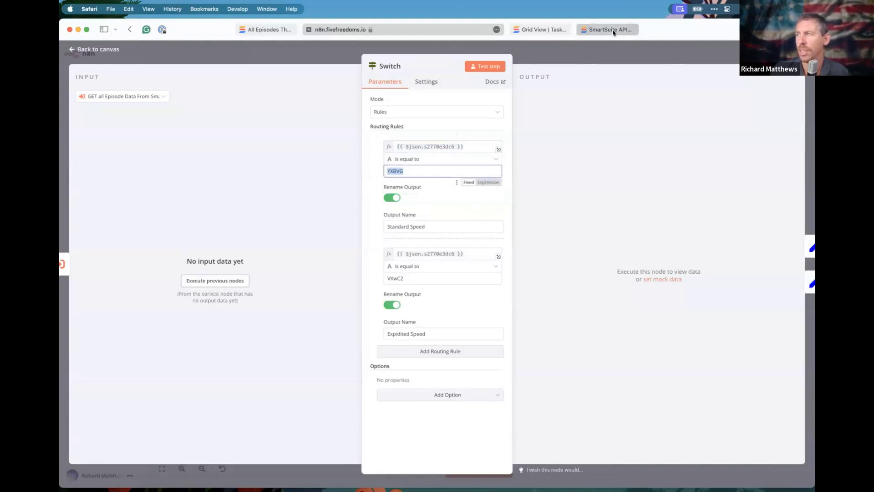
key("ctrl+Tab")
key("ctrl+Tab")
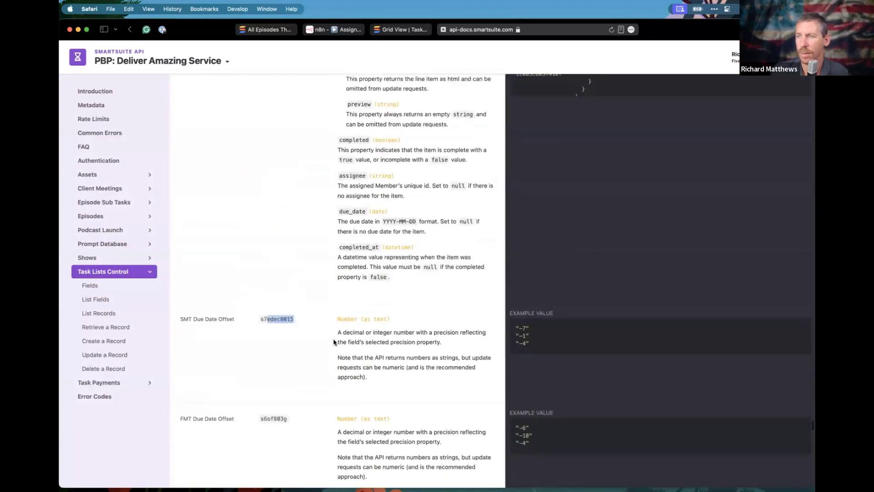
Open the Episodes table docs and search the page for 'assigmm'.
left_click(116, 220)
scroll(269, 310, "down", 10)
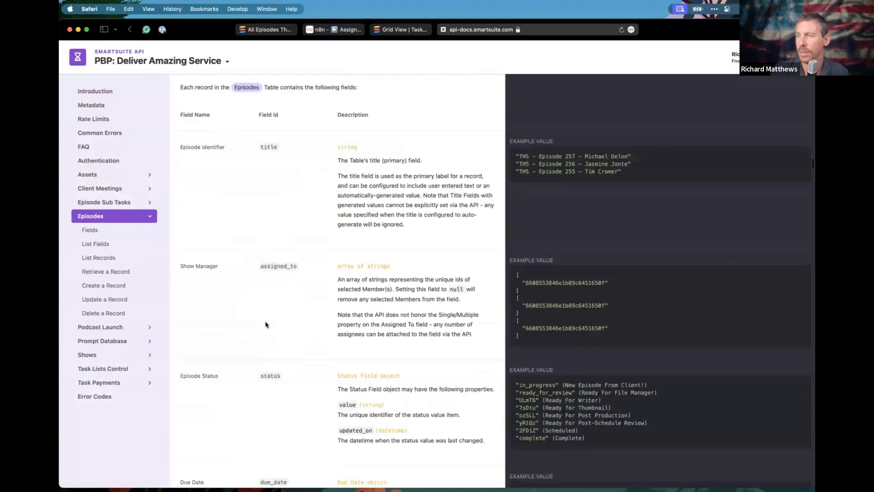
scroll(266, 325, "down", 15)
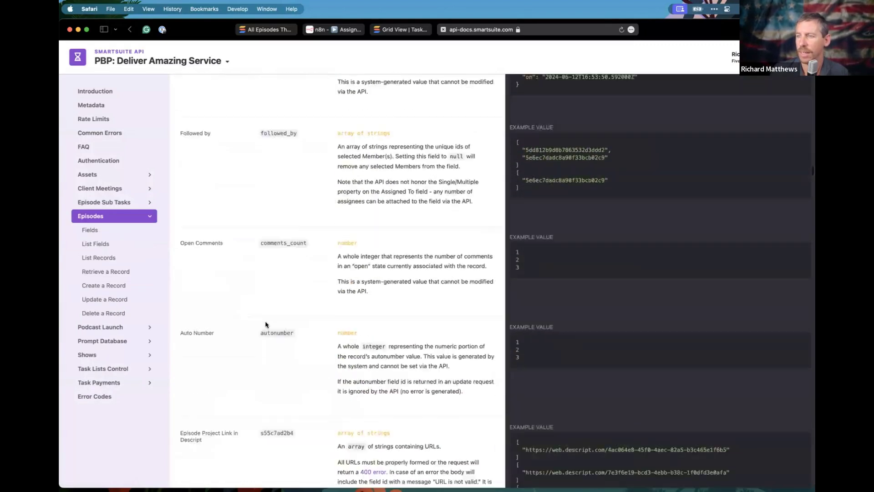
scroll(267, 324, "down", 8)
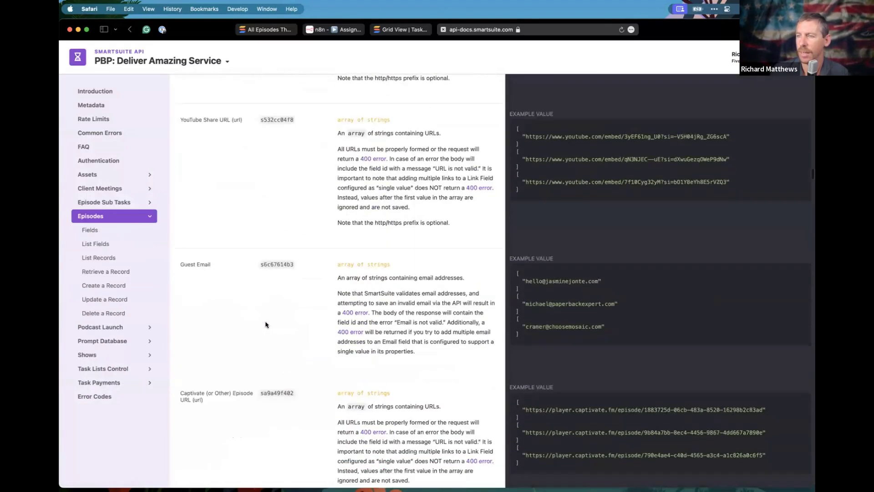
scroll(266, 324, "down", 10)
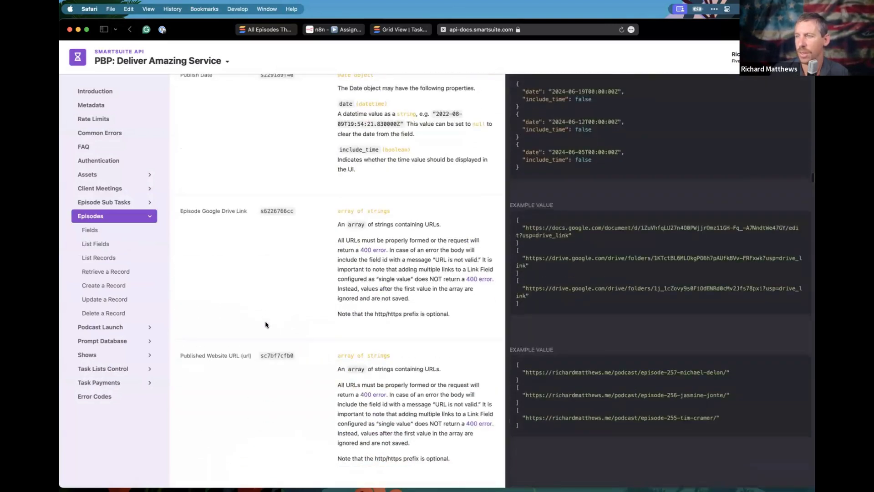
scroll(266, 325, "down", 10)
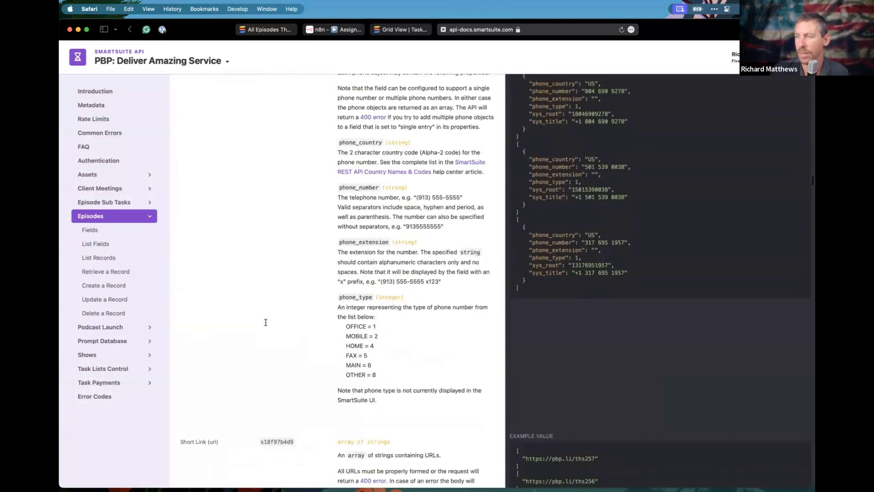
scroll(266, 323, "down", 10)
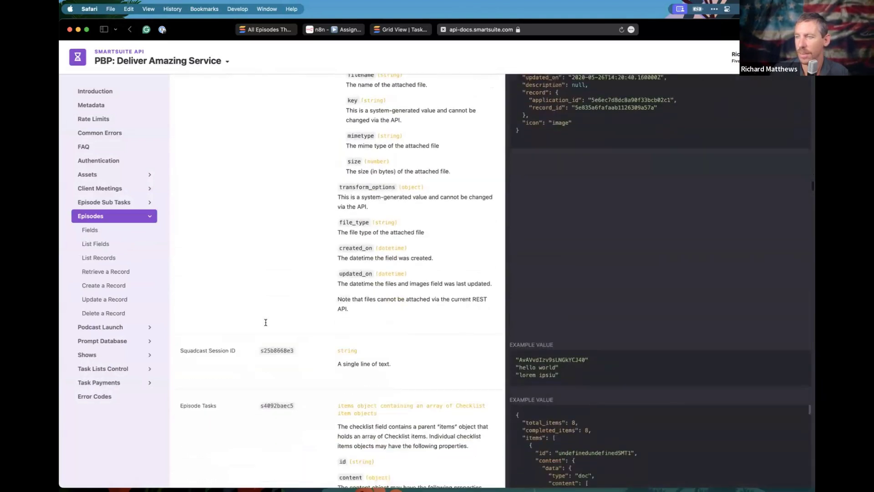
scroll(265, 322, "down", 10)
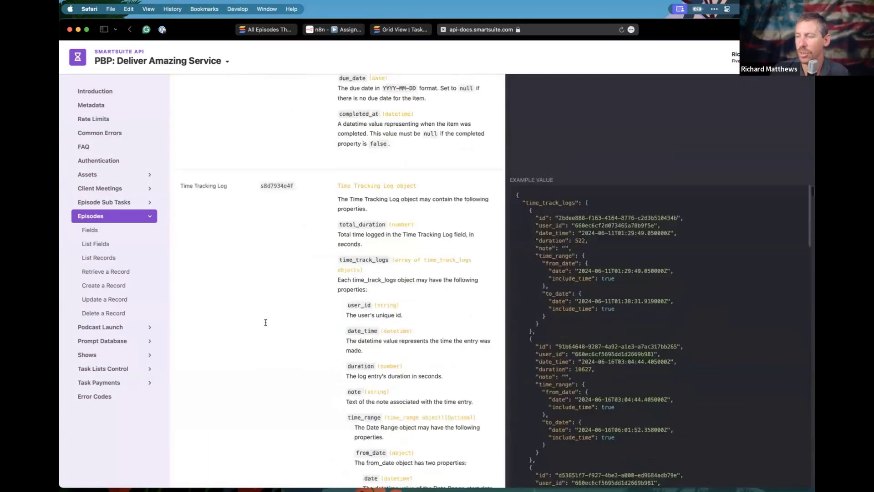
scroll(266, 323, "down", 10)
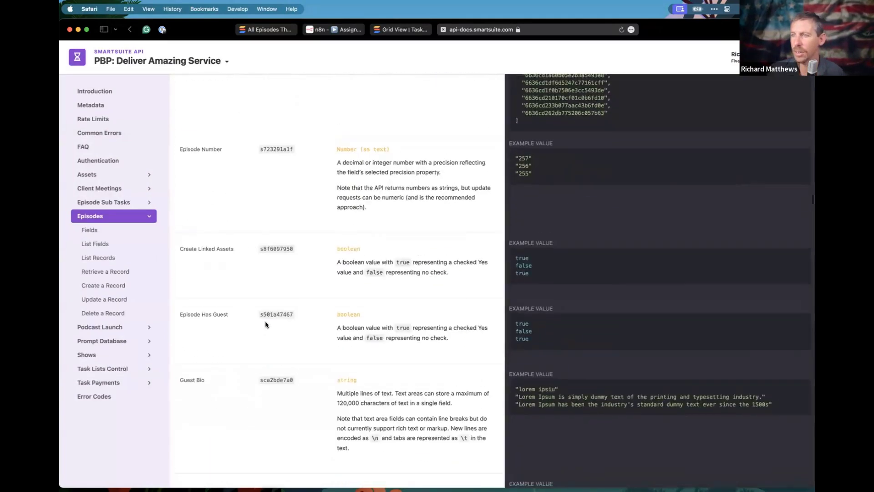
scroll(265, 325, "up", 3)
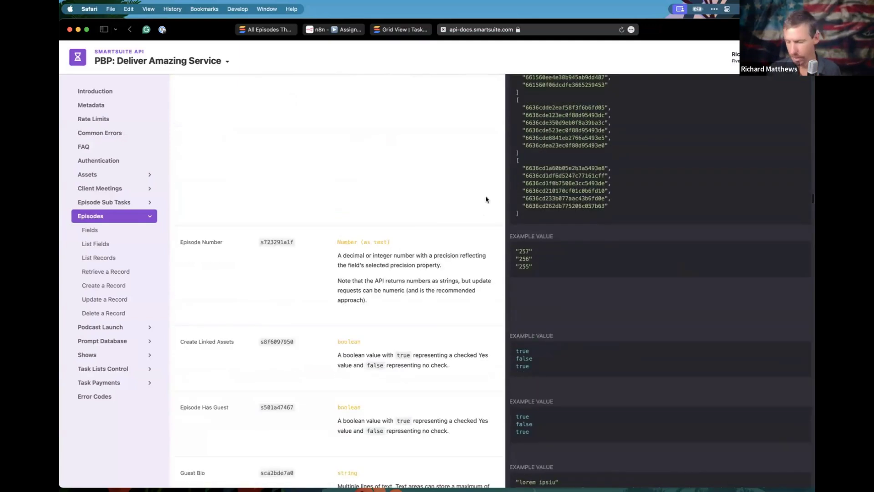
key("super+f")
type("as")
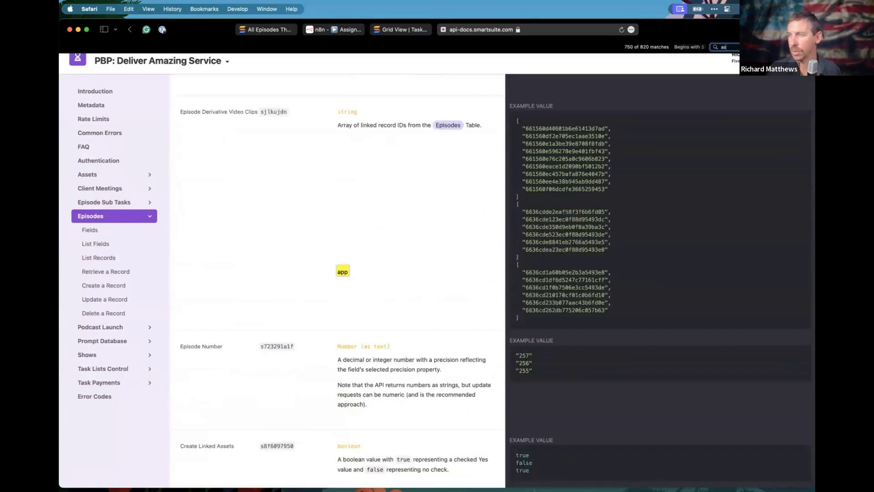
type("sigm")
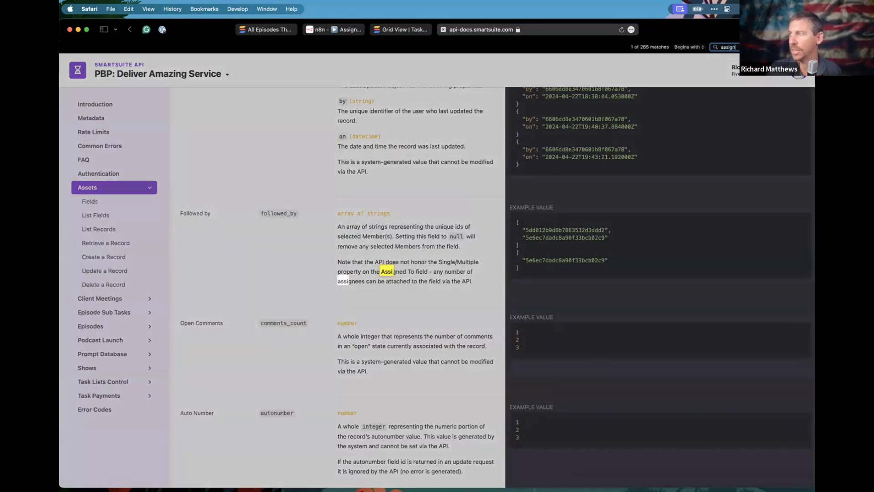
type("m")
left_click(237, 268)
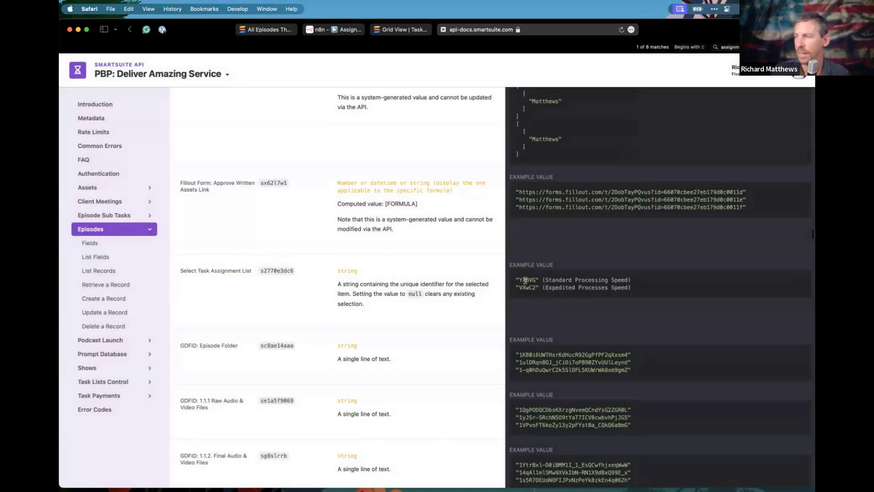
Highlight Select Task Assignment List option ids YXBVG (Standard) and VXwC2 (Expedited Processing Speed).
left_click_drag(520, 280, 542, 280)
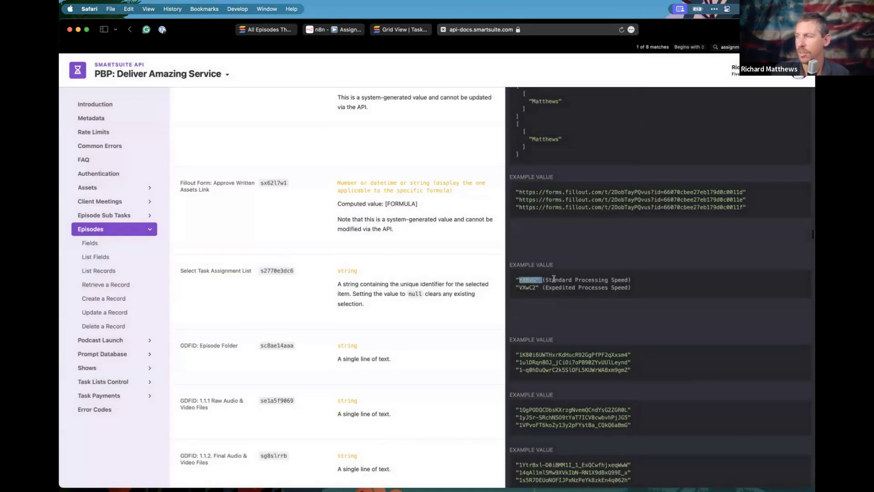
left_click(620, 280)
left_click_drag(521, 287, 527, 288)
left_click(525, 286)
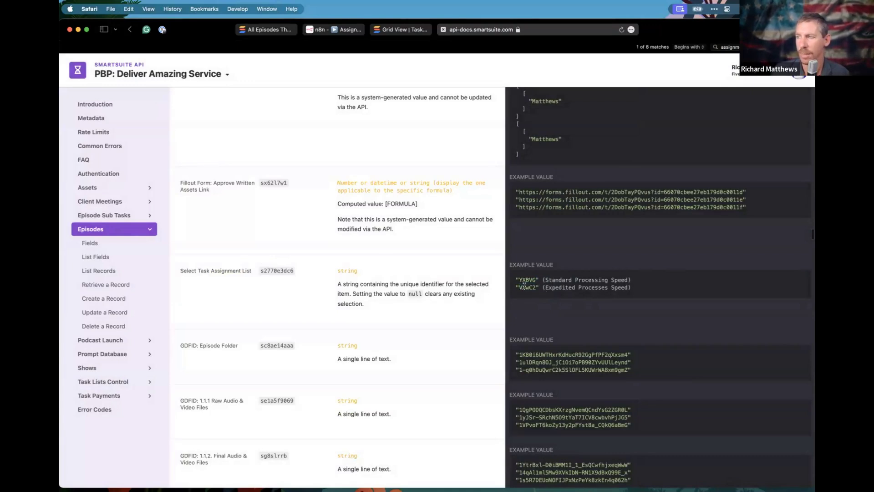
left_click_drag(546, 279, 621, 278)
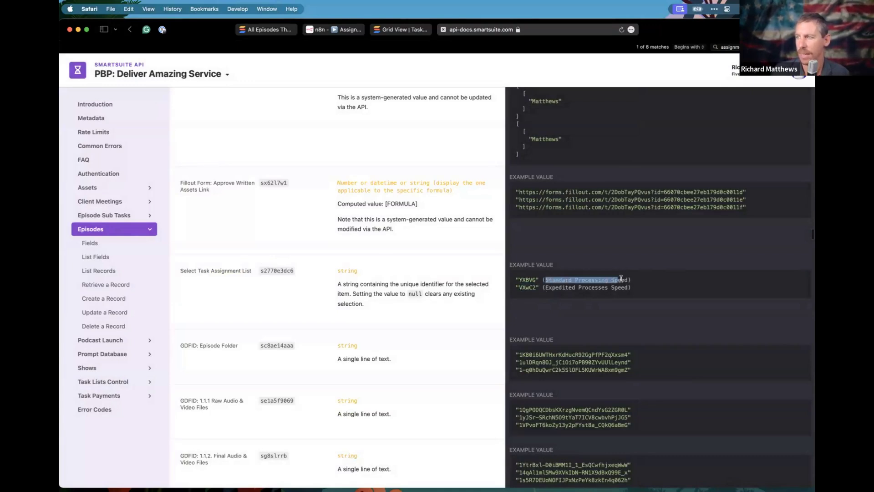
left_click(527, 279)
double_click(529, 288)
double_click(528, 279)
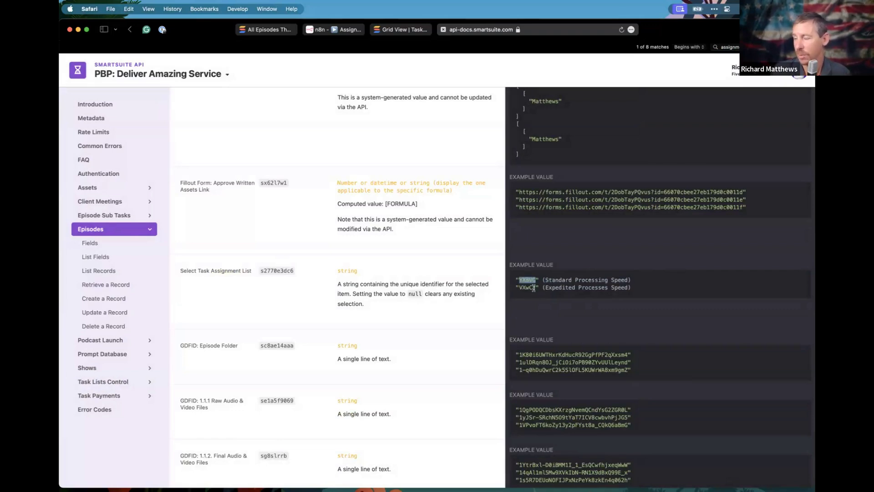
left_click(347, 279)
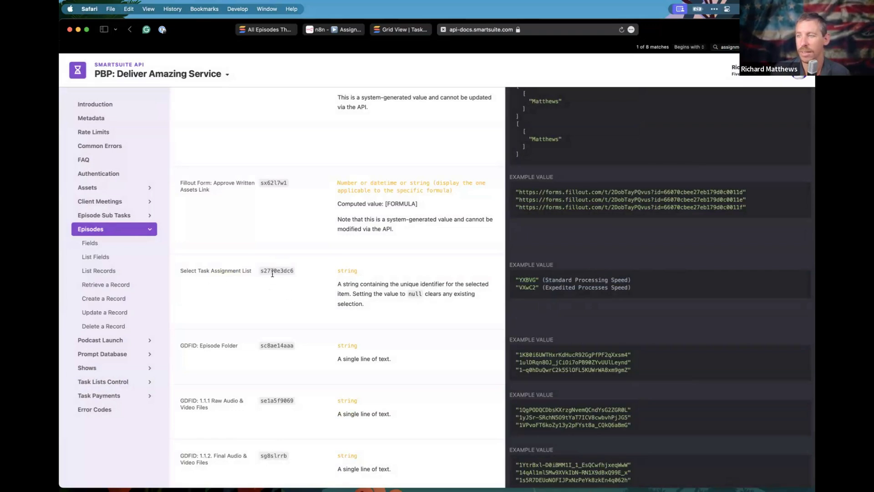
left_click_drag(546, 280, 637, 285)
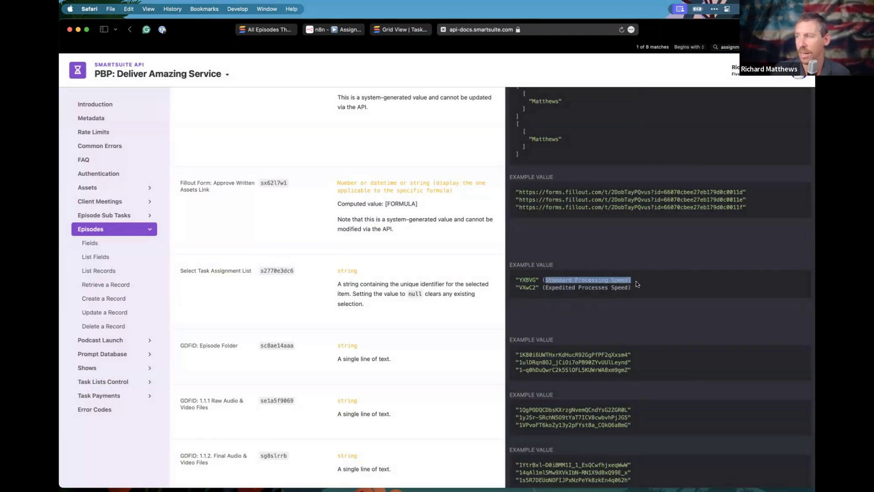
left_click(531, 279)
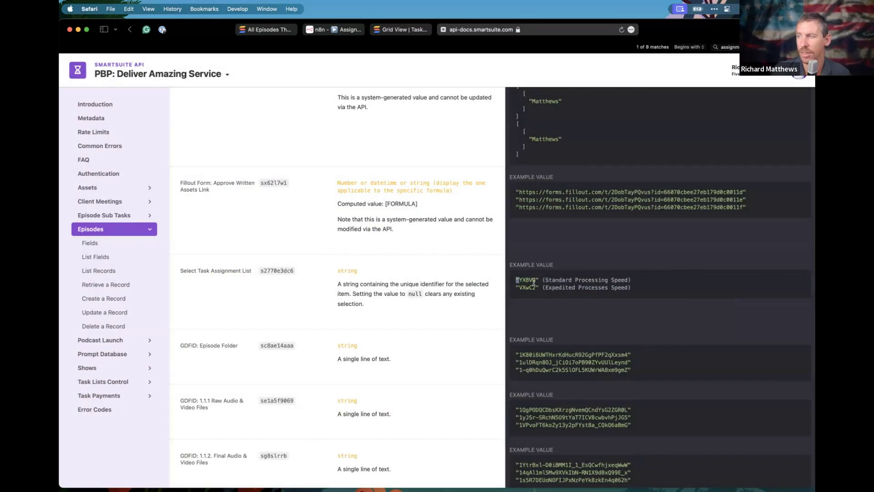
left_click_drag(552, 287, 605, 295)
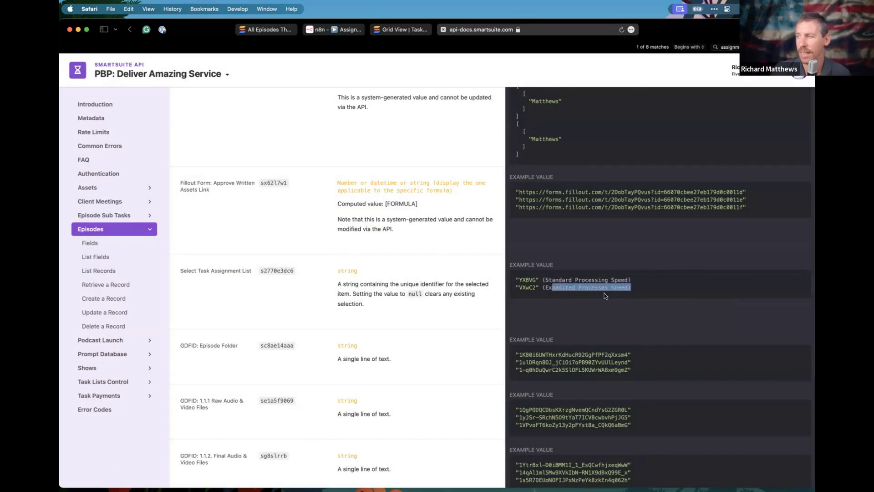
double_click(524, 287)
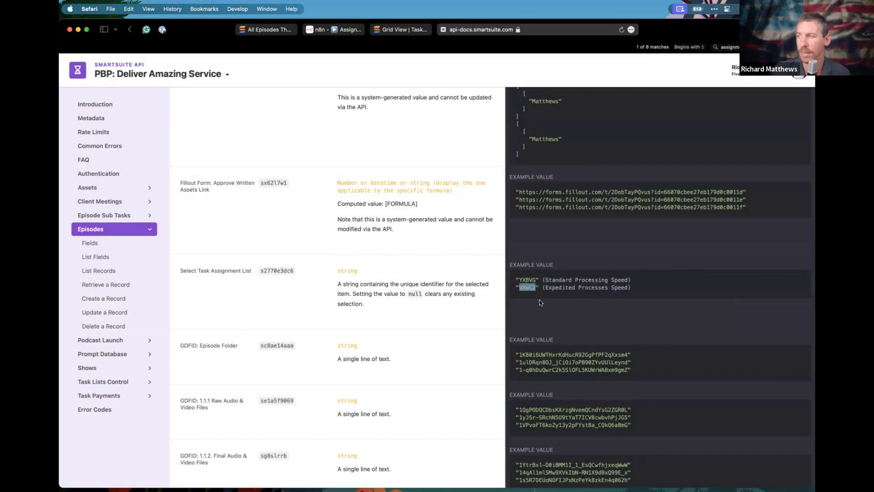
Confirm the Switch node's routing rules use YXBVG and VXwC2.
left_click(344, 30)
left_click(386, 171)
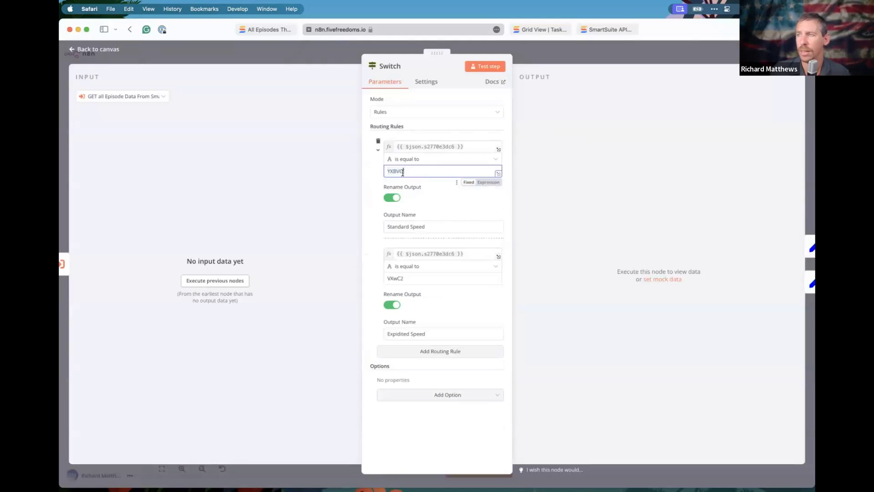
double_click(386, 171)
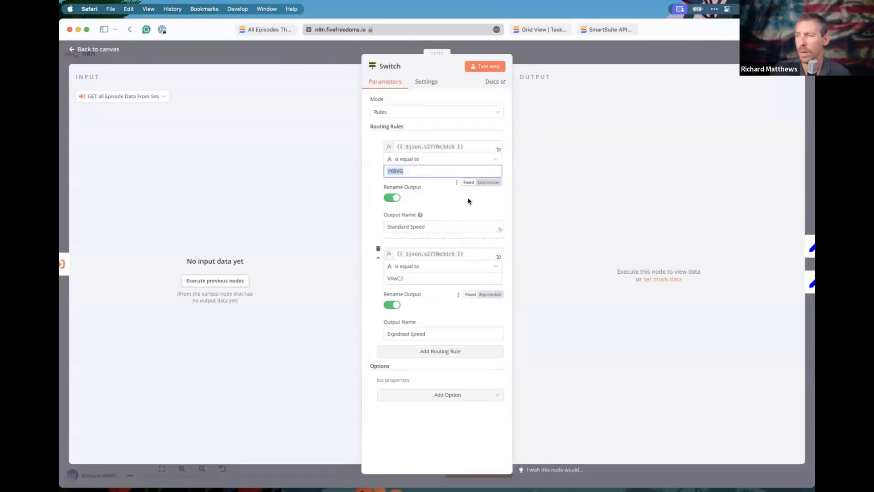
left_click(395, 278)
double_click(395, 278)
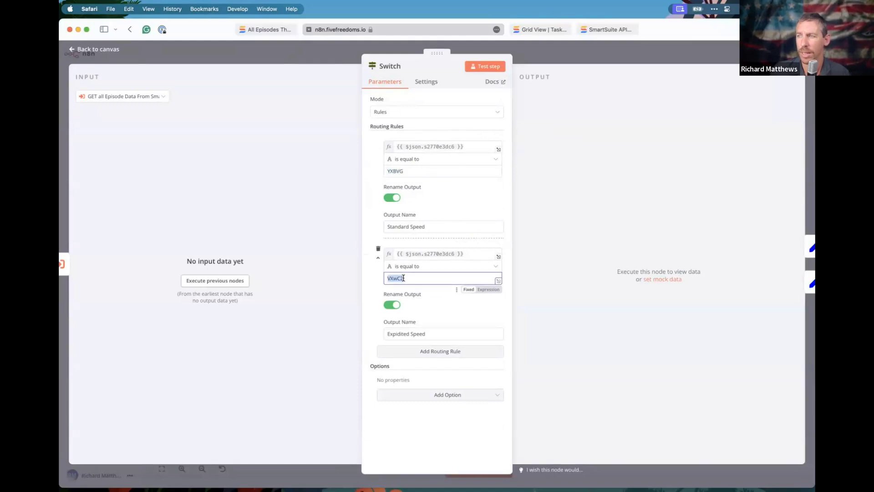
left_click(528, 60)
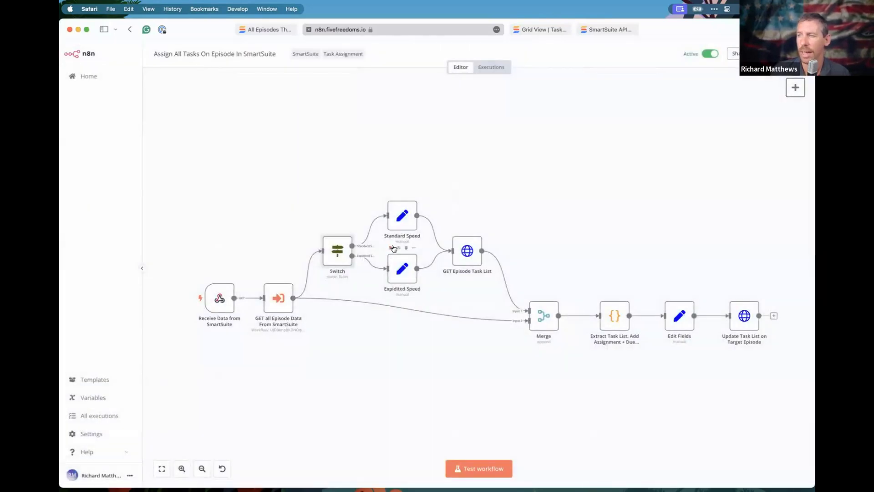
Check the episodeTaskListId record ID set in the Standard Speed node.
double_click(401, 229)
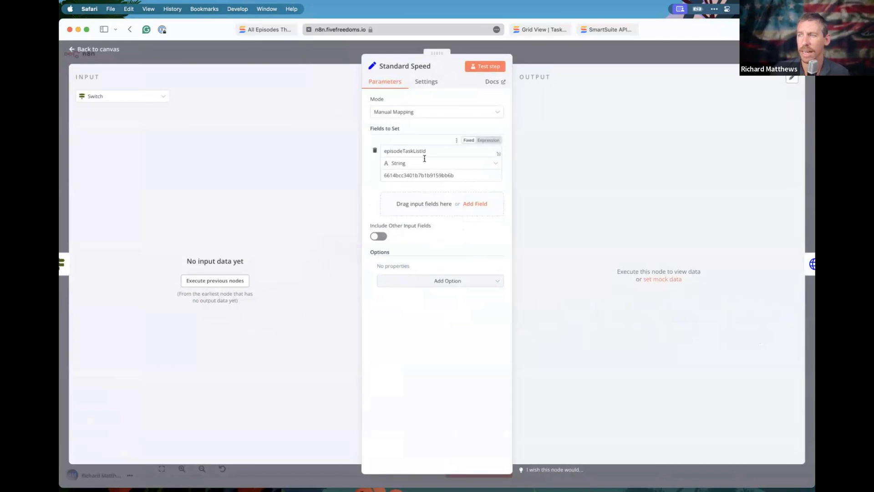
left_click(318, 53)
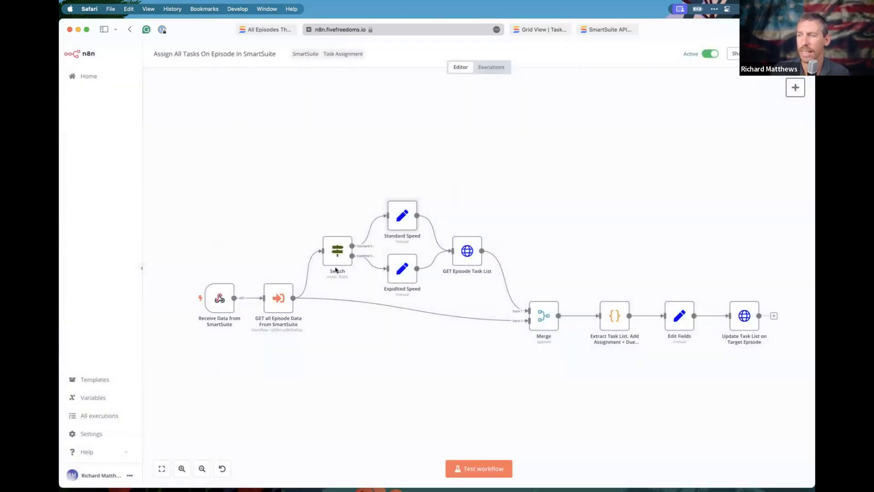
double_click(403, 223)
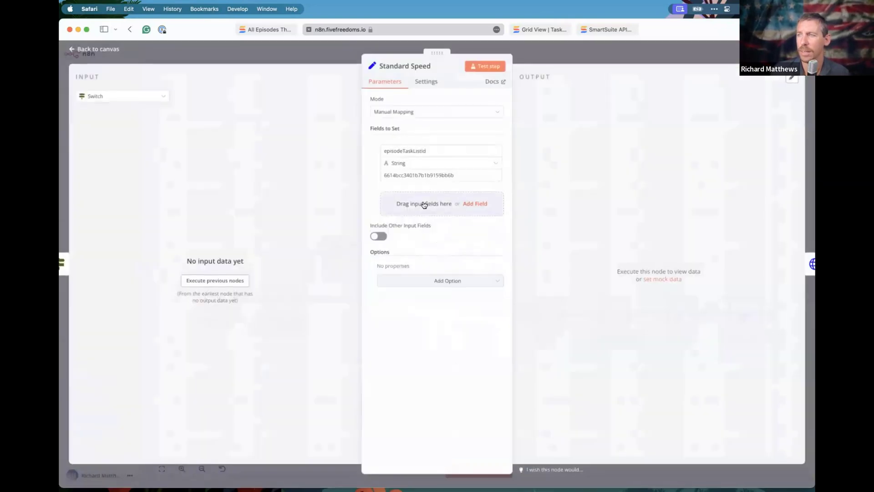
double_click(398, 175)
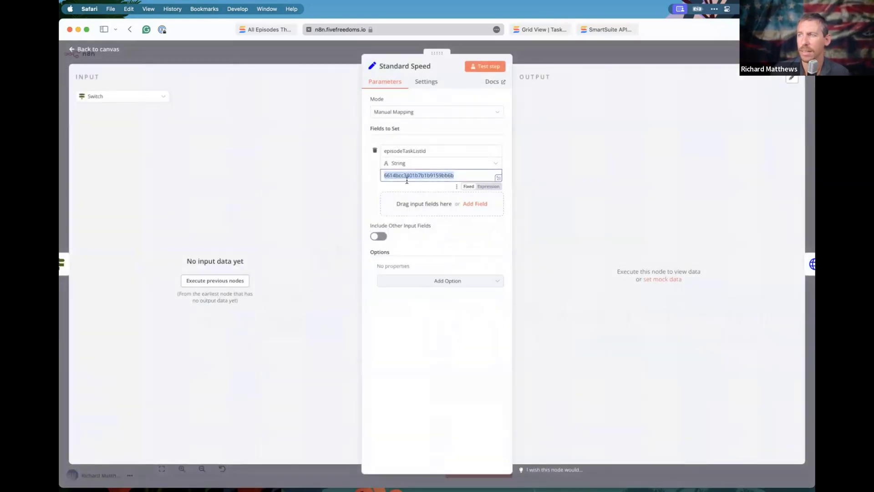
left_click(551, 50)
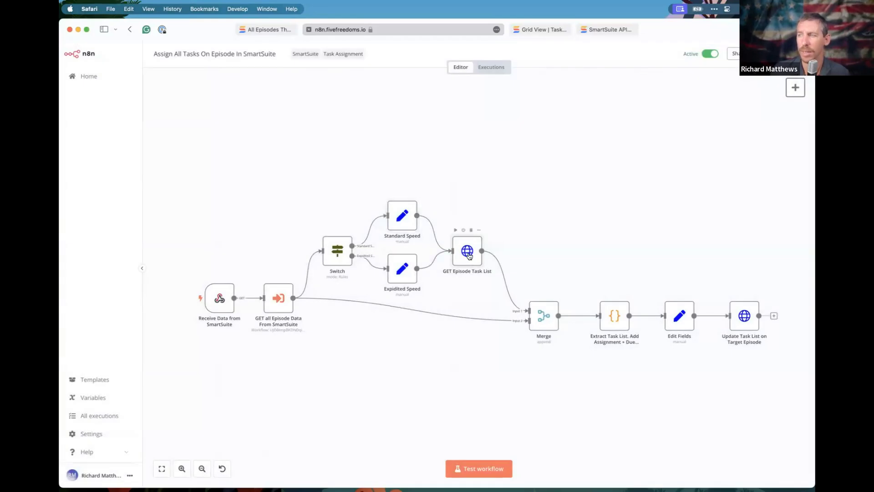
Inspect the GET Episode Task List request URL and its episodeTaskListId expression.
double_click(468, 255)
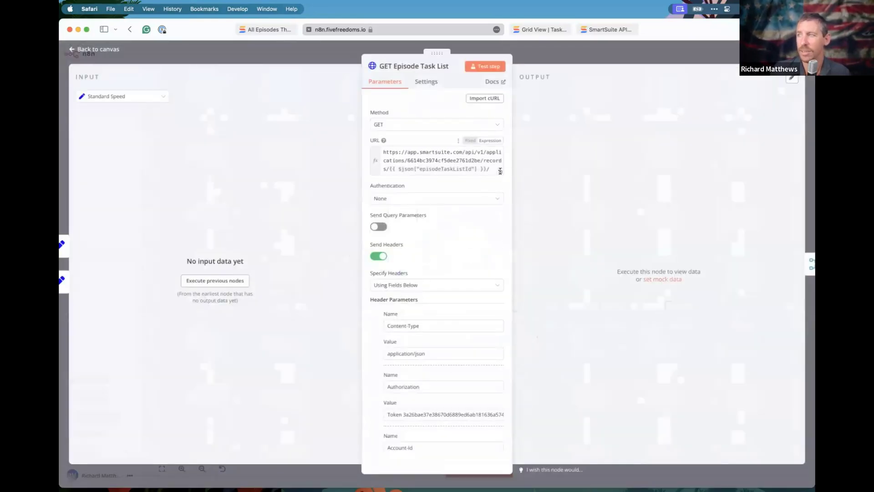
left_click(394, 160)
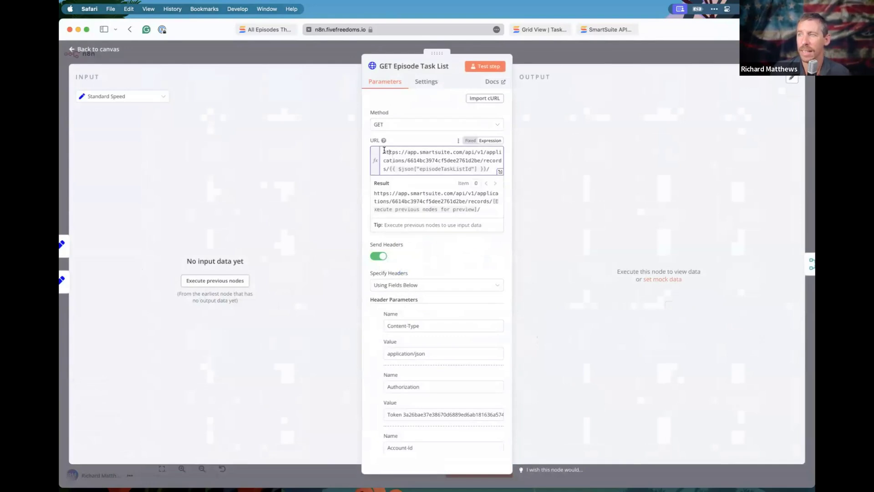
left_click_drag(382, 152, 501, 161)
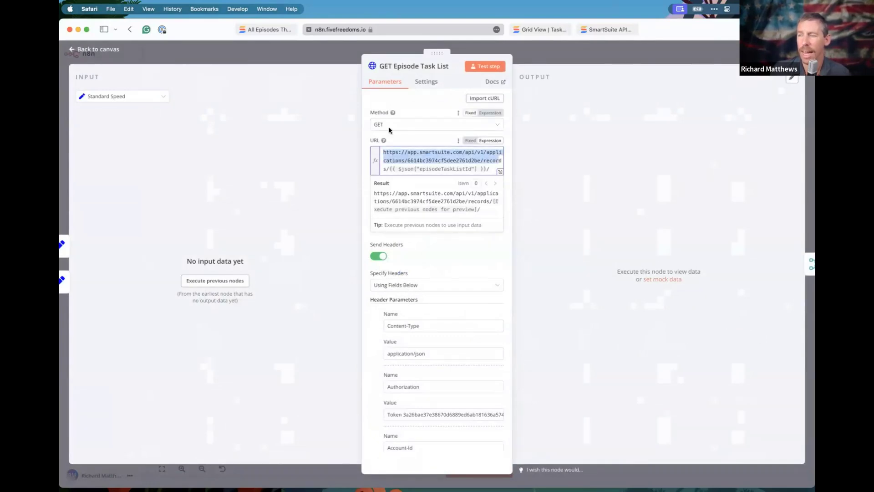
left_click_drag(408, 169, 487, 168)
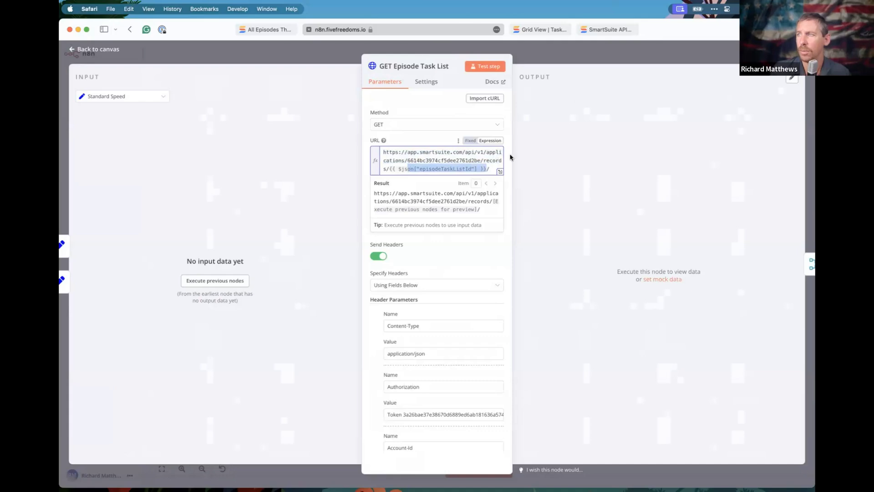
Look up the 'Episode Task List - Standard Speed' record in the SmartSuite task lists grid.
left_click(539, 29)
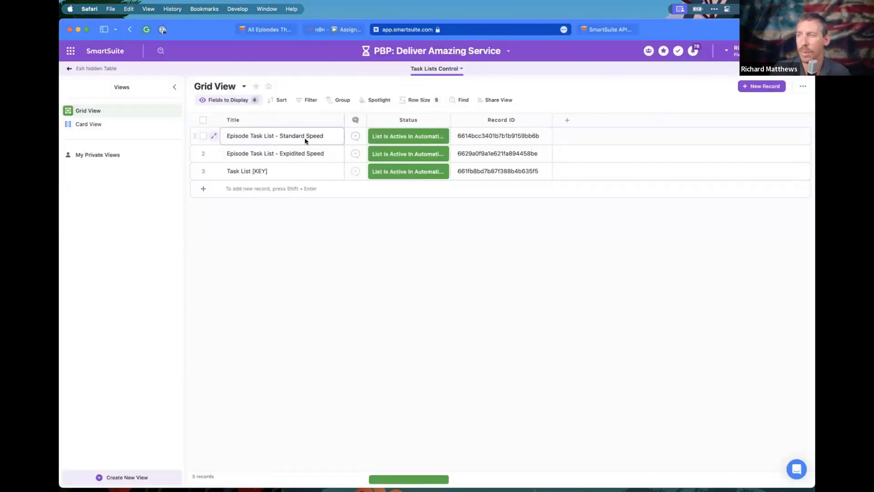
left_click(214, 136)
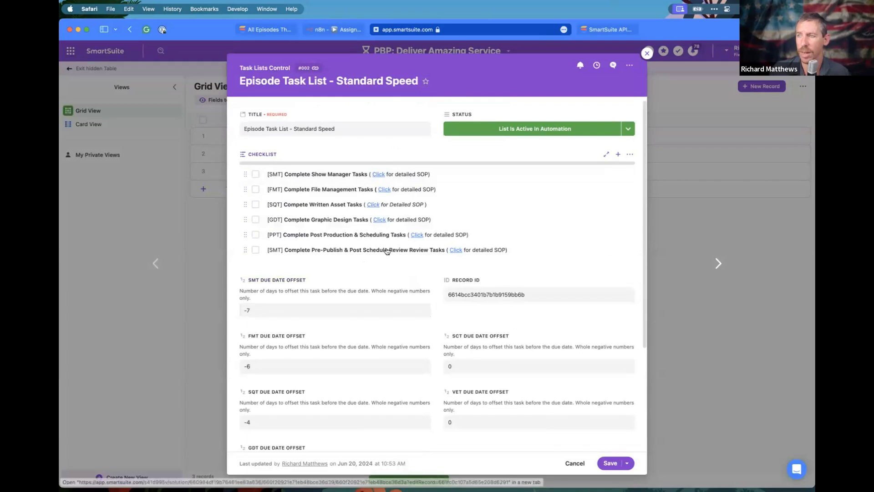
scroll(359, 259, "down", 3)
scroll(360, 261, "down", 3)
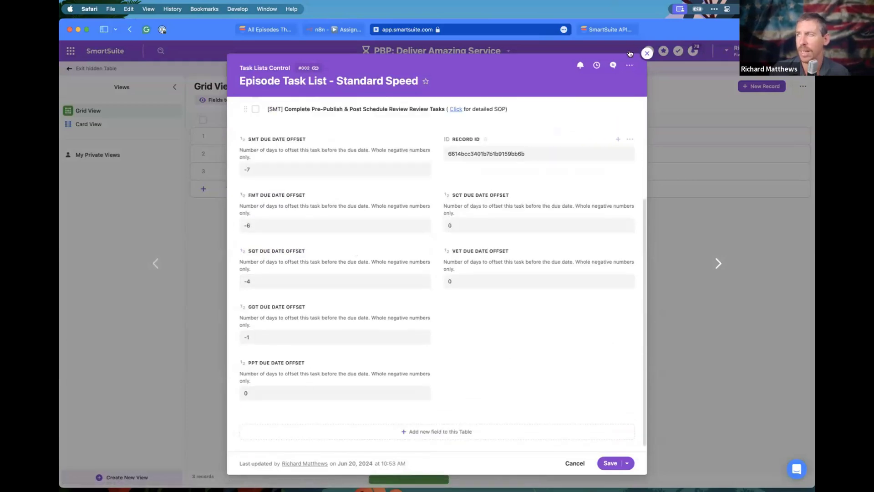
Glance at the SmartSuite API docs, then close the GET Episode Task List node in n8n.
left_click(617, 29)
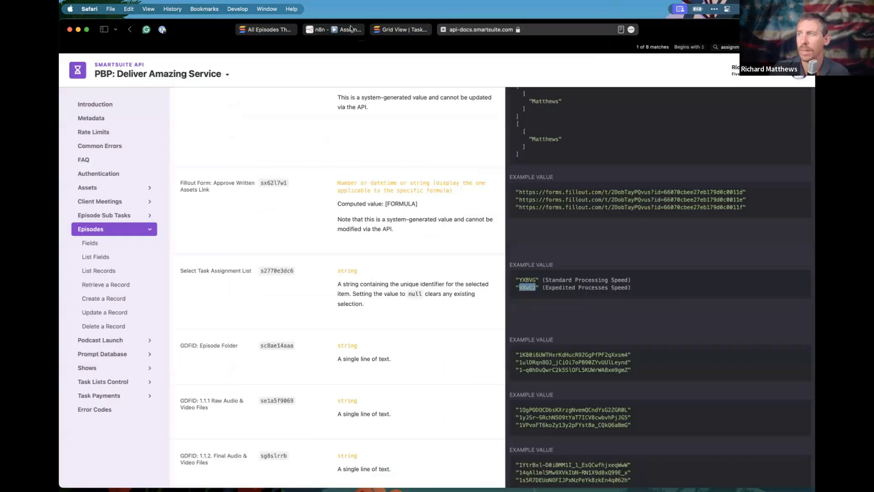
left_click(334, 29)
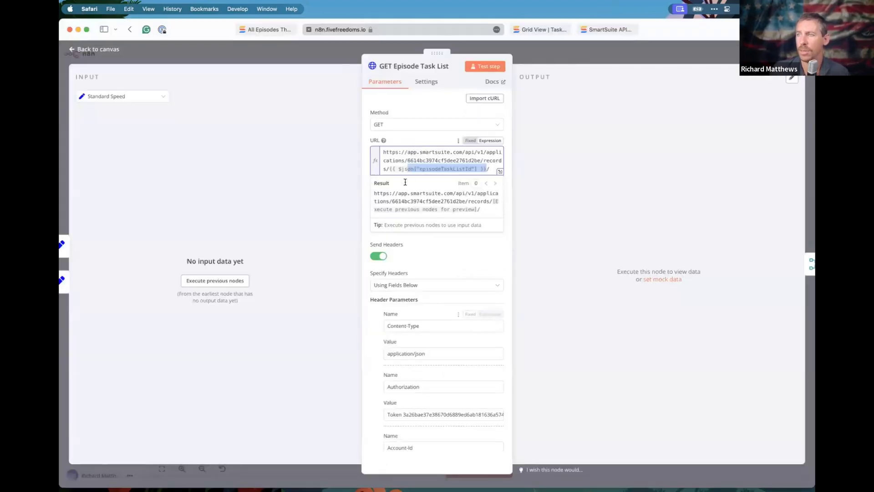
left_click(317, 59)
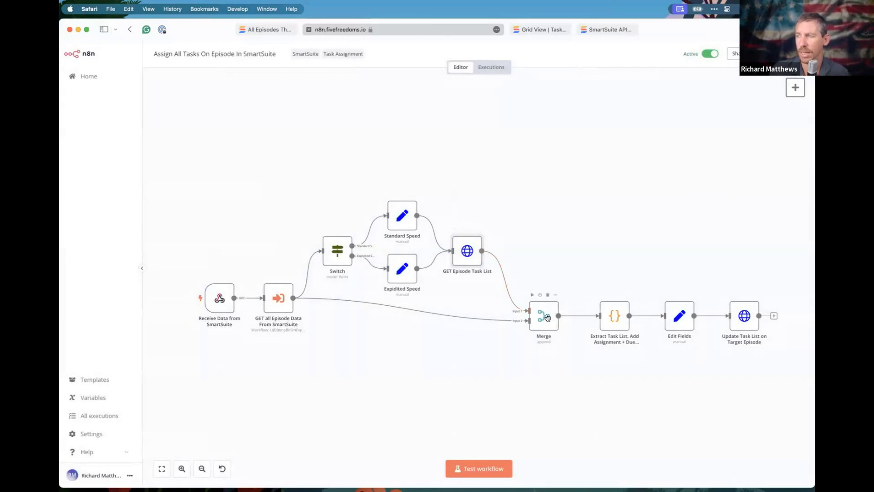
scroll(556, 335, "right", 5)
scroll(556, 335, "down", 1)
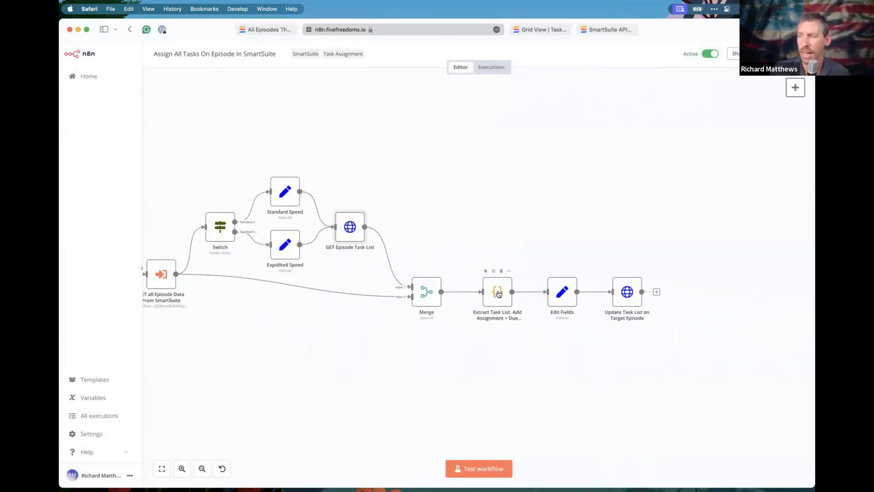
Open the Extract Task List code node and move to its role-code match table.
double_click(499, 295)
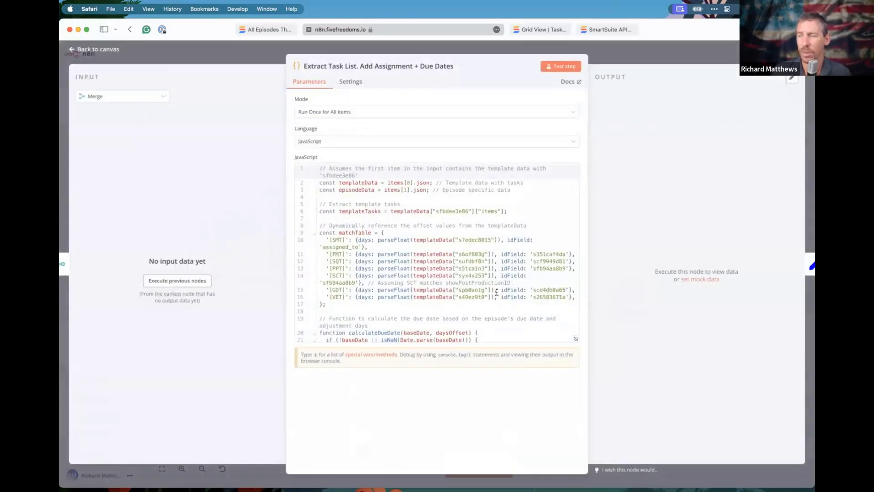
scroll(346, 198, "down", 1)
scroll(337, 194, "up", 1)
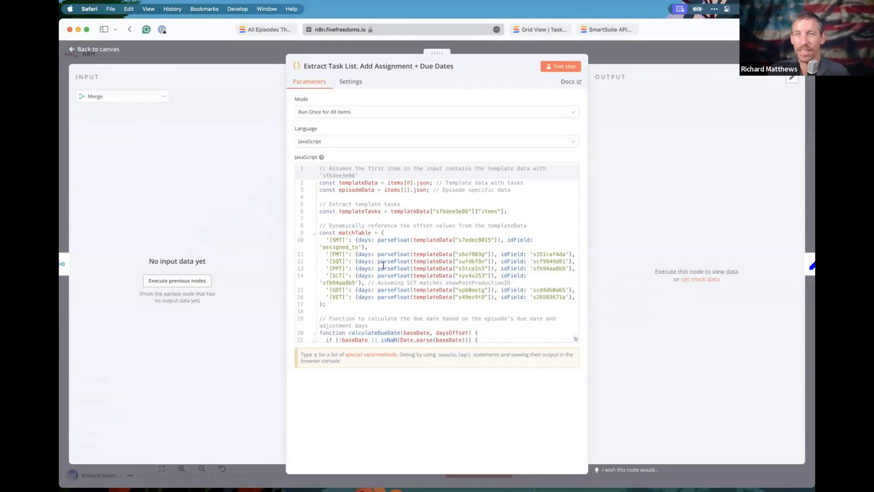
left_click(349, 211)
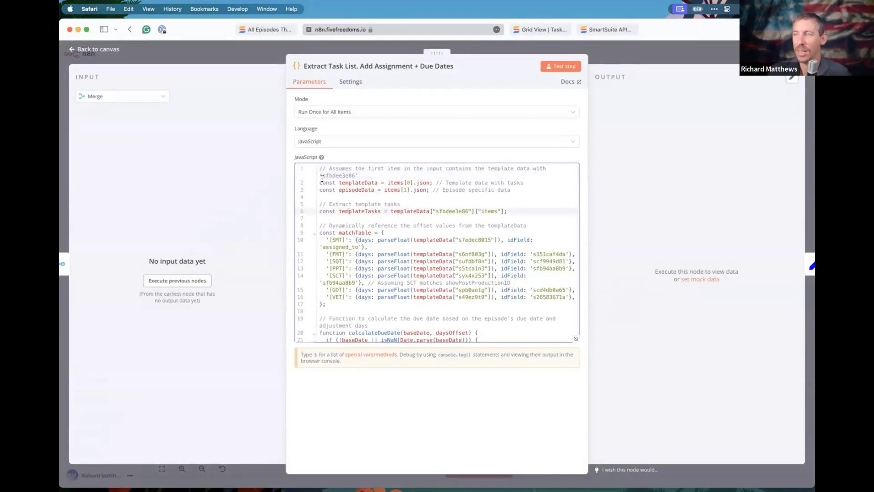
key("Up")
key("Up")
key("Up")
left_click_drag(329, 240, 348, 240)
scroll(341, 227, "down", 3)
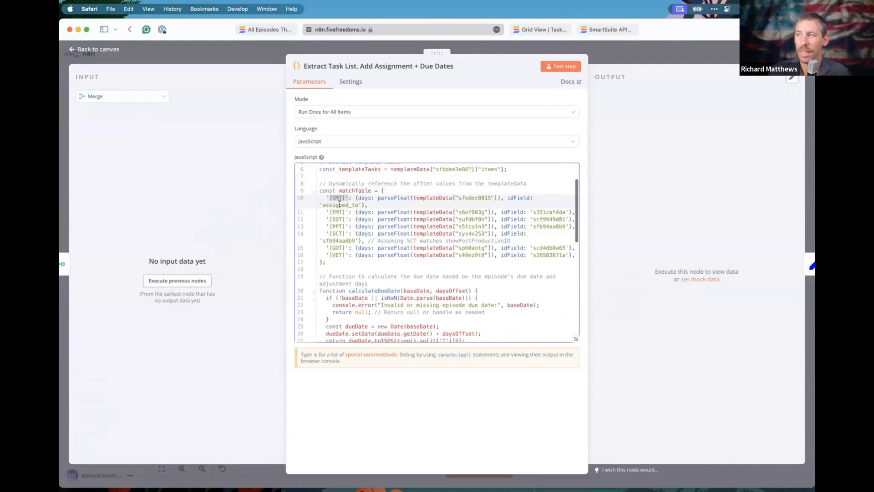
Highlight the SMT entry's offset-days lookup and assigned_to mapping in the code.
left_click(405, 197)
left_click_drag(378, 198, 497, 201)
left_click_drag(329, 197, 360, 202)
scroll(406, 233, "down", 5)
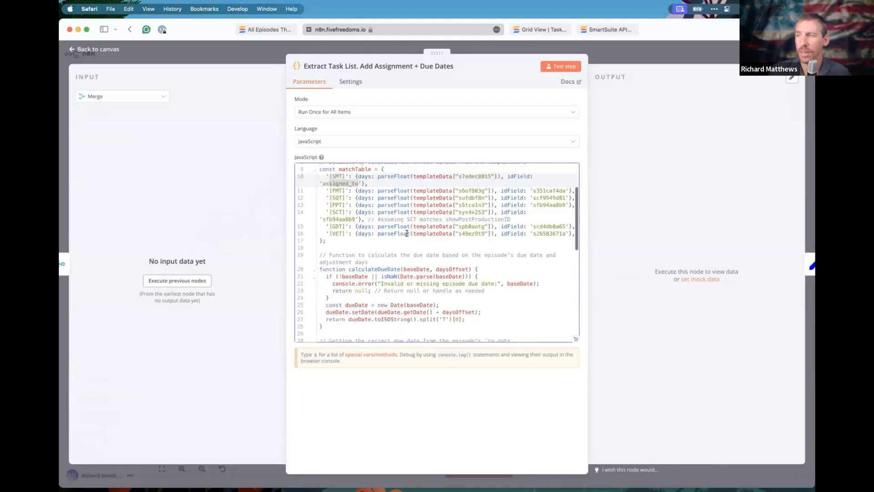
scroll(416, 297, "down", 4)
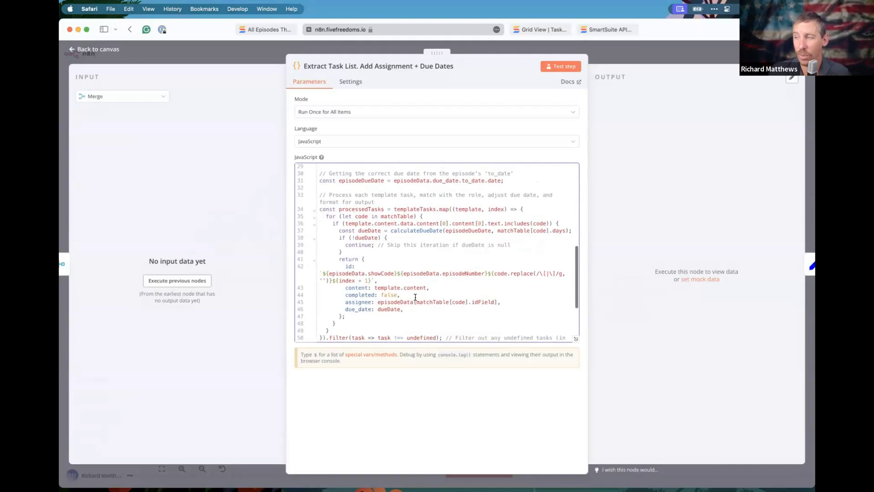
scroll(416, 296, "down", 5)
scroll(410, 231, "up", 2)
scroll(411, 231, "up", 10)
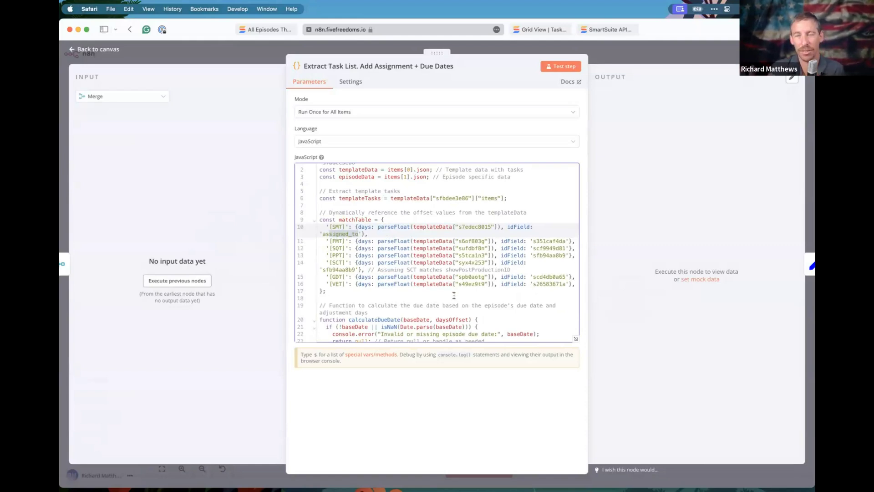
Review the processedTasks output code, then return to the workflow canvas.
scroll(454, 295, "down", 10)
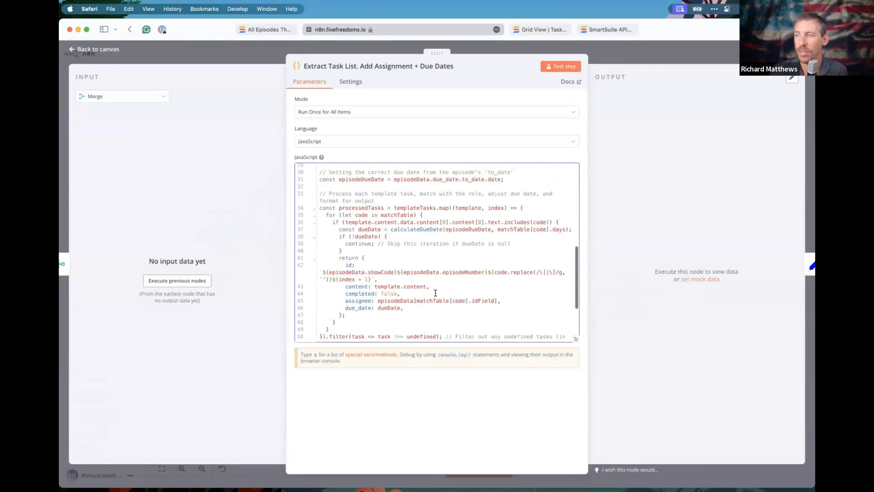
left_click_drag(320, 223, 408, 302)
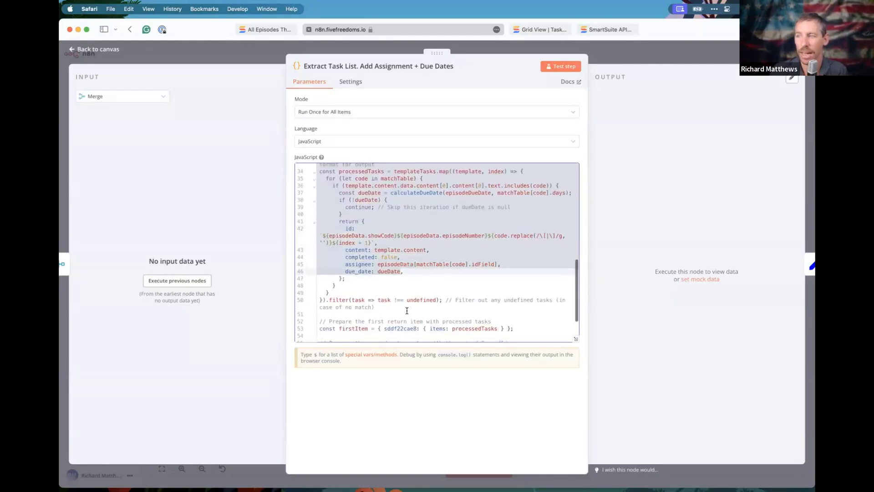
scroll(407, 311, "down", 5)
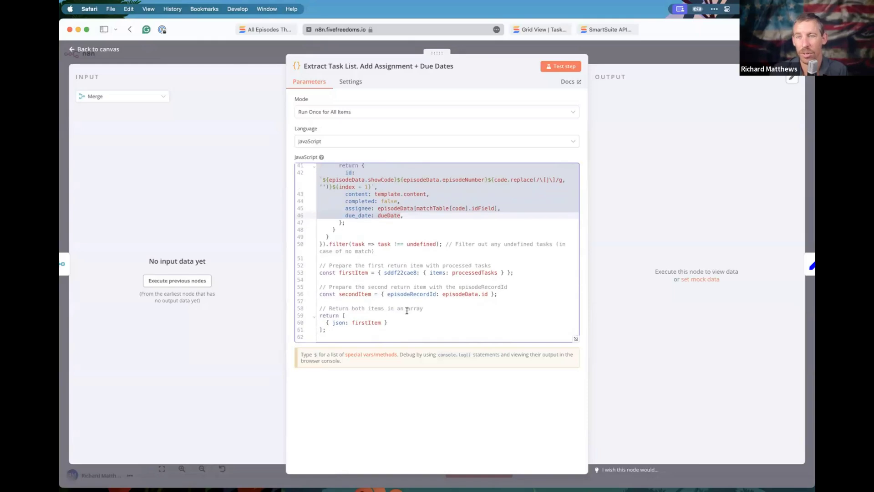
left_click(437, 45)
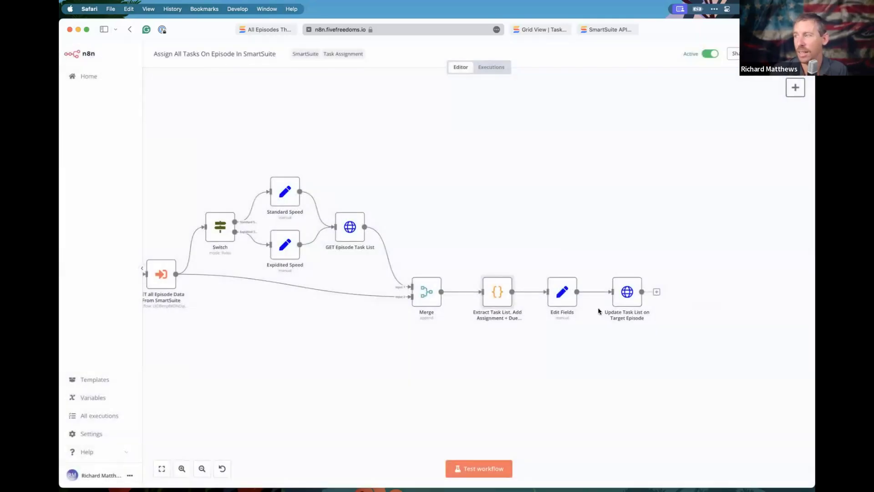
Check the Edit Fields node, then view the Update Task List JSON body in the expression editor.
double_click(559, 294)
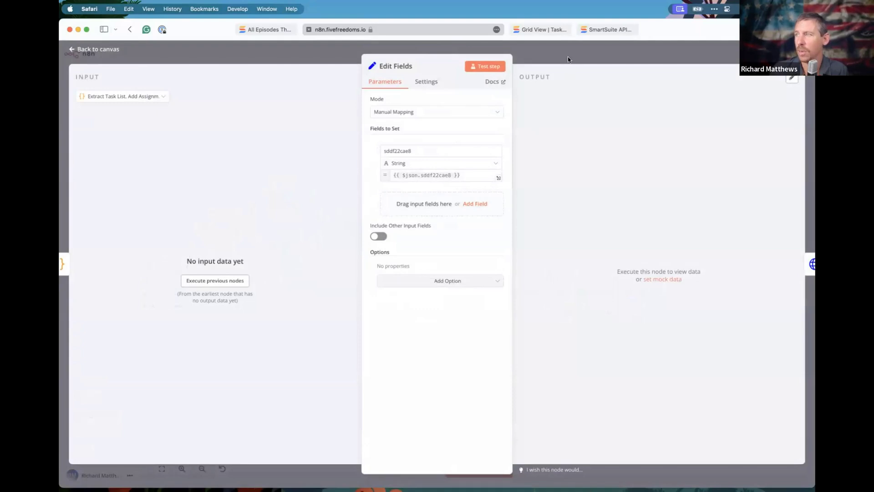
left_click(568, 56)
double_click(624, 291)
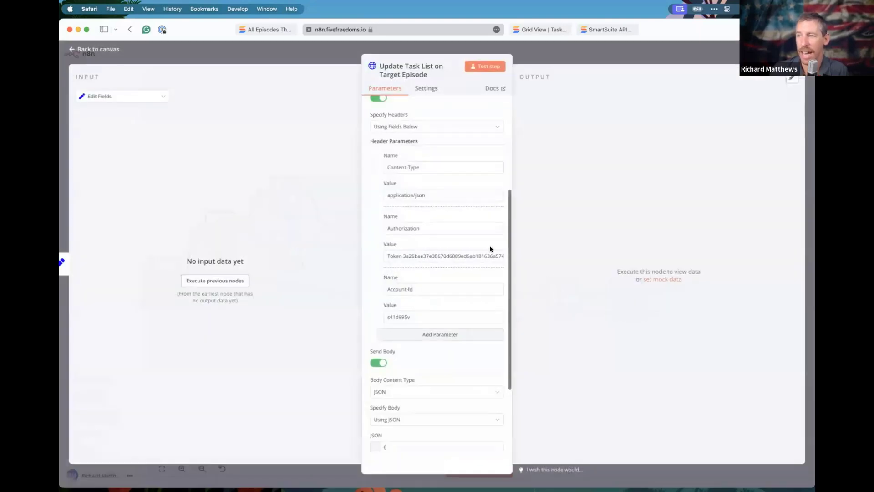
scroll(429, 266, "down", 5)
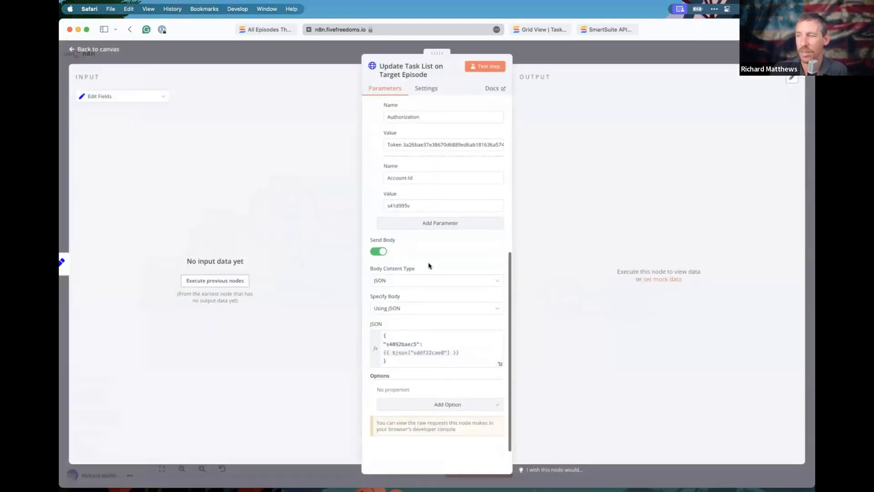
left_click(500, 365)
Highlight the body's s4092baec5 field key and task-items expression, then reopen Extract Task List.
left_click(354, 173)
left_click_drag(346, 170, 436, 177)
left_click(356, 181)
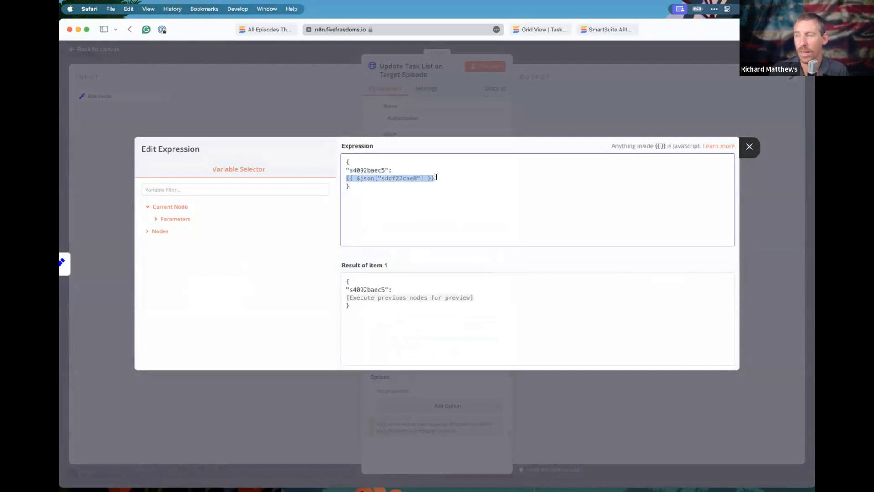
key("Escape")
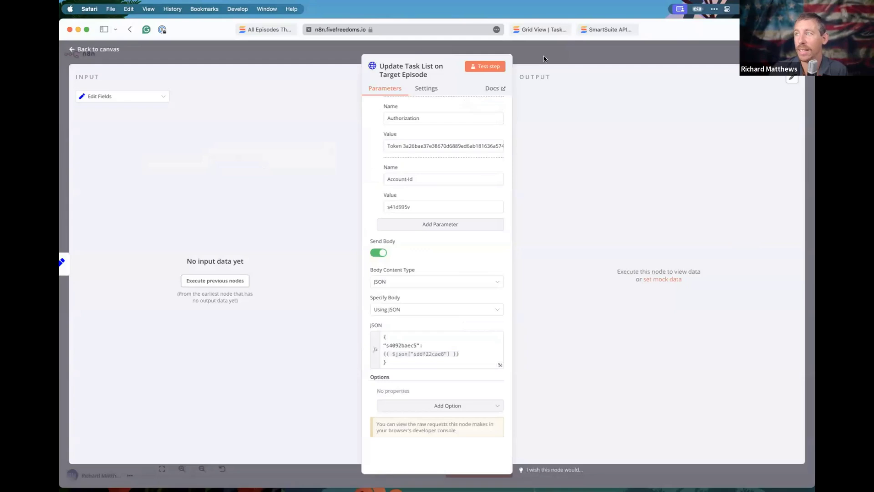
key("Escape")
double_click(495, 302)
scroll(405, 286, "down", 10)
Scroll through the Extract Task List JavaScript and close it back to the workflow canvas.
scroll(405, 286, "down", 5)
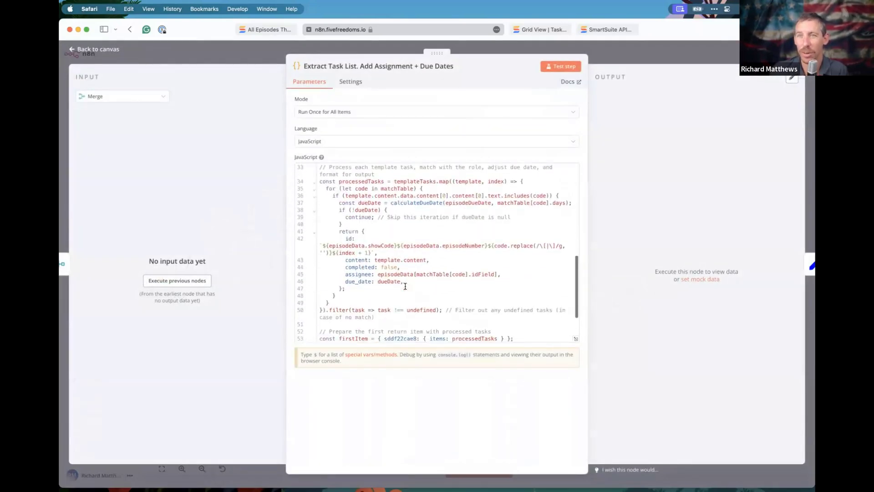
scroll(405, 286, "up", 15)
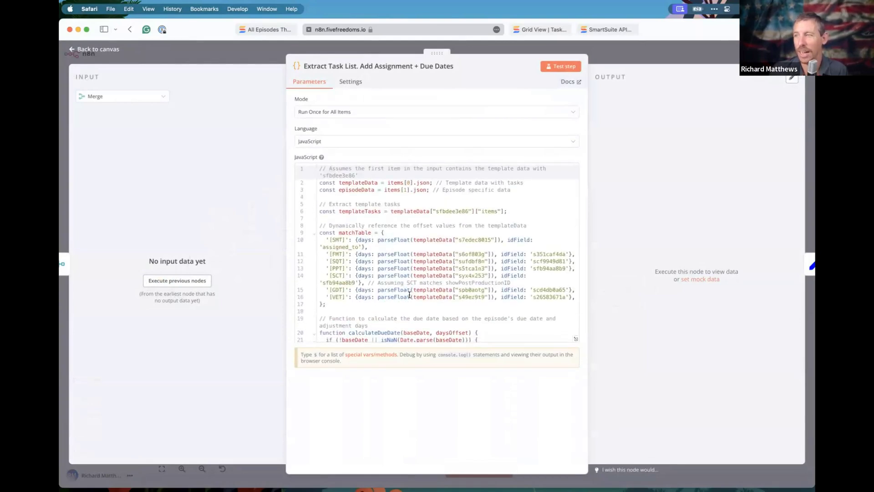
scroll(406, 286, "down", 3)
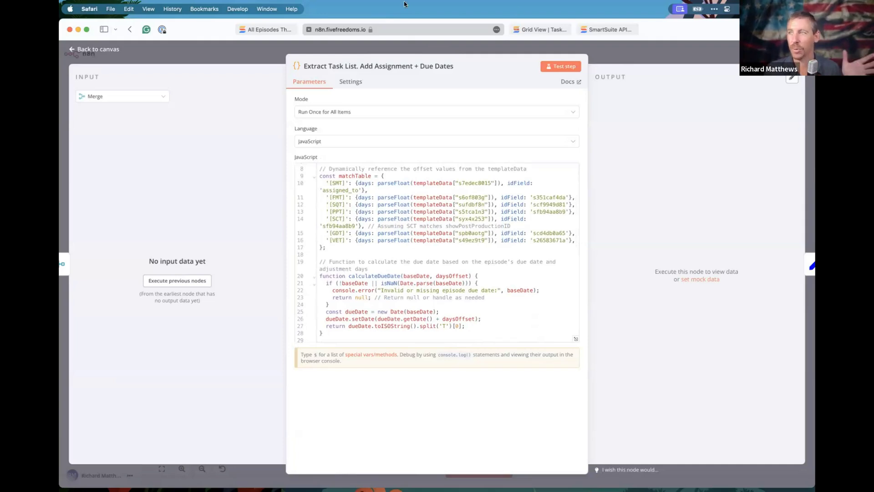
left_click(437, 51)
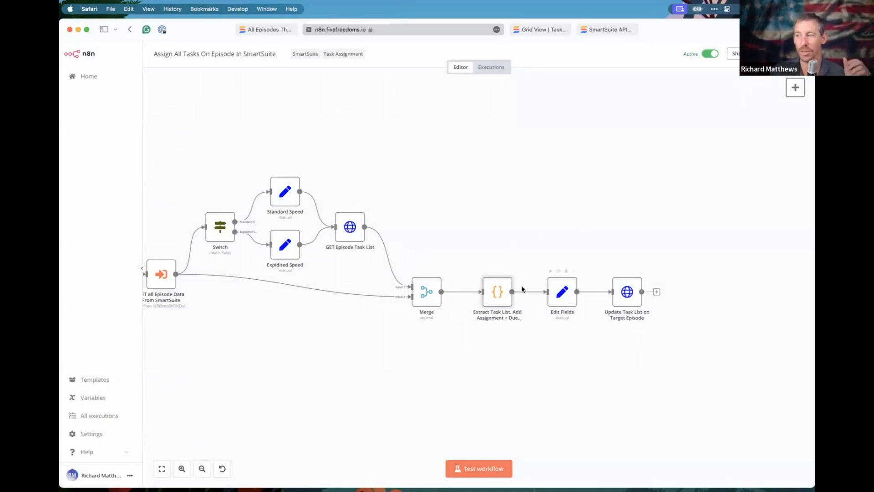
Review the Update Task List node and workflow options, then return to SmartSuite's Test Record episode.
double_click(628, 293)
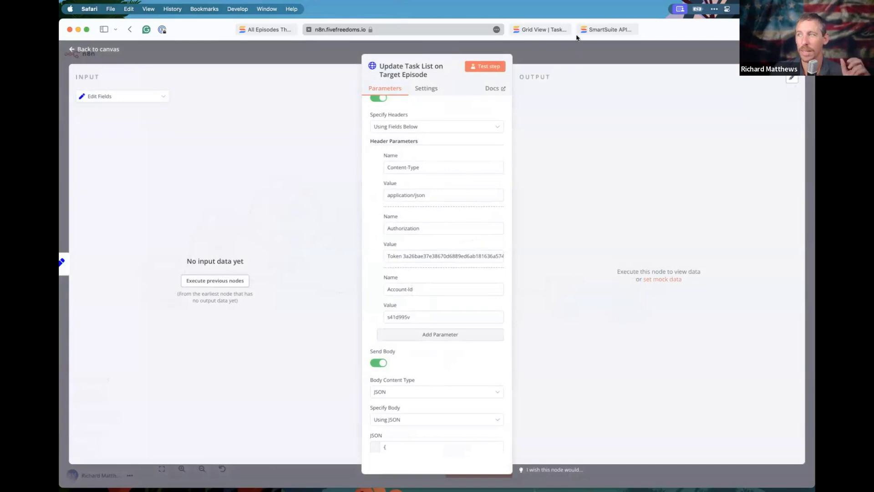
left_click(560, 59)
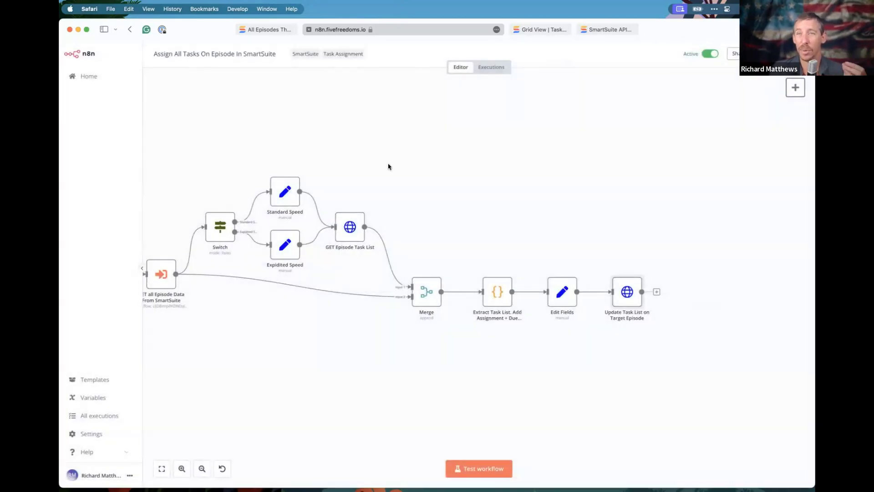
scroll(363, 193, "left", 6)
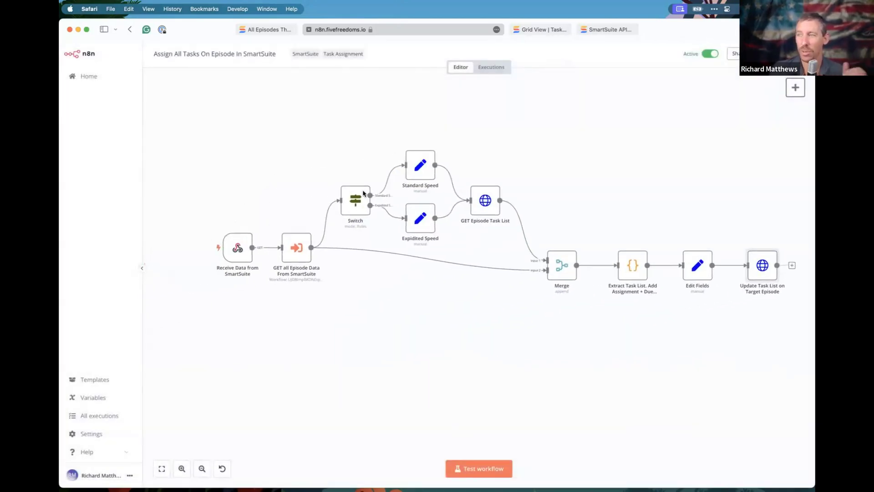
left_click(801, 53)
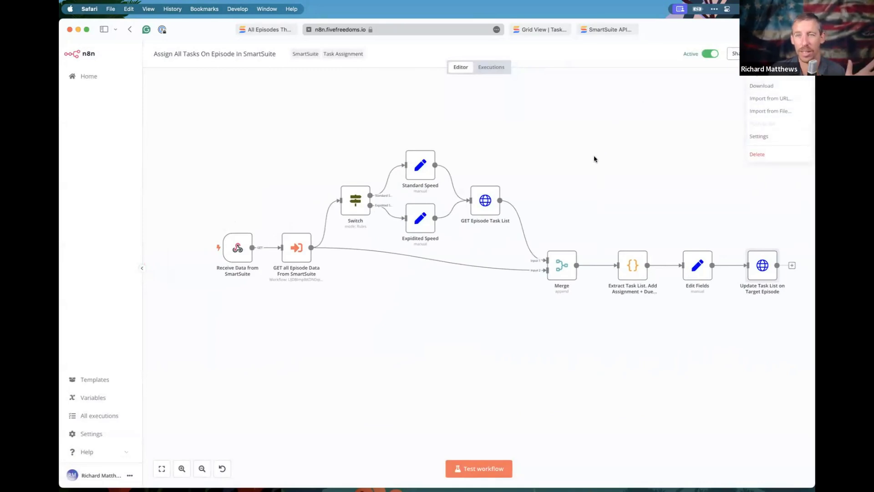
left_click(560, 200)
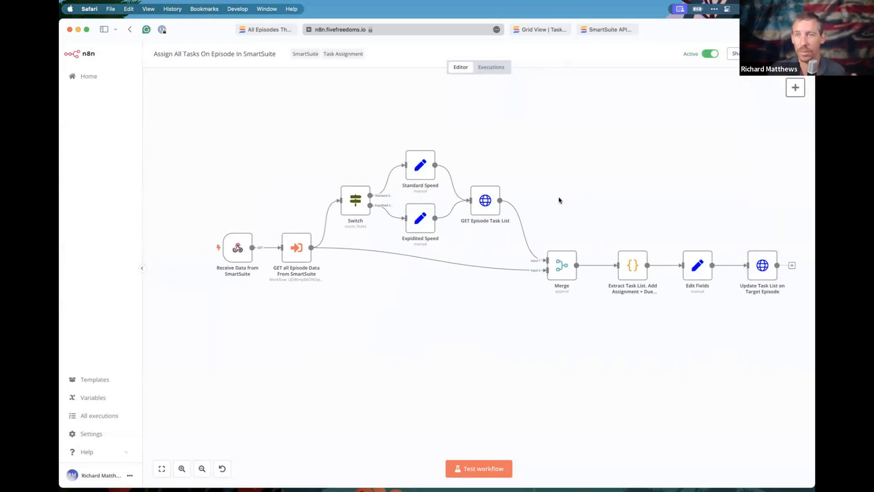
scroll(573, 207, "right", 5)
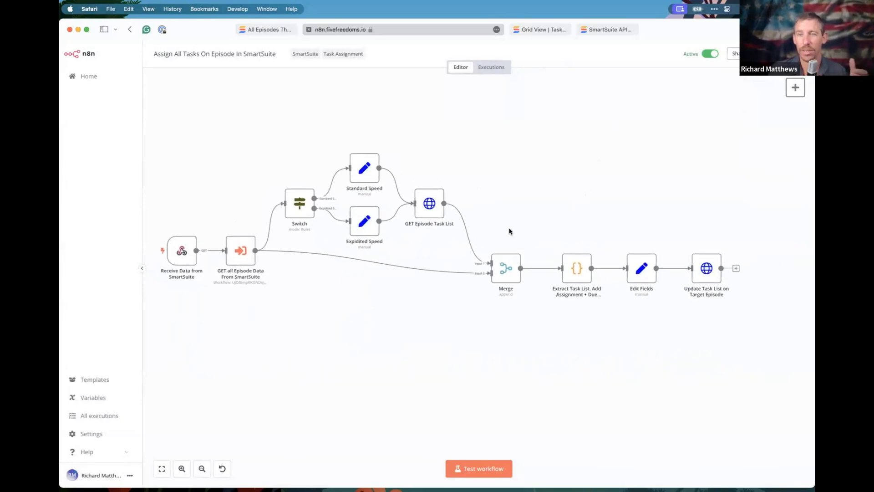
left_click(278, 28)
scroll(348, 249, "down", 5)
scroll(348, 249, "up", 3)
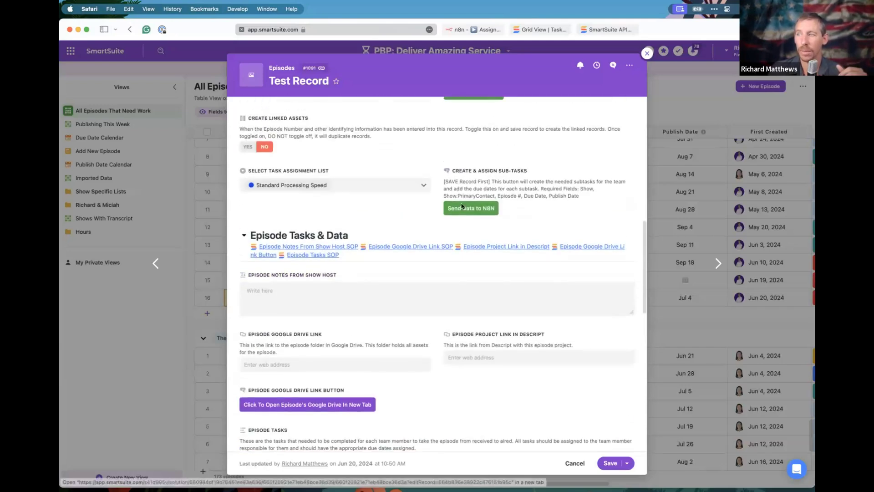
scroll(410, 285, "down", 7)
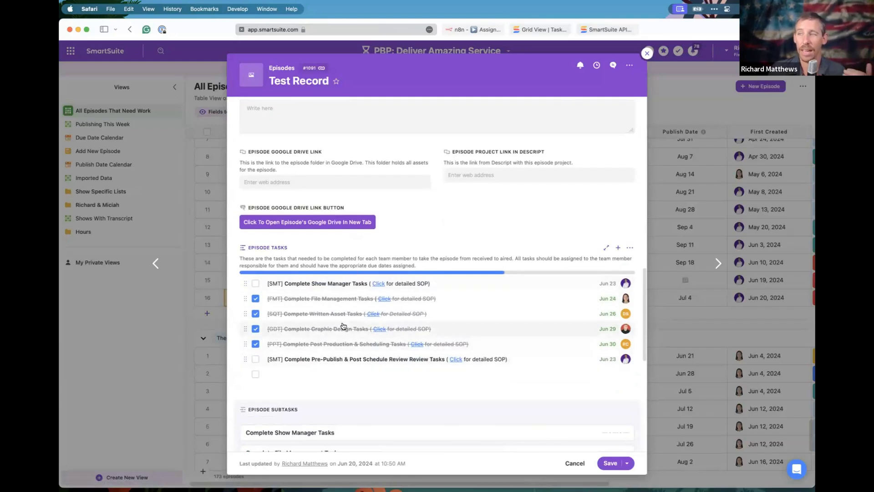
scroll(346, 273, "up", 5)
left_click(423, 167)
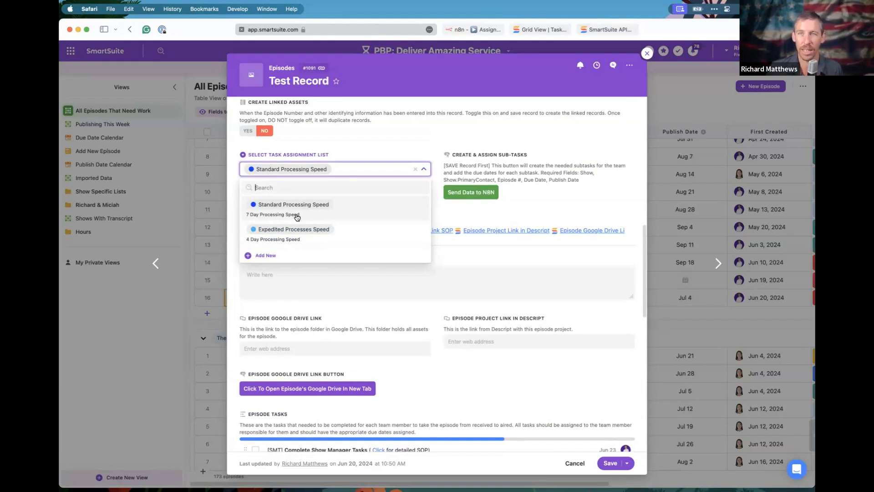
left_click(646, 54)
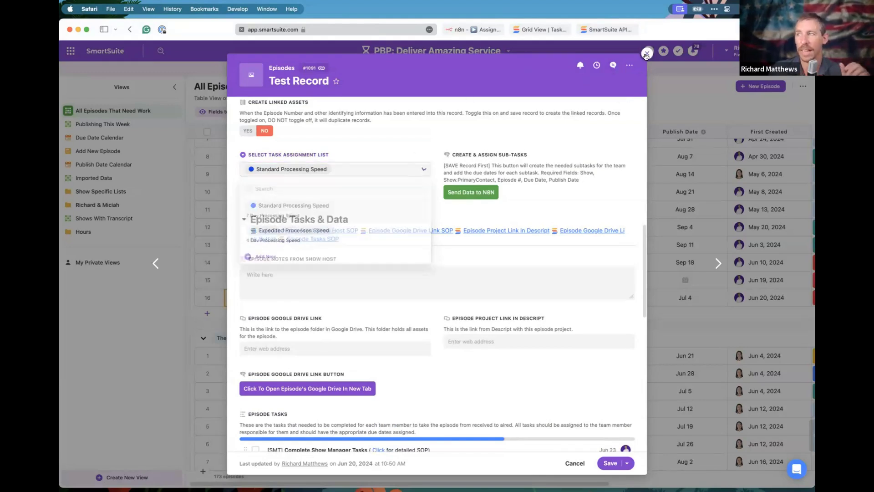
left_click(498, 128)
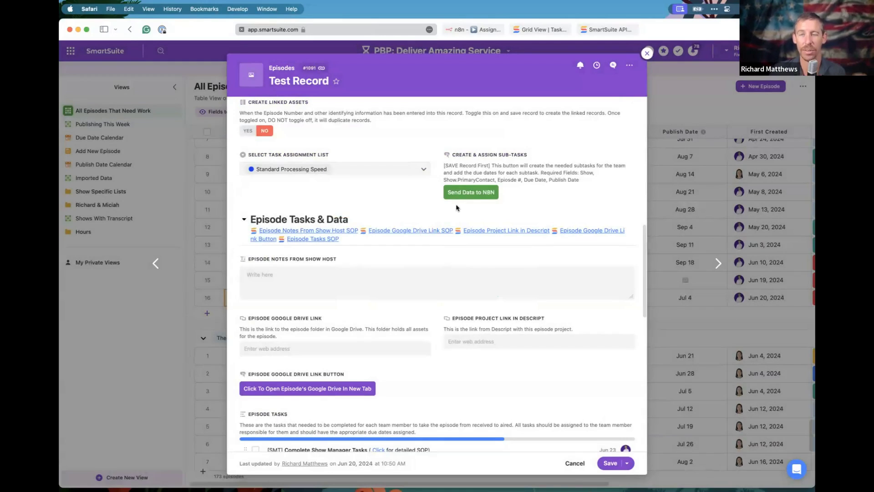
scroll(383, 291, "down", 5)
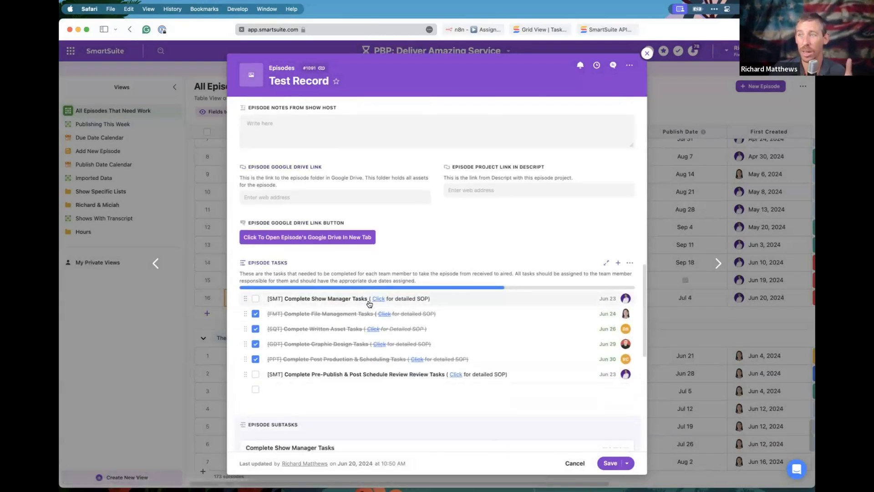
scroll(358, 327, "down", 2)
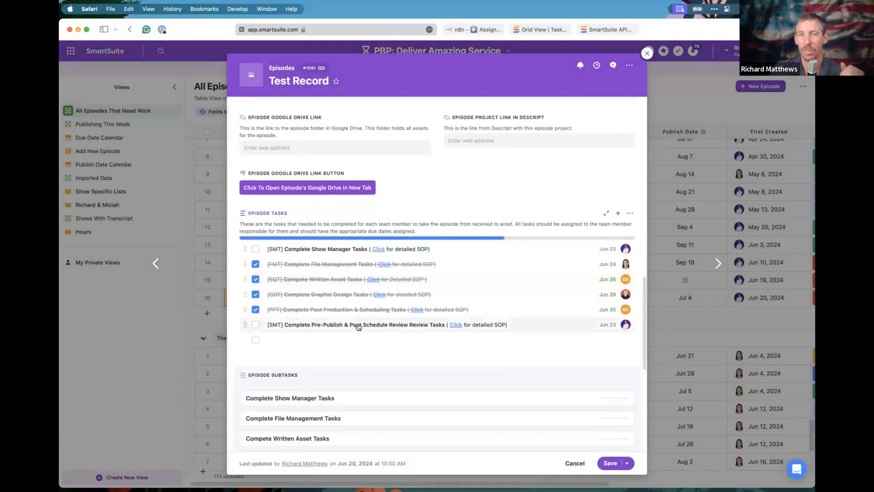